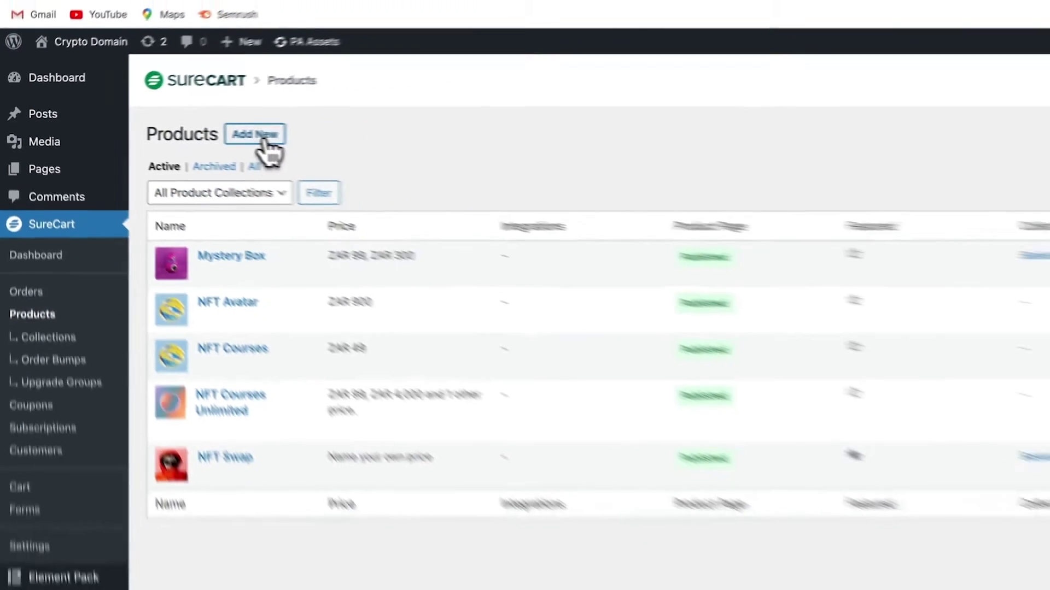
# Go to the SureCart dashboard with its Get started cards and revenue and orders overview
pyautogui.click(404, 146)
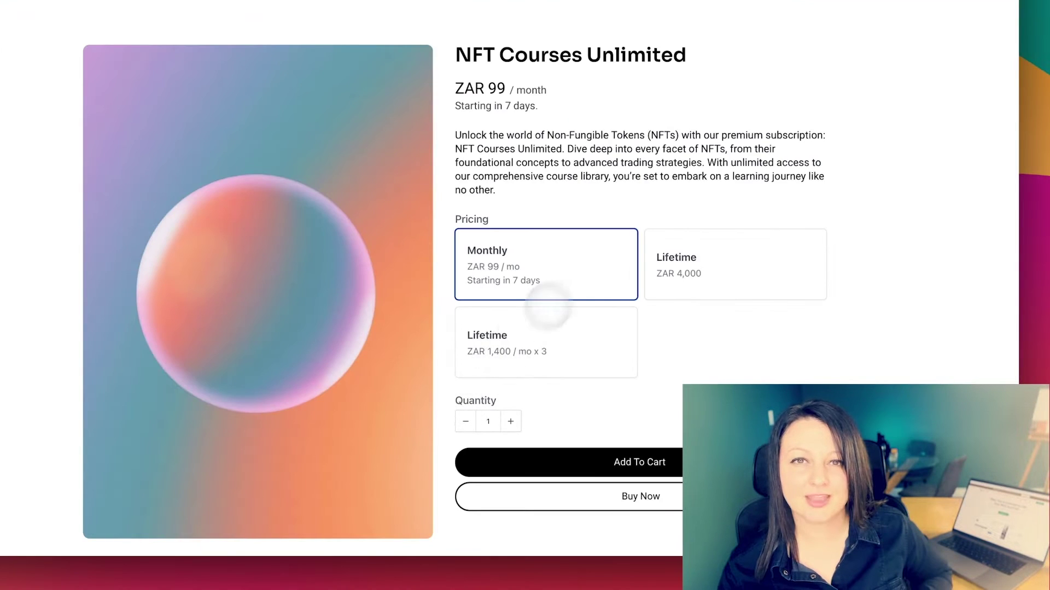
pyautogui.click(679, 262)
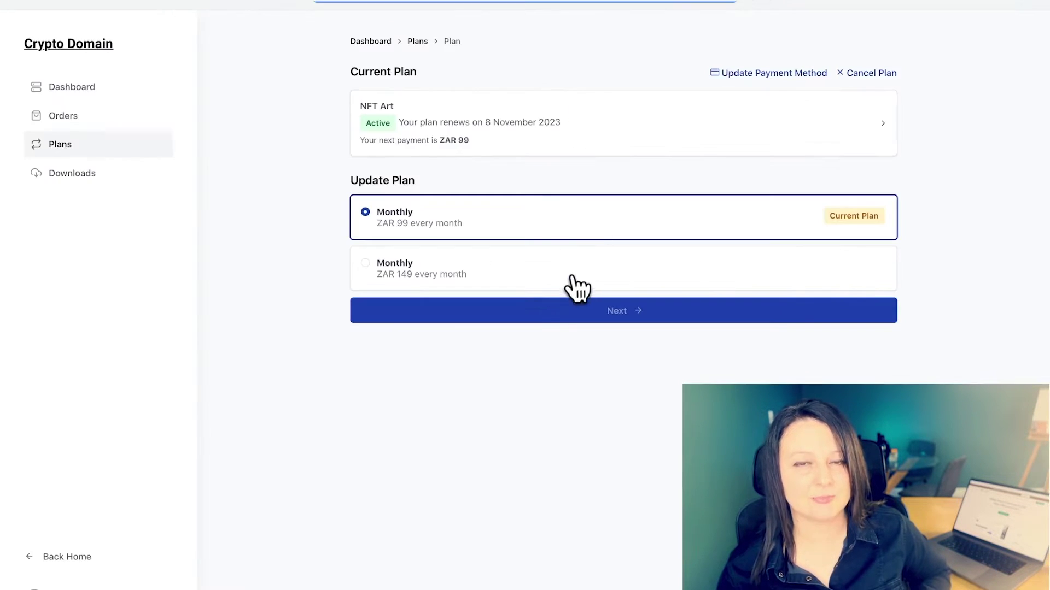
pyautogui.click(553, 282)
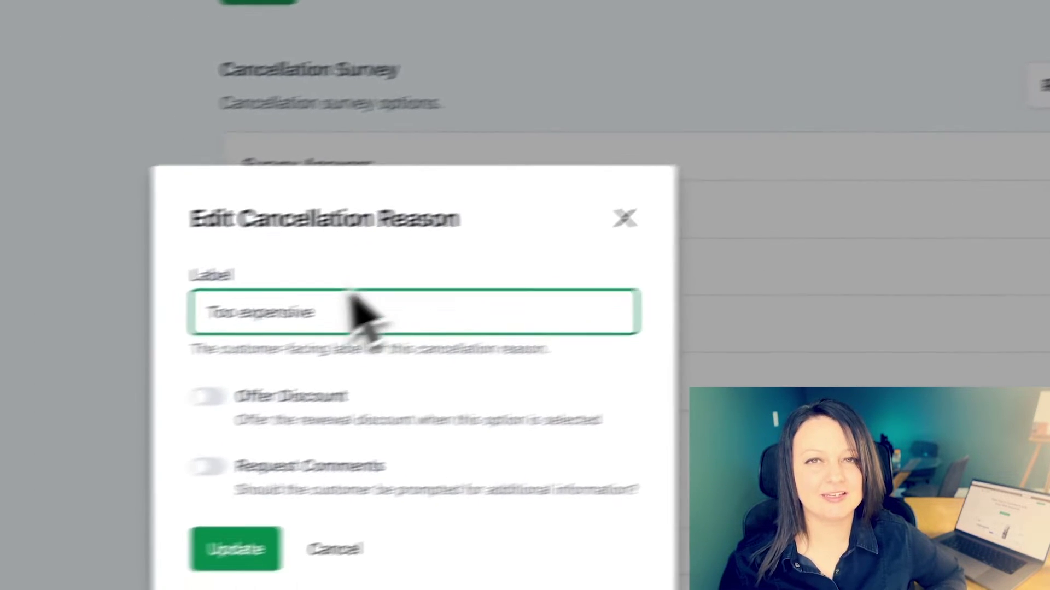
pyautogui.click(389, 374)
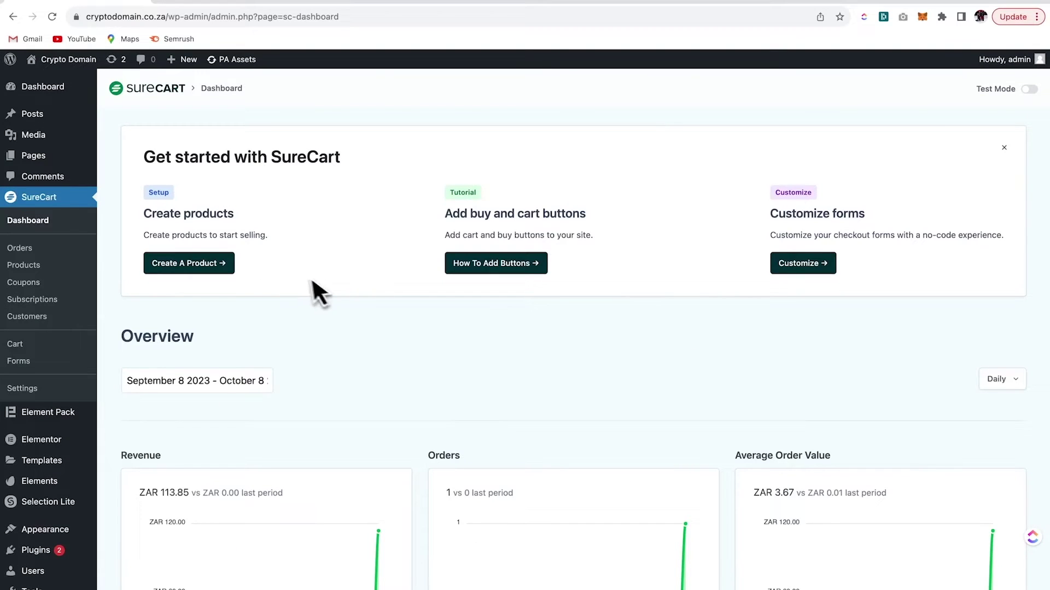
# Create a new product named 'NFT Art' and paste in its NFT course description
pyautogui.click(24, 265)
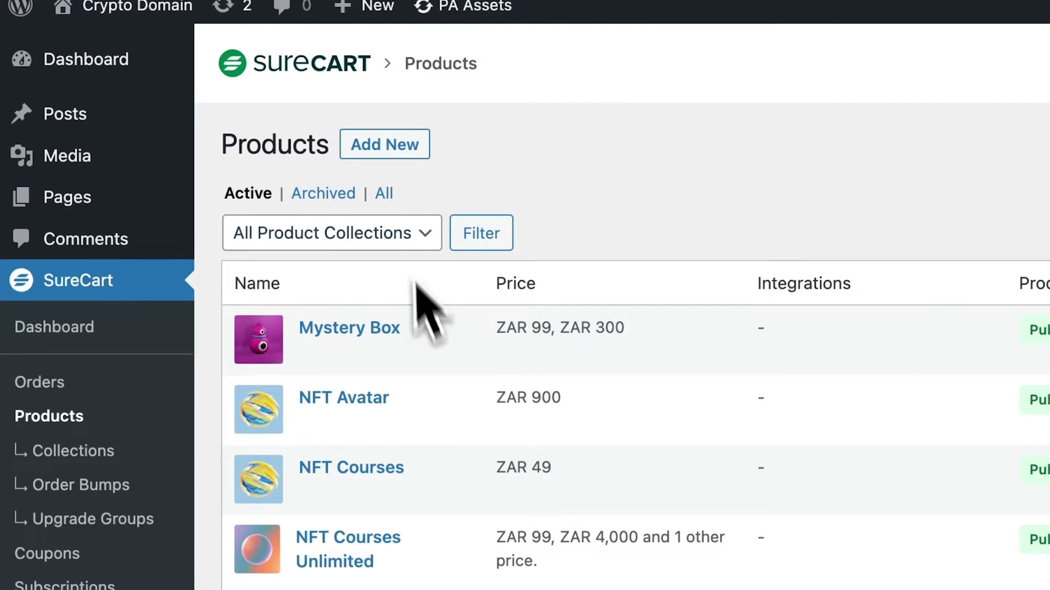
pyautogui.click(402, 150)
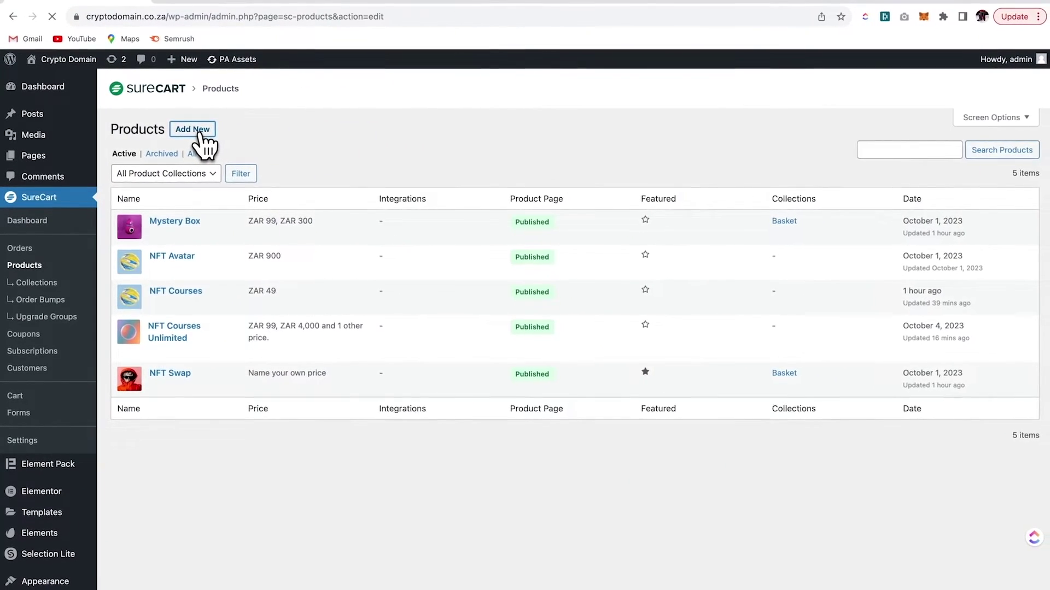
pyautogui.click(385, 365)
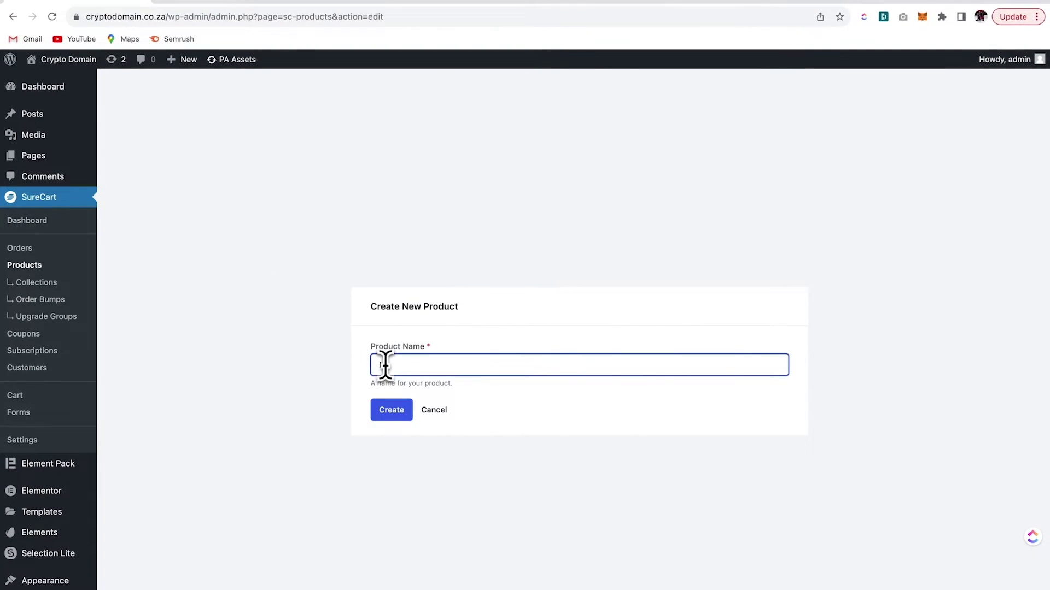
pyautogui.write('NFT Art')
pyautogui.click(390, 411)
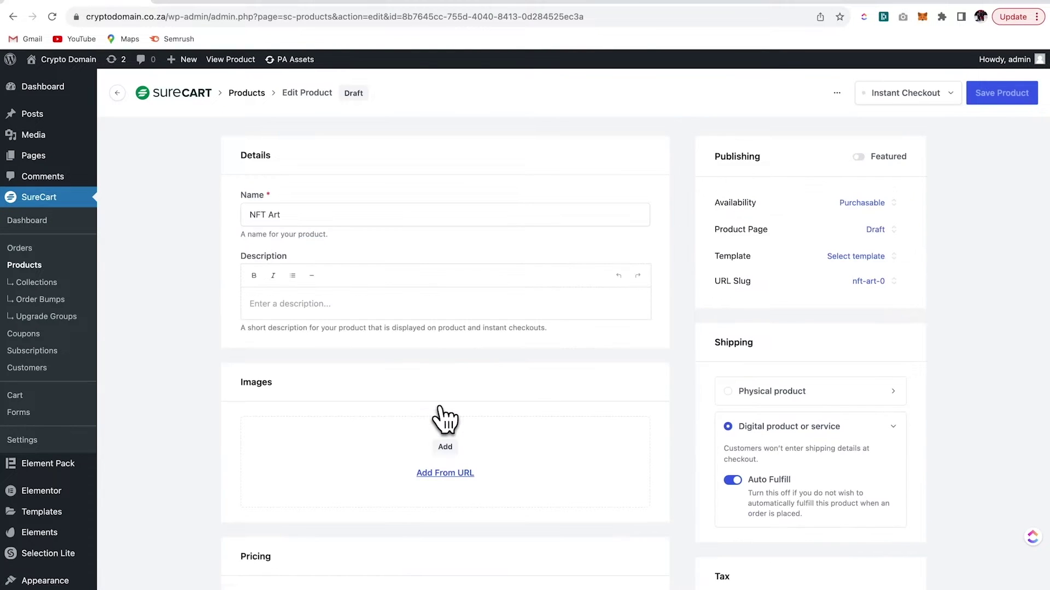
pyautogui.click(285, 306)
pyautogui.write('Unlock the world of Non-Fungible Tokens (NFTs) with our premium subscription: NFT Courses Unlimited. Dive deep into every facet of NFTs, from their foundational concepts to advanced trading strategies. With unlimited access to our comprehensive course library, you’re set to embark on a learning journey like no other.')
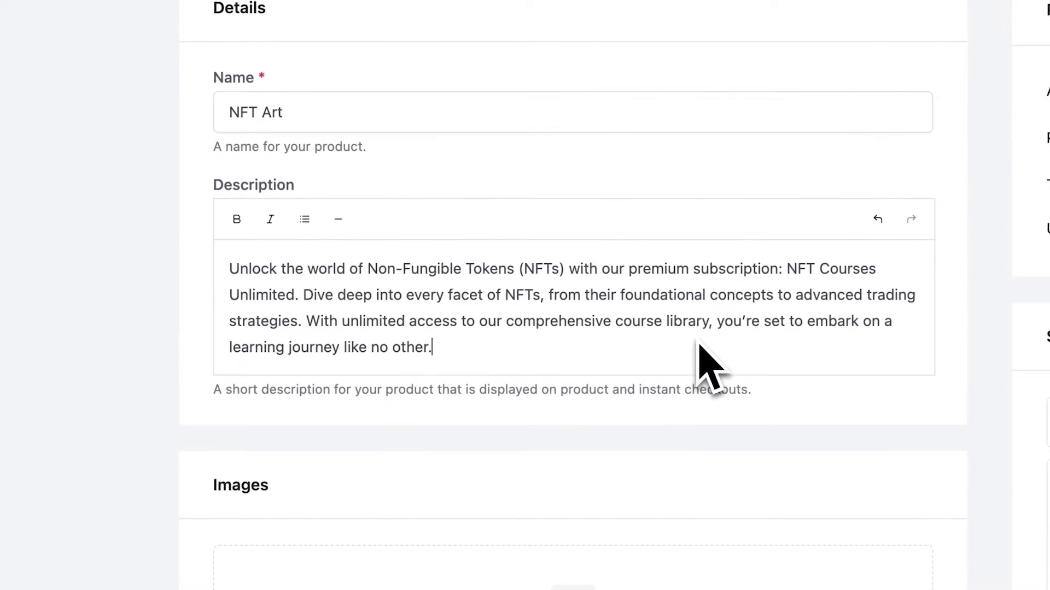
# Attach two sphere images from SureCart Media to the product's Images
pyautogui.scroll(-5, 695, 323)
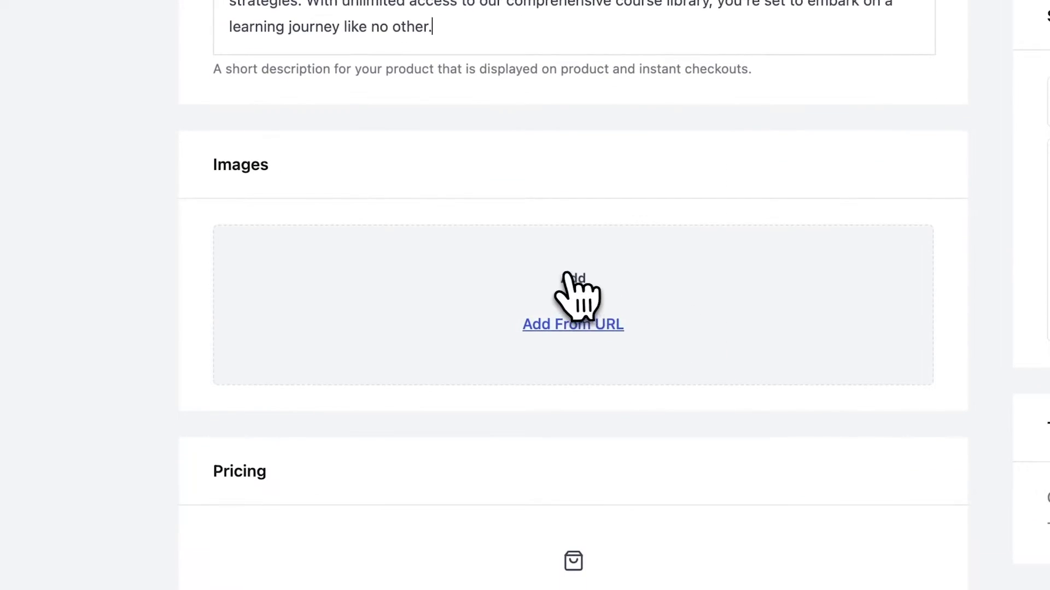
pyautogui.click(574, 317)
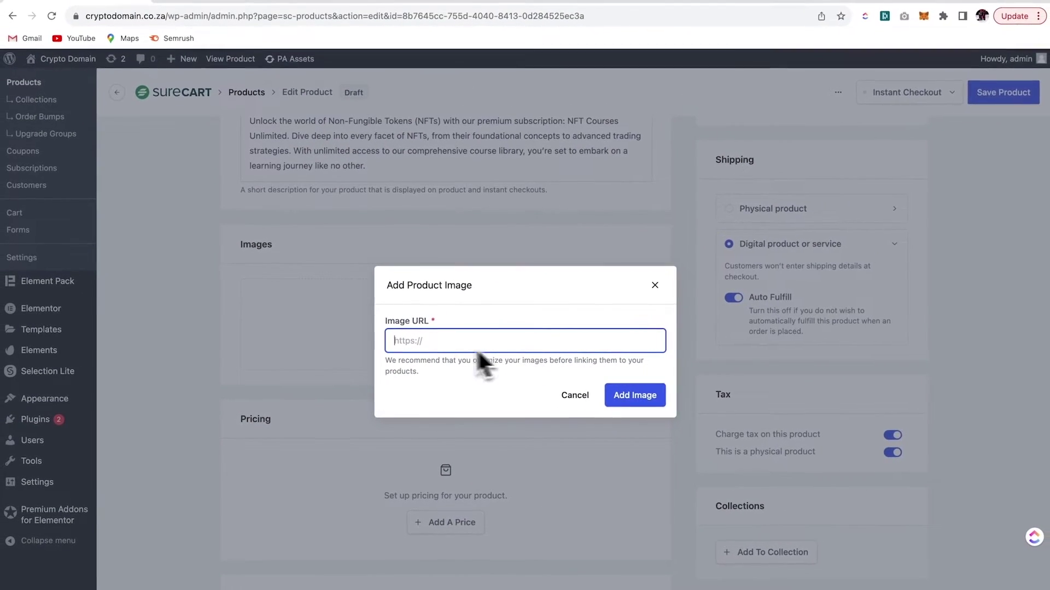
pyautogui.click(591, 398)
pyautogui.click(450, 317)
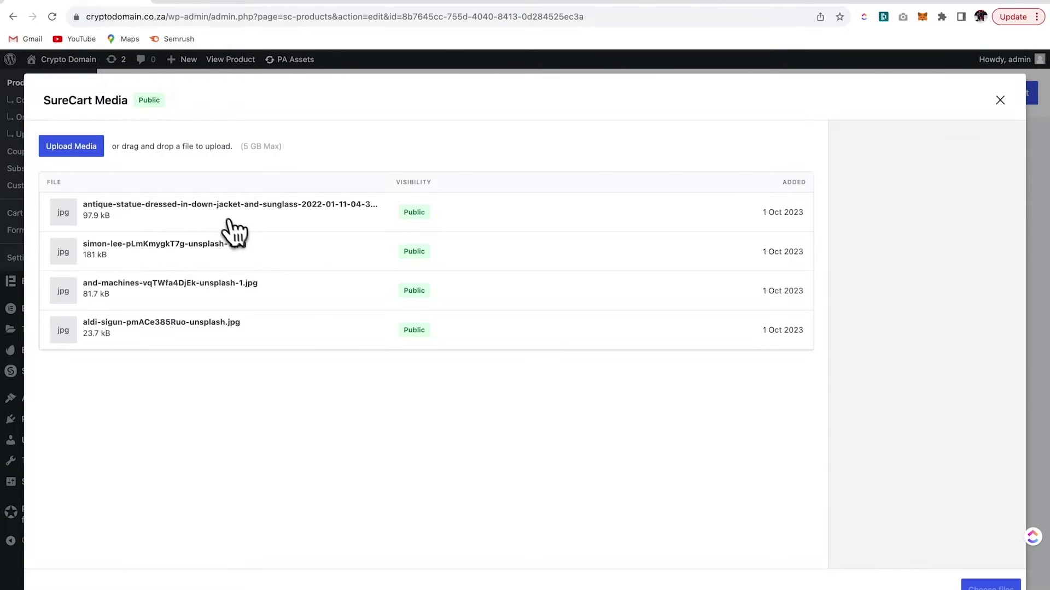
pyautogui.click(224, 227)
pyautogui.click(226, 263)
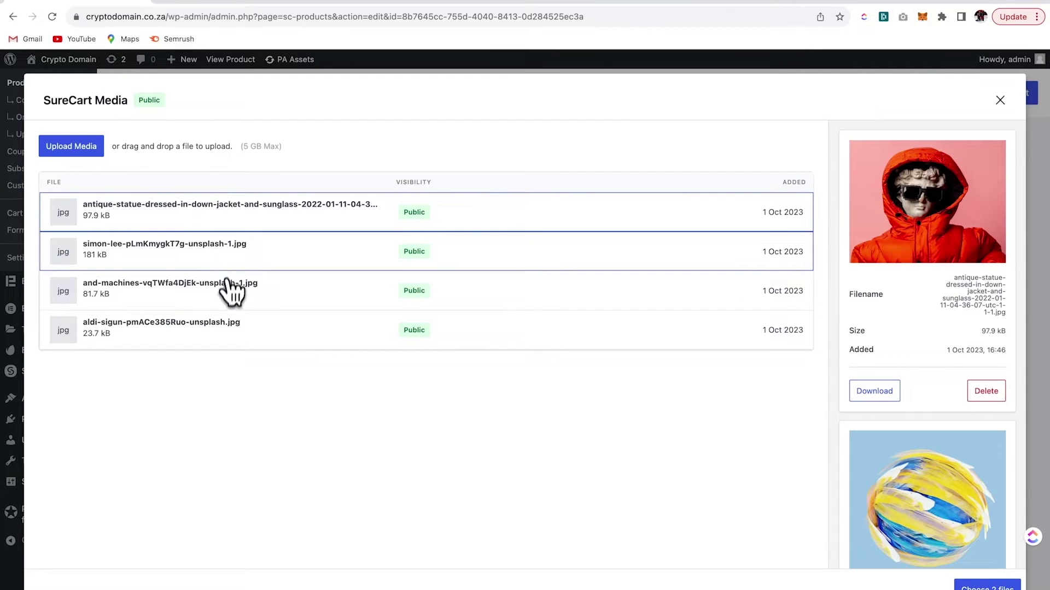
pyautogui.click(232, 301)
pyautogui.click(278, 226)
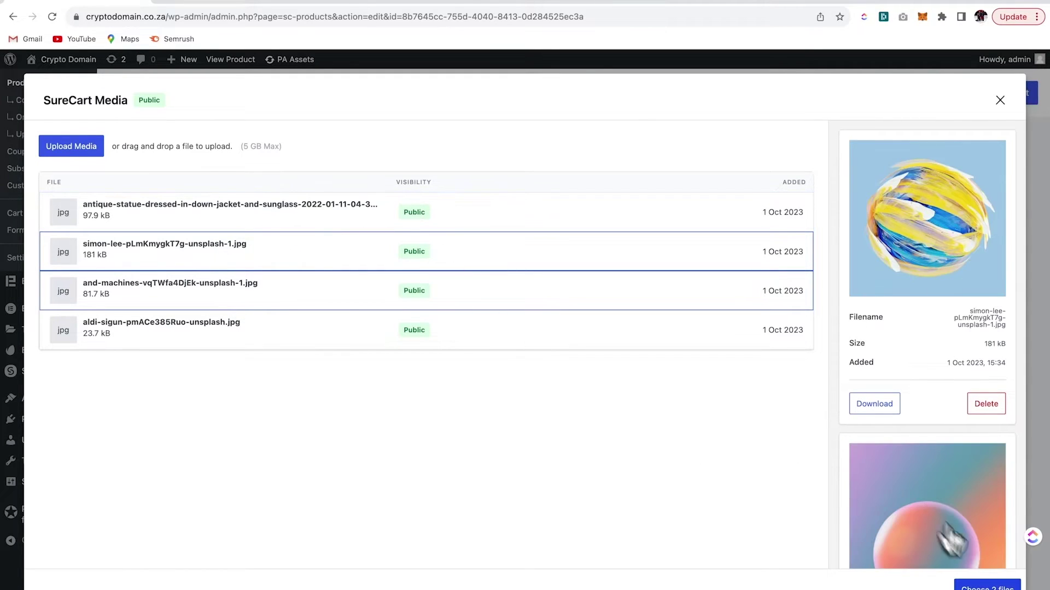
pyautogui.click(987, 586)
pyautogui.scroll(-4, 648, 410)
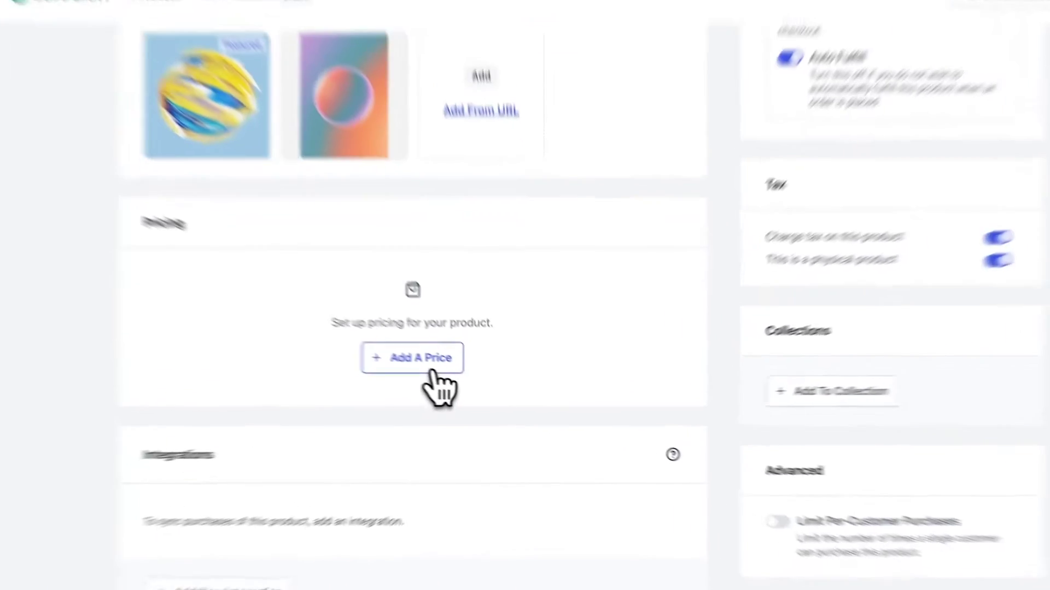
# Fill in the Monthly subscription price: ZAR 99 every 1 Month, compare at 120, pay-what-you-want enabled
pyautogui.click(459, 373)
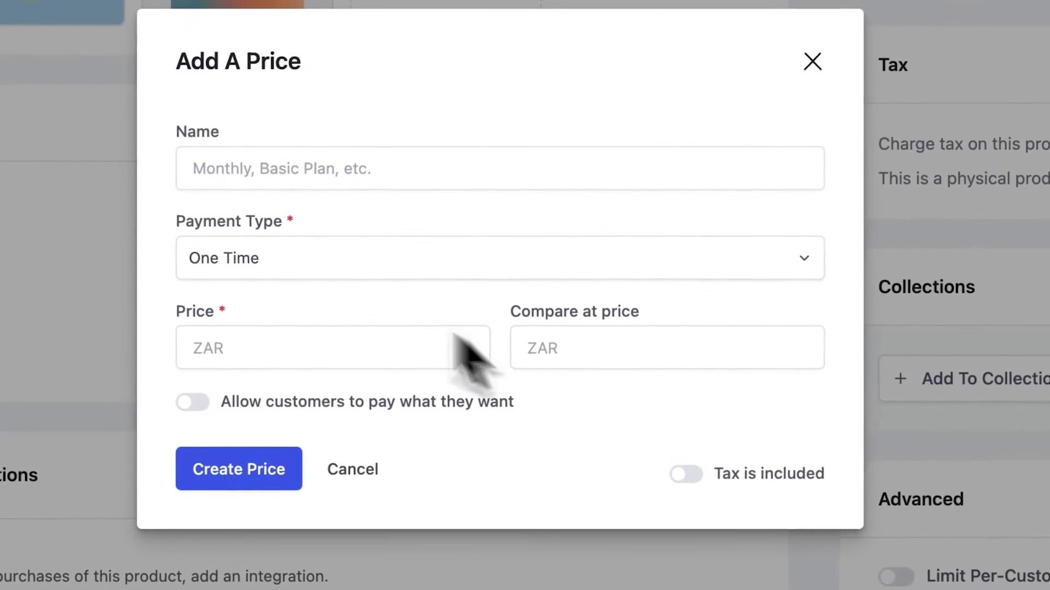
pyautogui.click(264, 173)
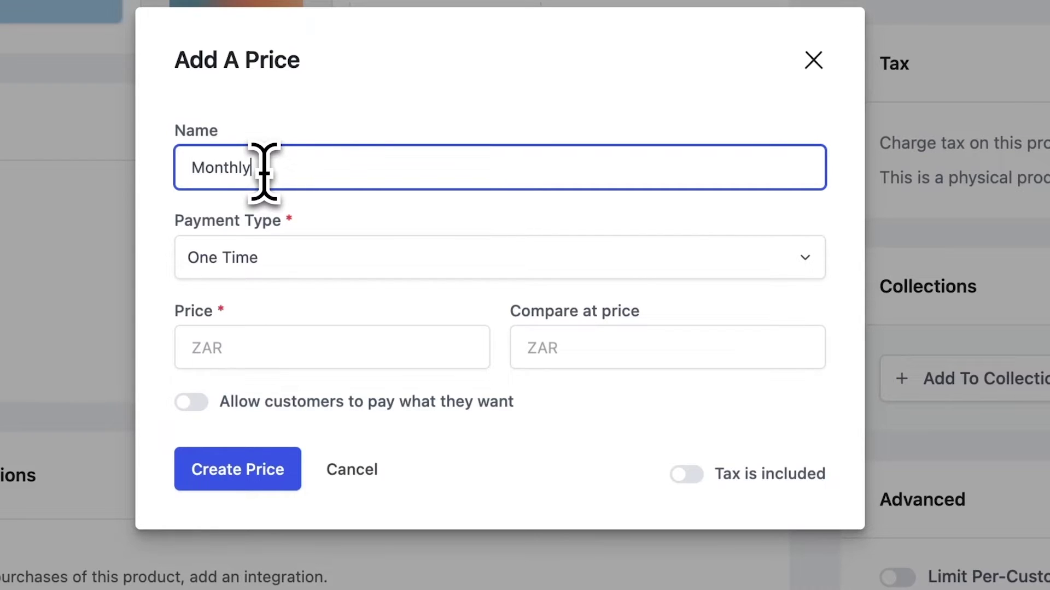
pyautogui.click(363, 261)
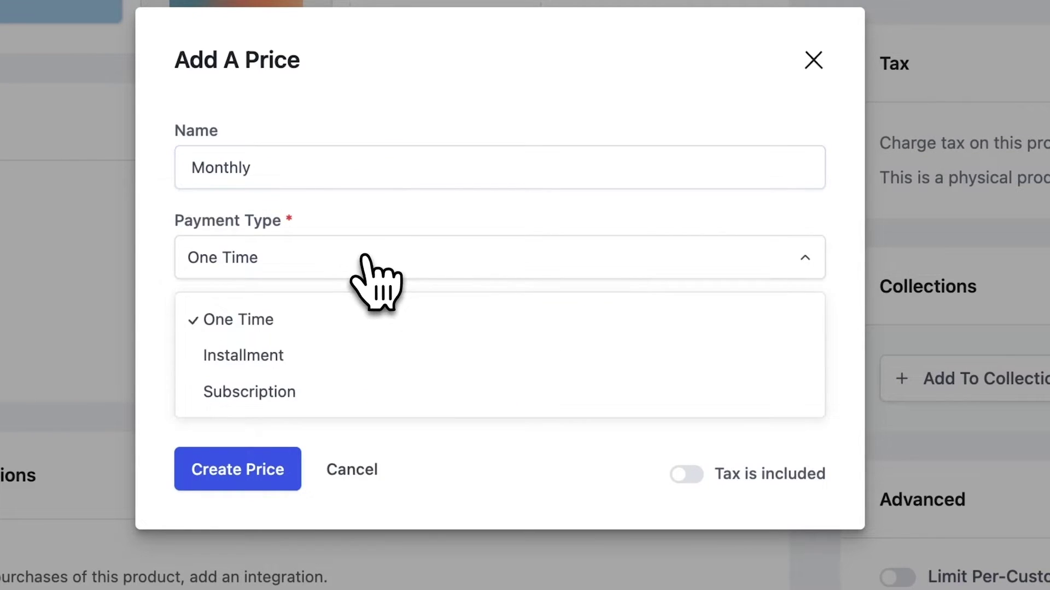
pyautogui.click(309, 391)
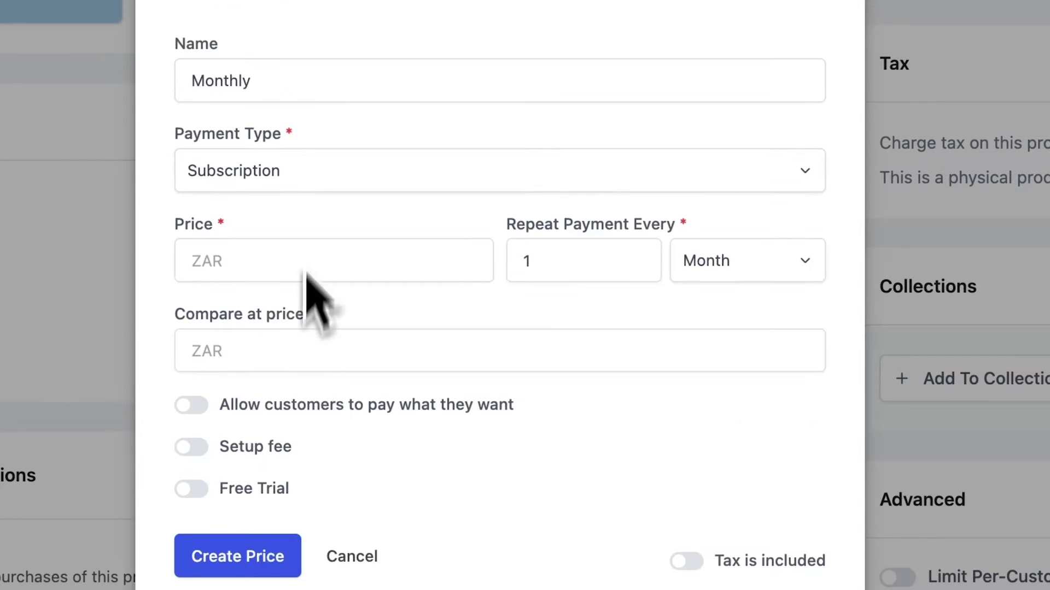
pyautogui.click(281, 264)
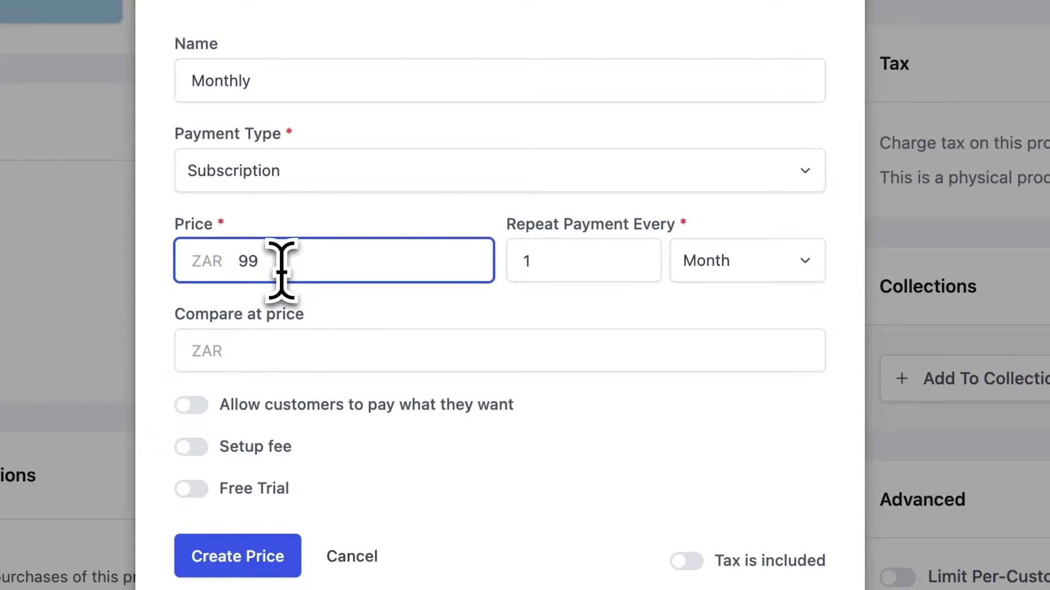
pyautogui.click(733, 271)
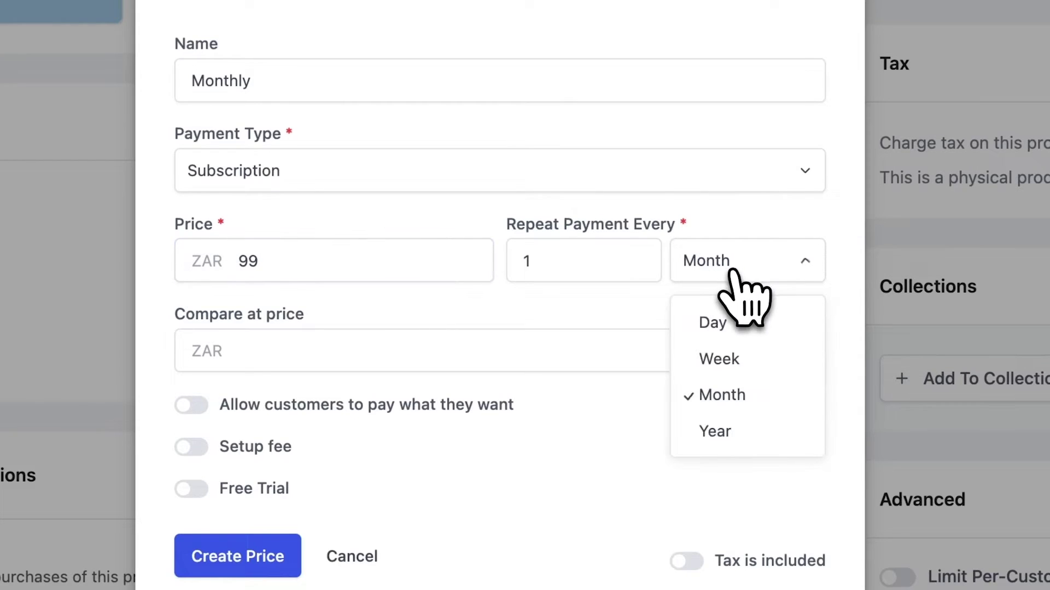
pyautogui.click(778, 385)
pyautogui.click(341, 353)
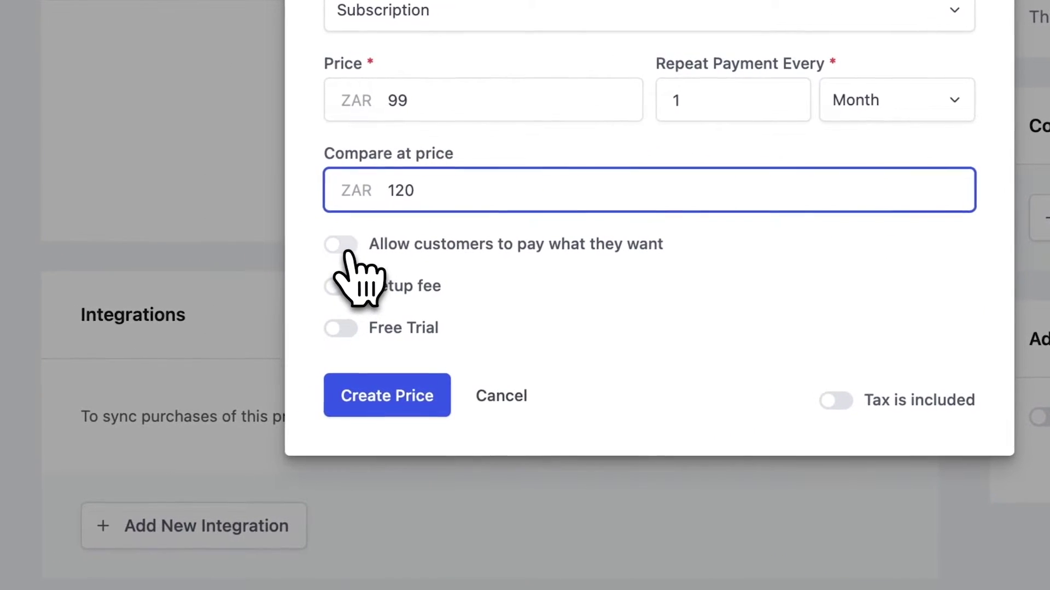
pyautogui.click(346, 247)
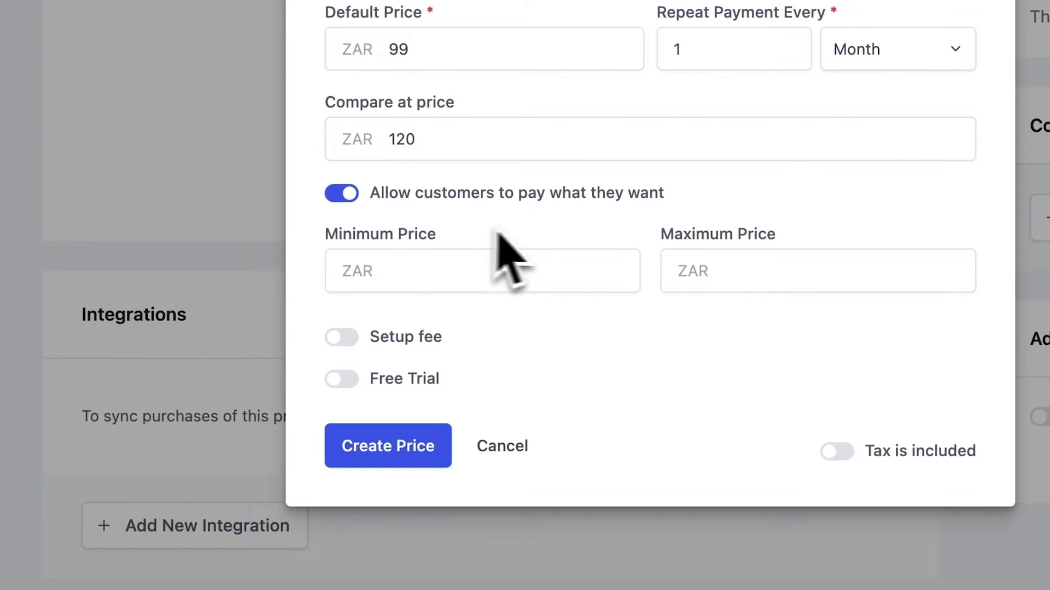
pyautogui.click(472, 278)
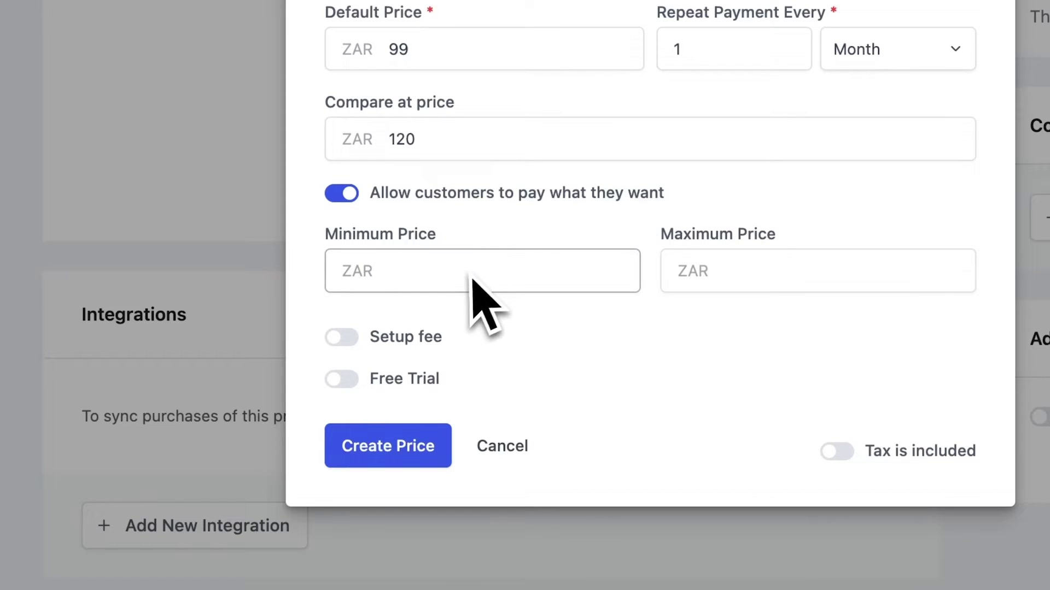
pyautogui.click(688, 281)
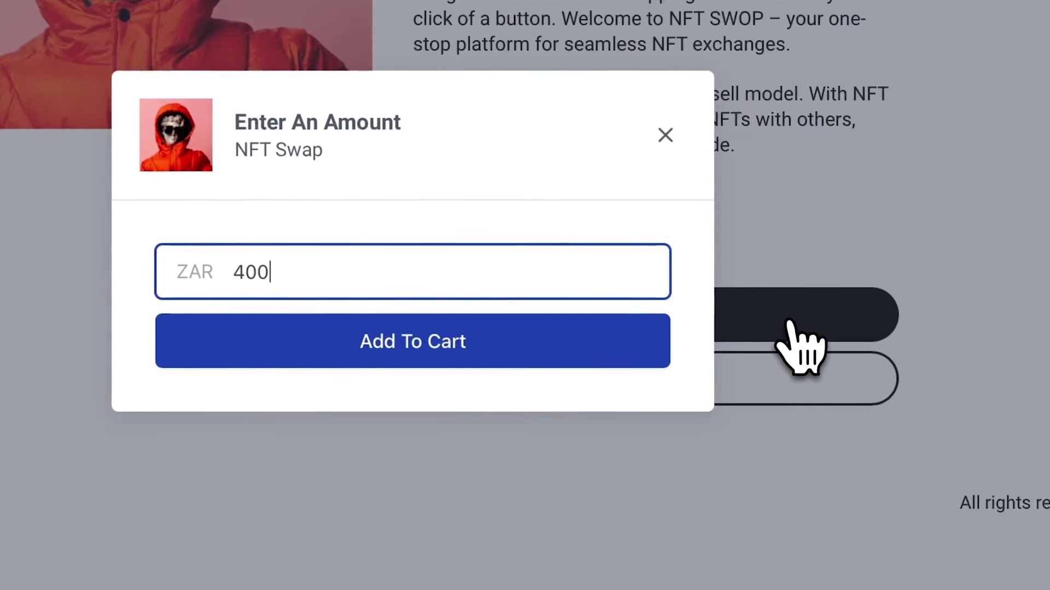
# Test NFT Swap's custom amount with 30 and 1000, then add it to cart at ZAR 50
pyautogui.doubleClick(271, 271)
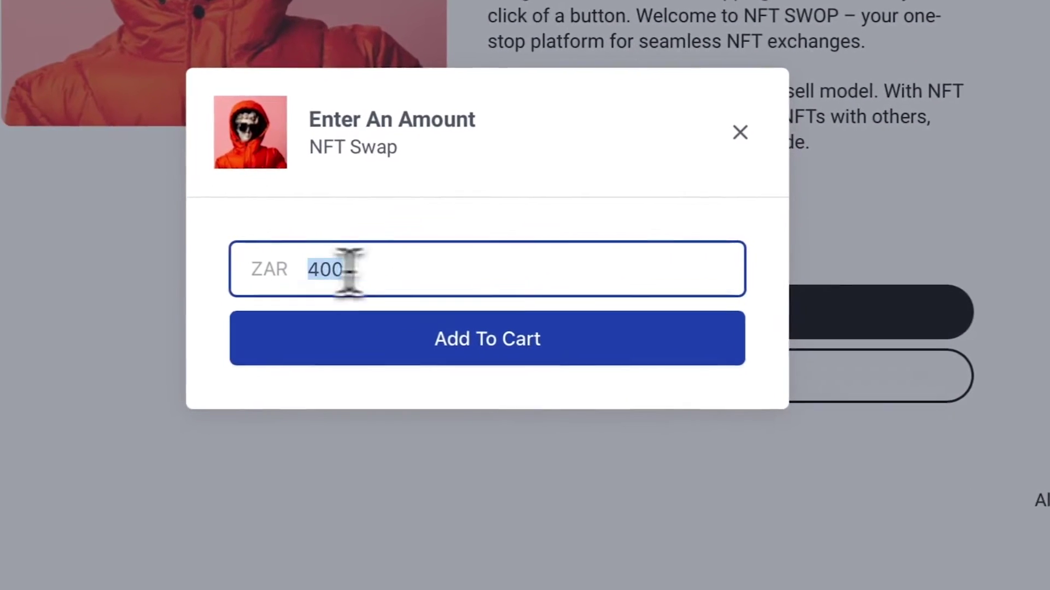
pyautogui.write('50')
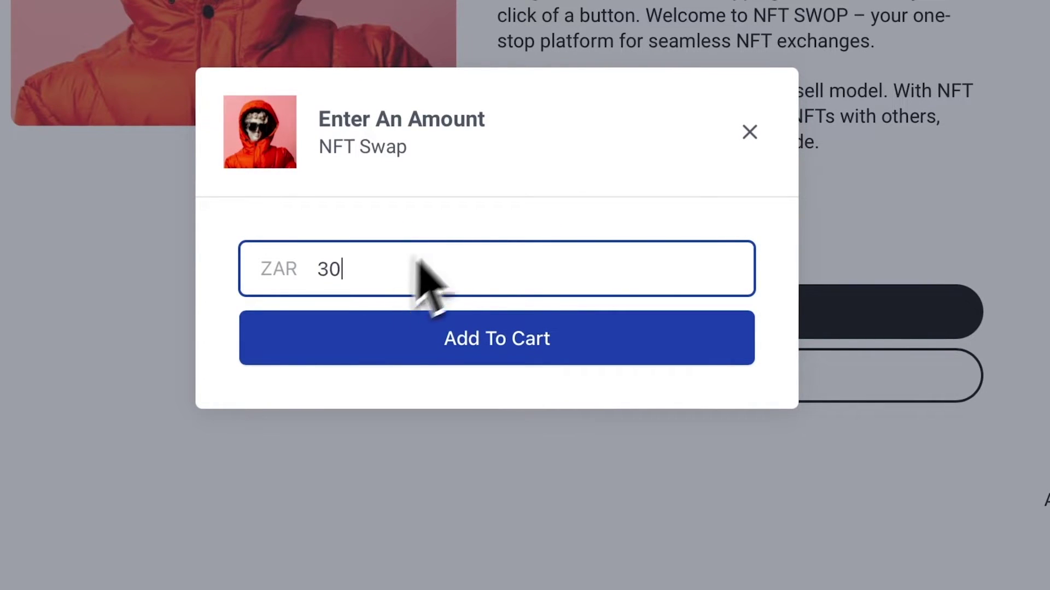
pyautogui.click(545, 208)
pyautogui.click(560, 315)
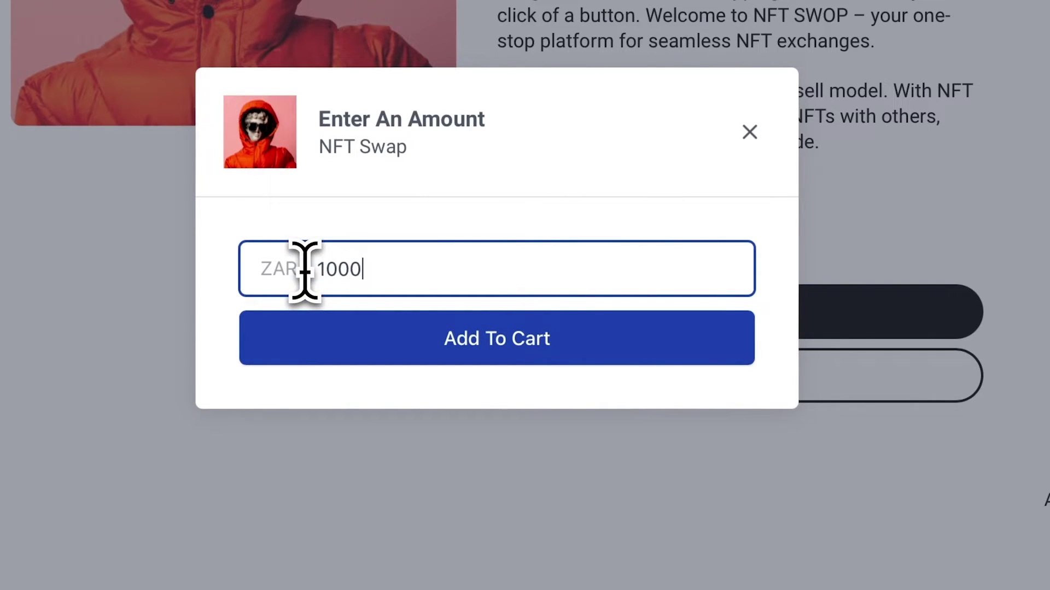
pyautogui.click(548, 355)
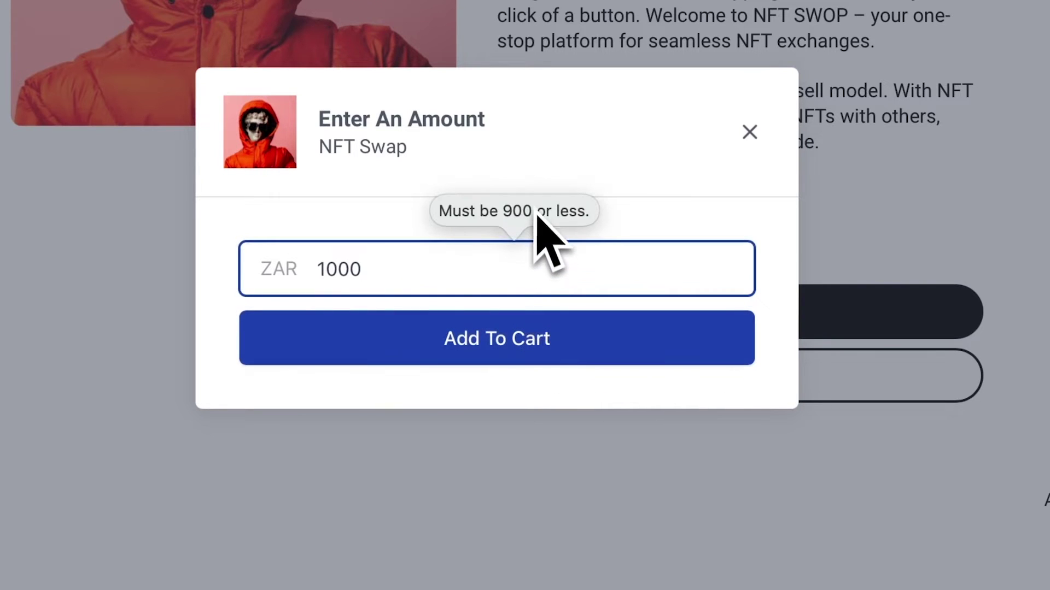
pyautogui.doubleClick(296, 269)
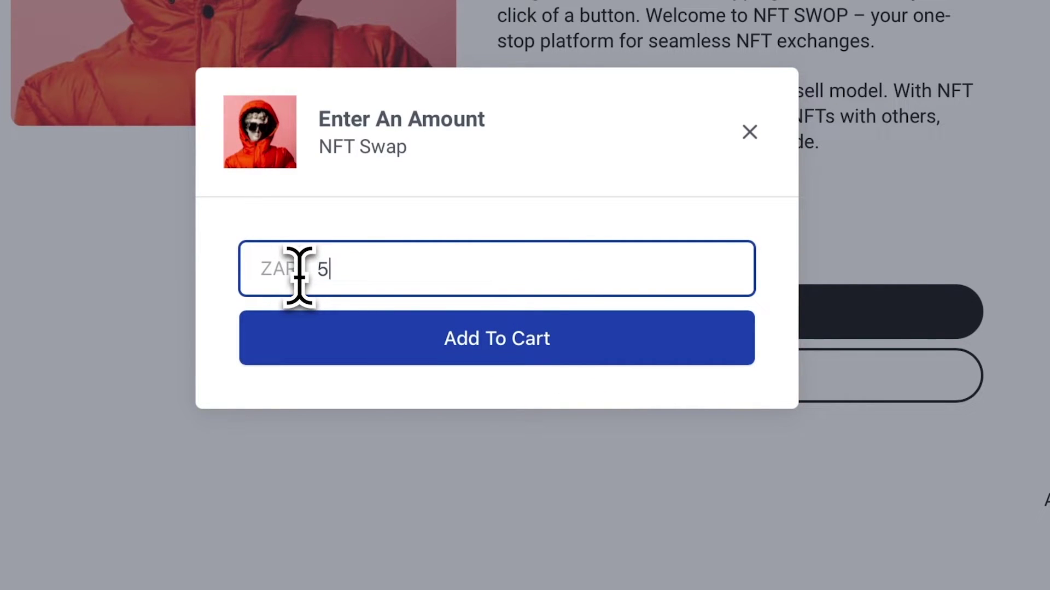
pyautogui.click(563, 342)
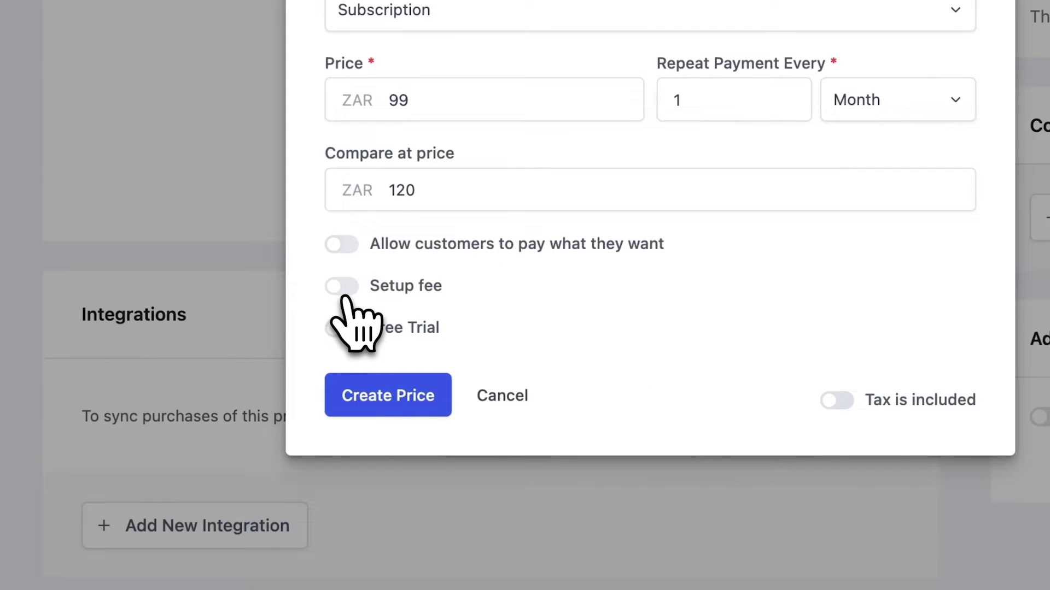
# Leave setup fee and free trial off, include tax, and create the Monthly price
pyautogui.click(346, 294)
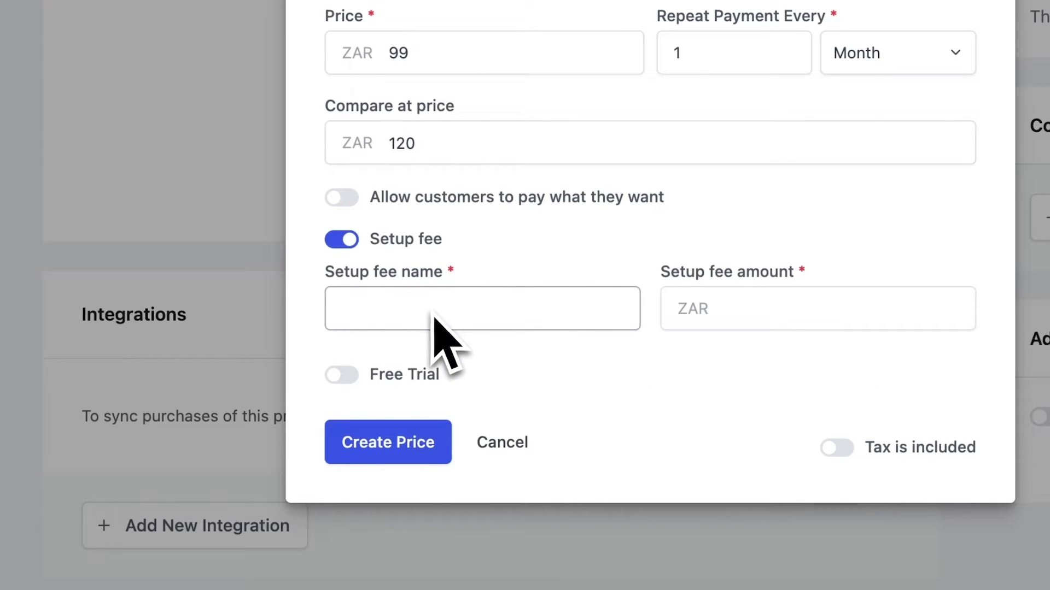
pyautogui.click(348, 239)
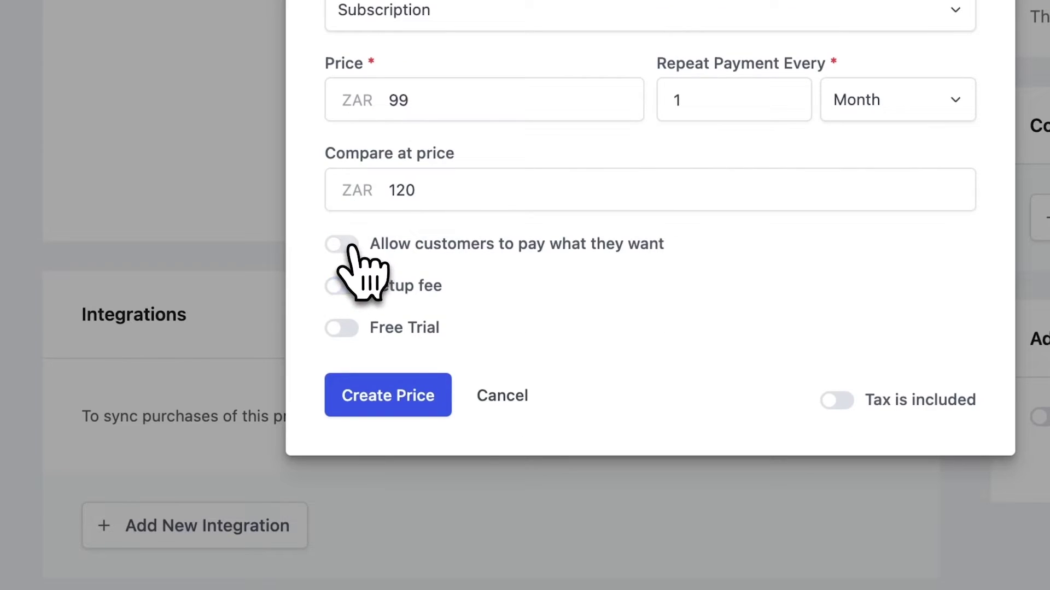
pyautogui.click(432, 333)
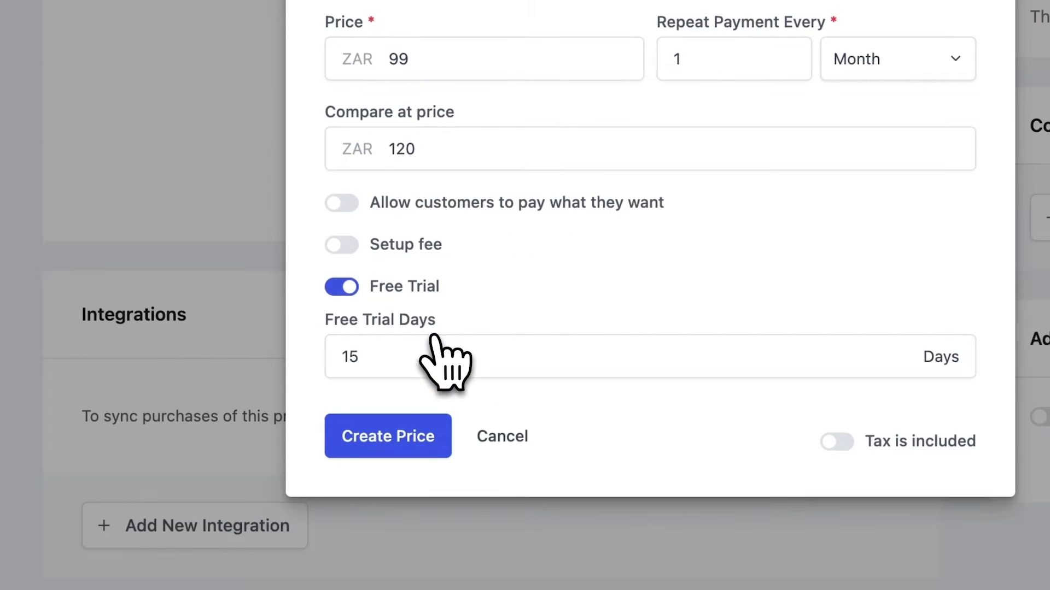
pyautogui.moveTo(422, 356); pyautogui.dragTo(310, 362)
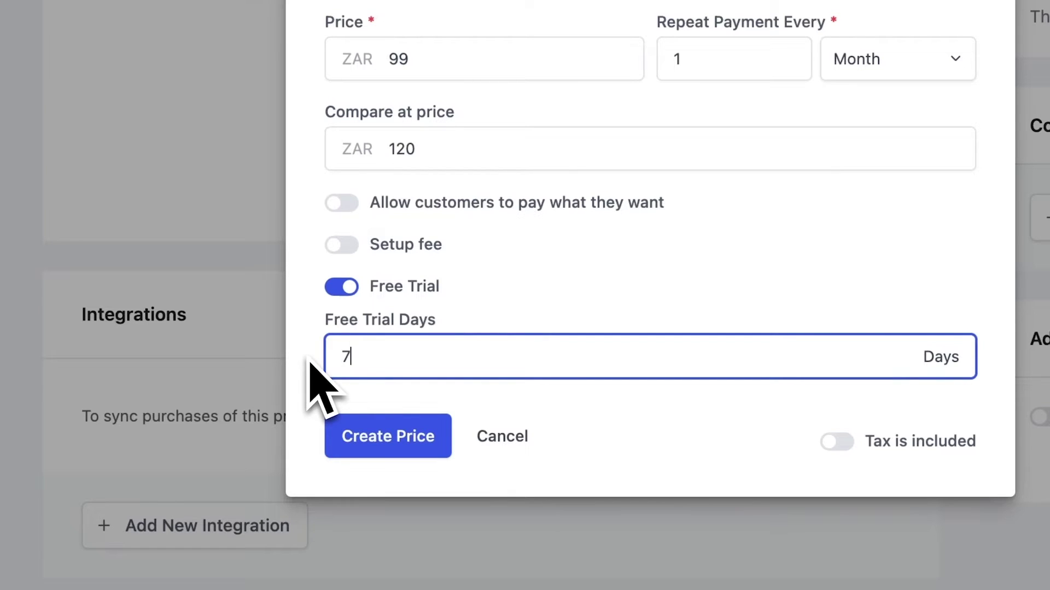
pyautogui.click(344, 289)
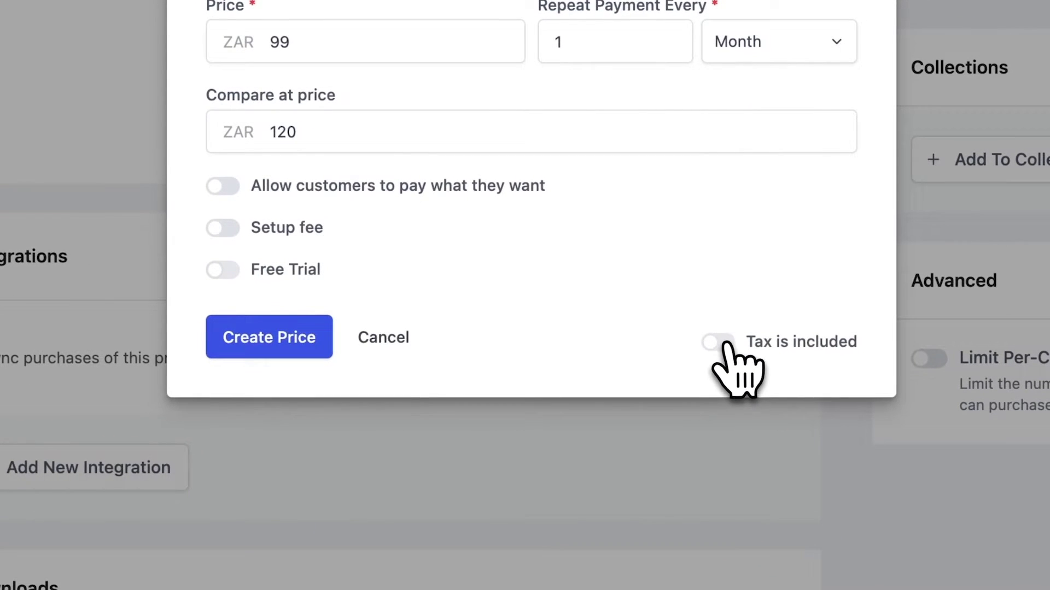
pyautogui.click(720, 344)
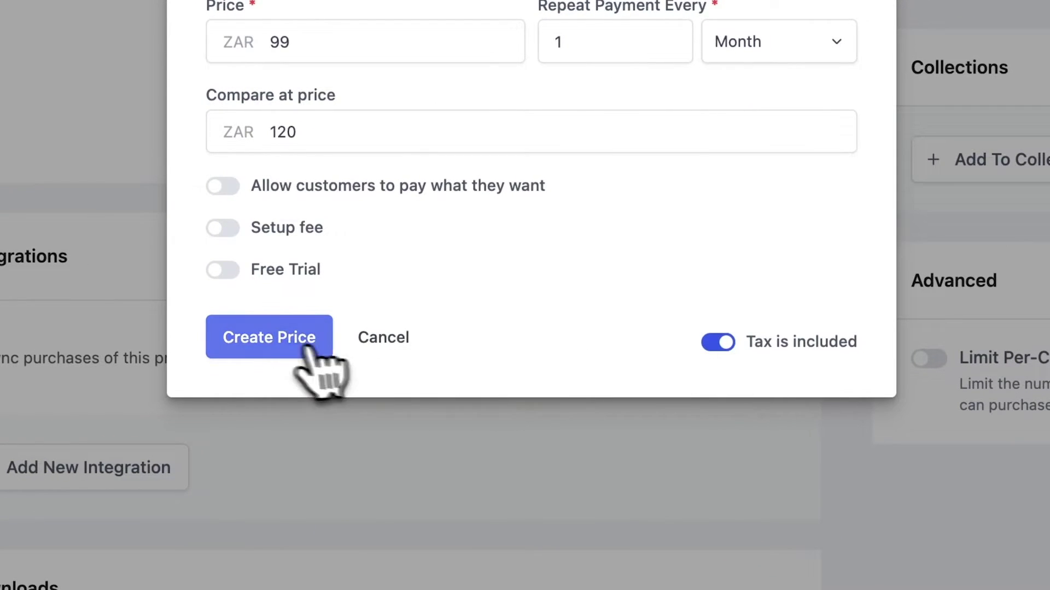
pyautogui.click(274, 347)
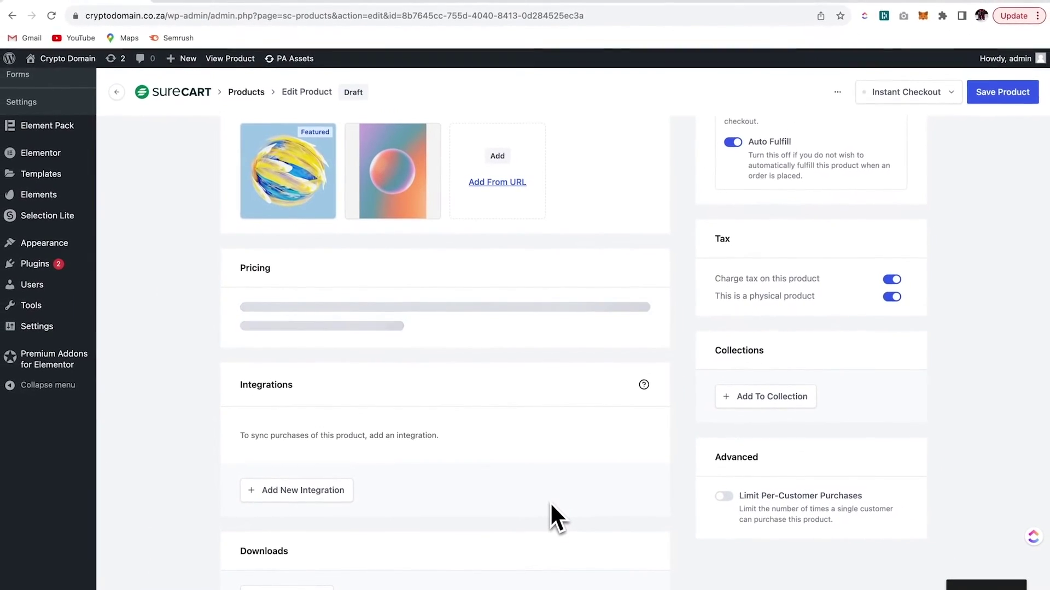
# Create the 'Annual Upfront' Subscription price: ZAR 990, repeating every 1 Year, tax included
pyautogui.click(328, 400)
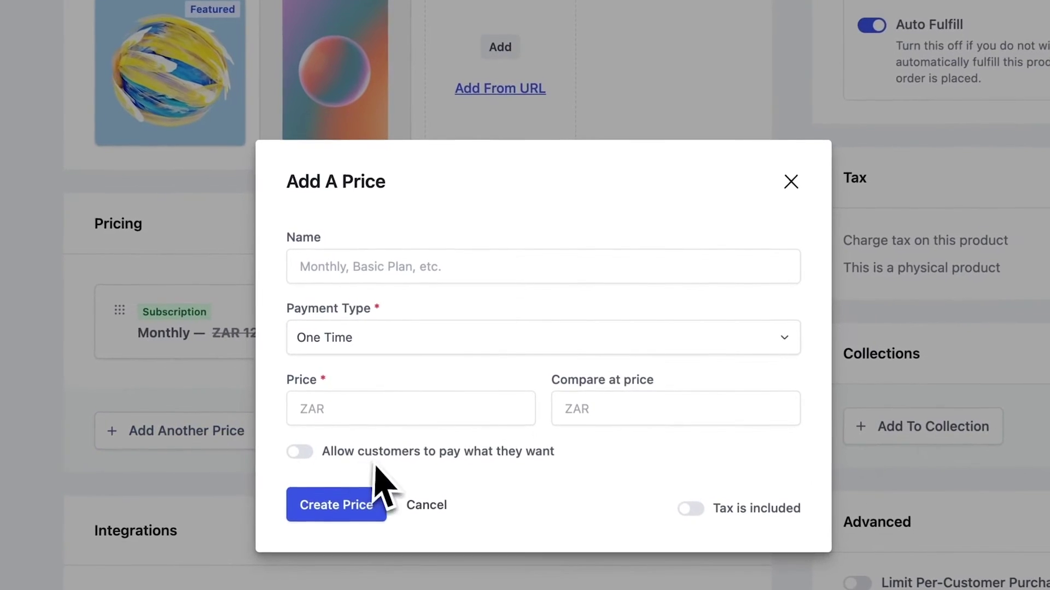
pyautogui.click(394, 351)
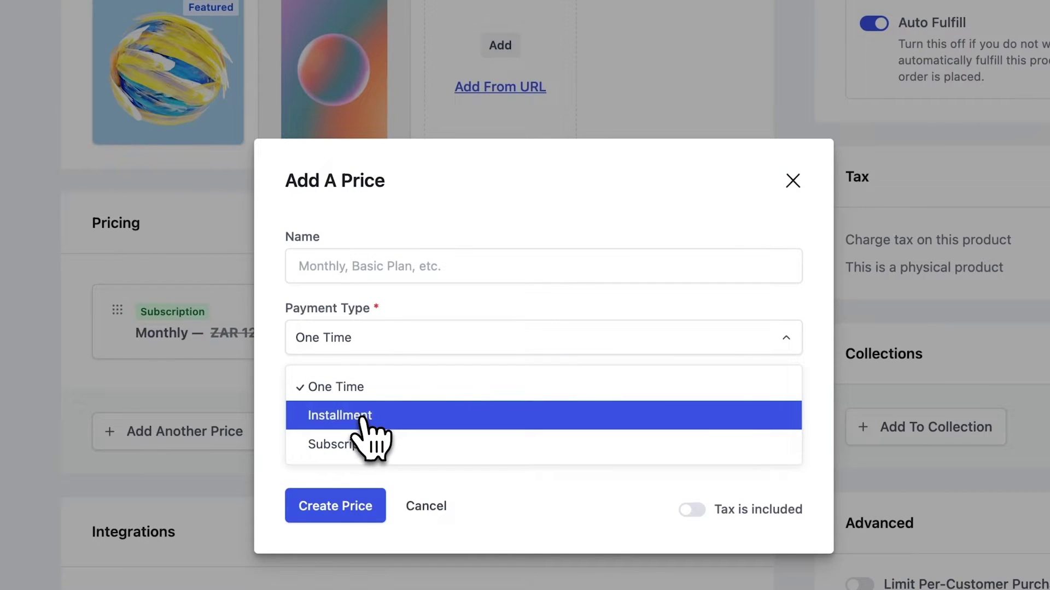
pyautogui.click(361, 444)
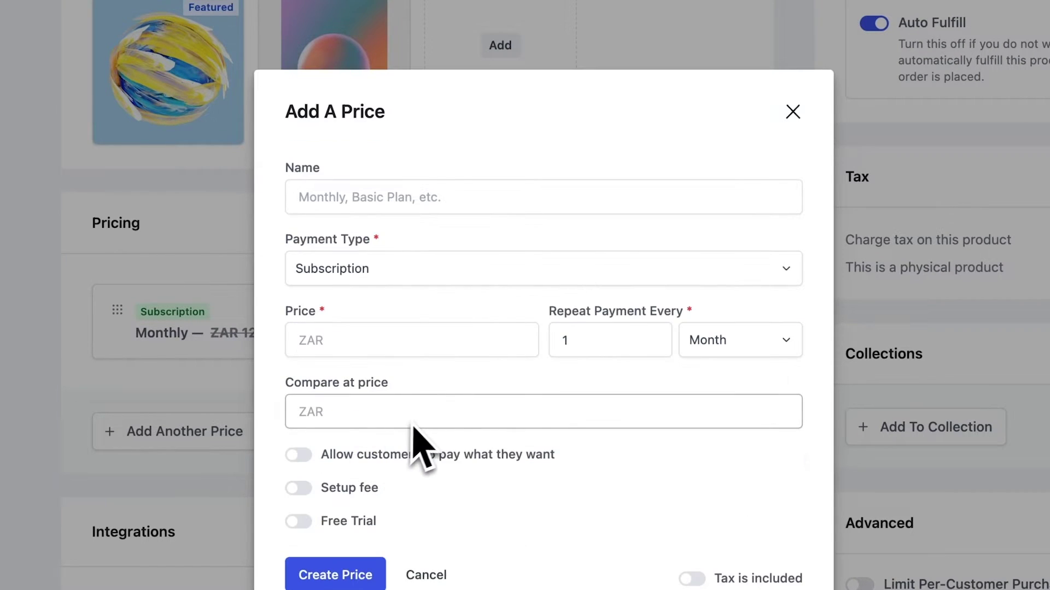
pyautogui.click(360, 198)
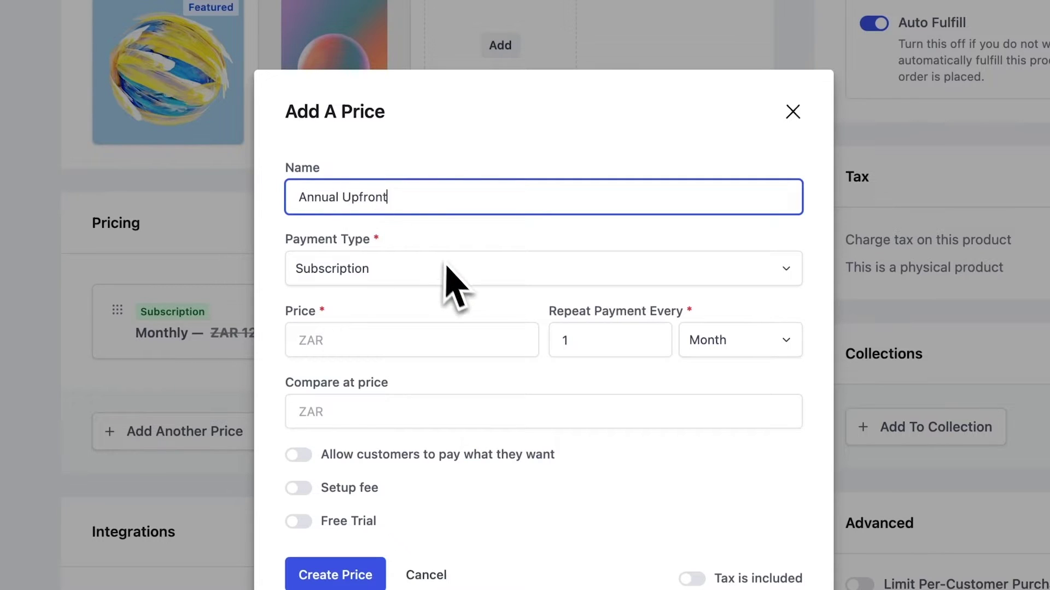
pyautogui.click(386, 350)
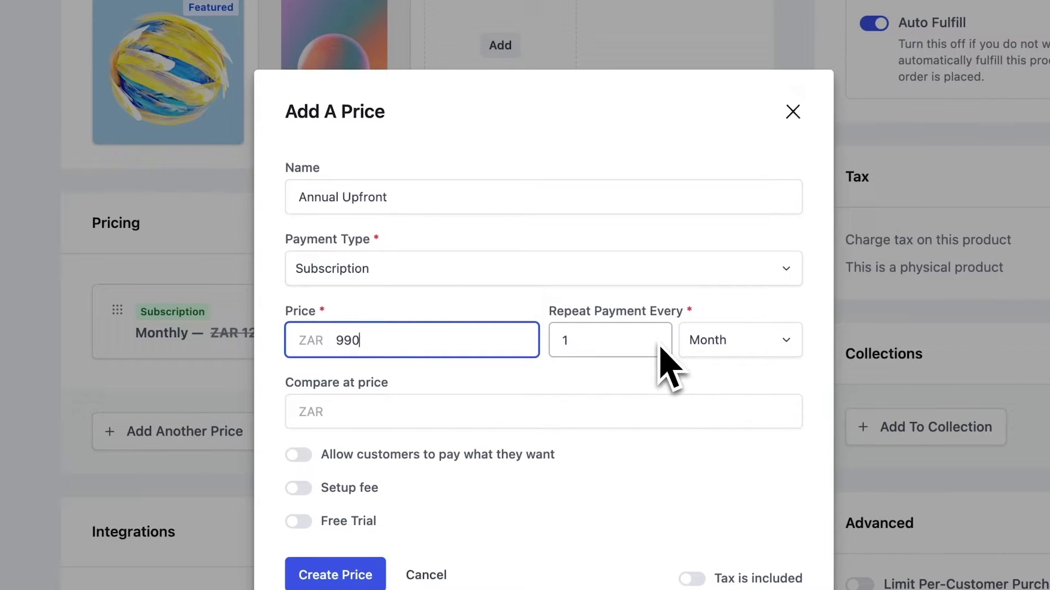
pyautogui.click(736, 340)
pyautogui.click(713, 476)
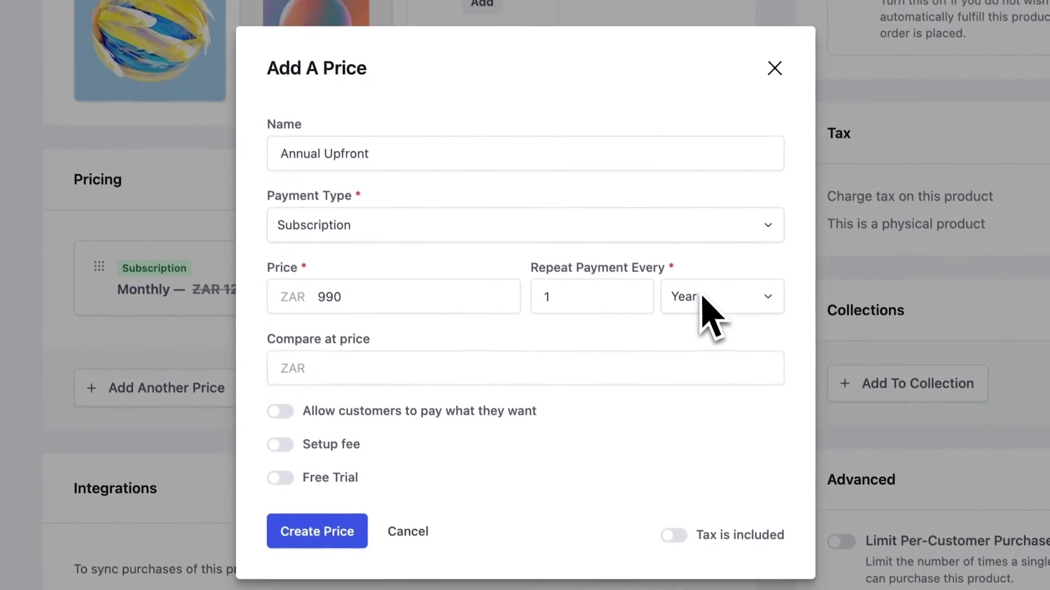
pyautogui.click(325, 374)
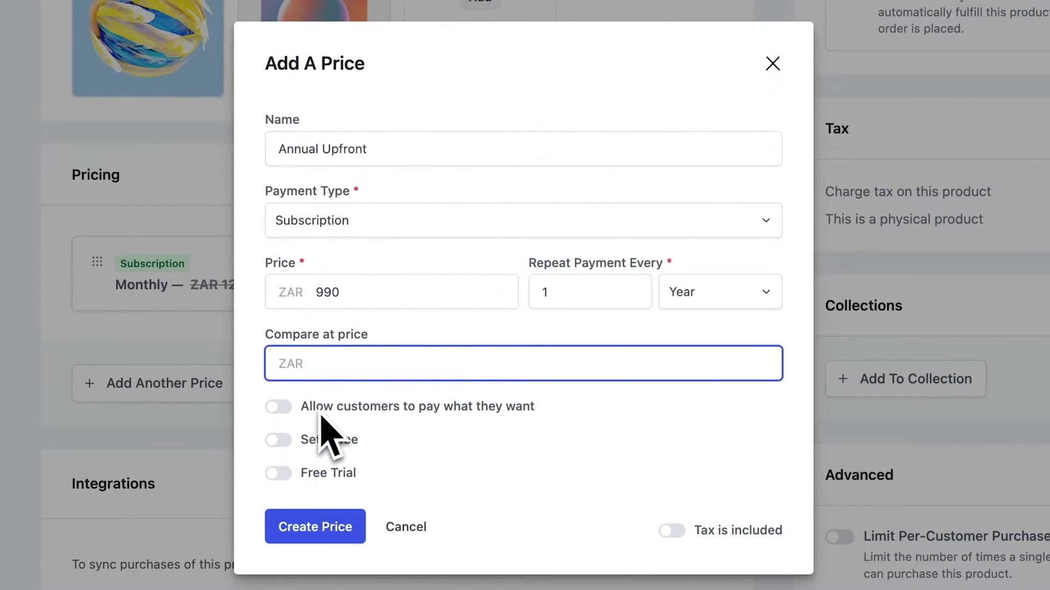
pyautogui.click(678, 534)
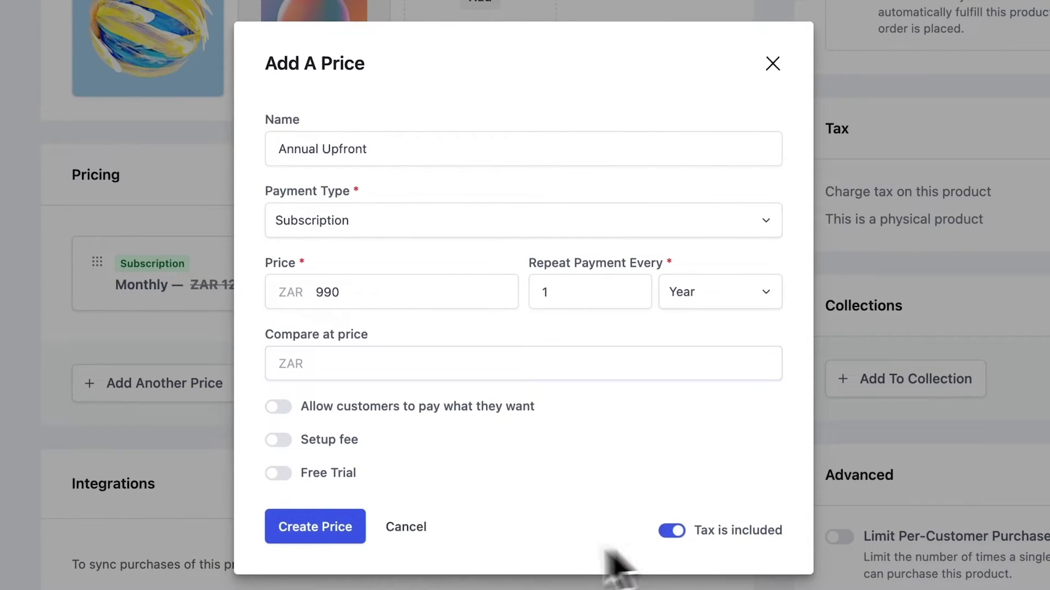
pyautogui.click(359, 523)
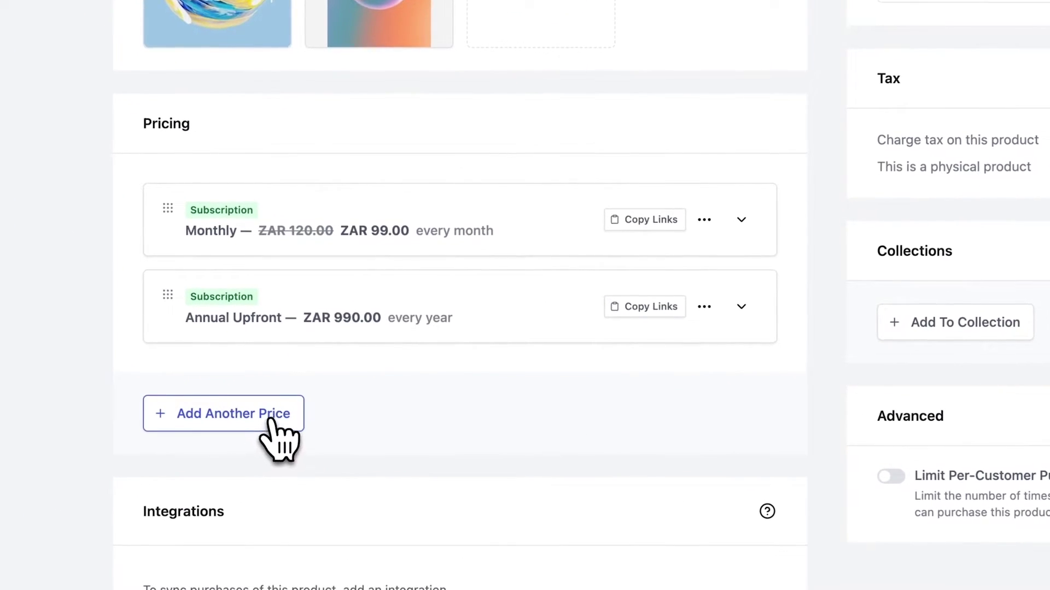
# Create the 'Lifetime' price as a One Time payment of ZAR 3000 with tax included
pyautogui.click(330, 453)
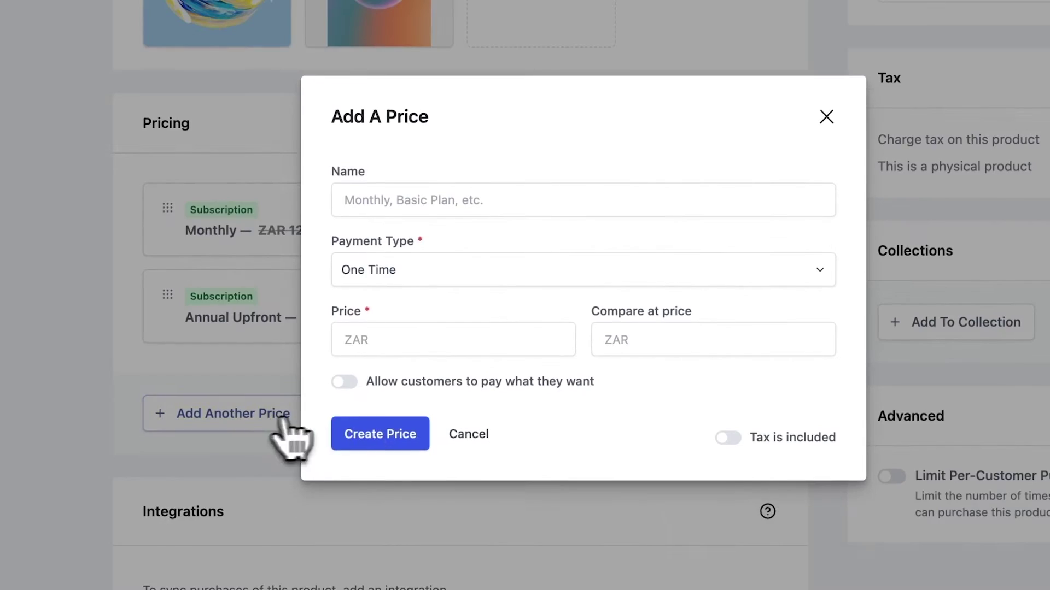
pyautogui.click(429, 207)
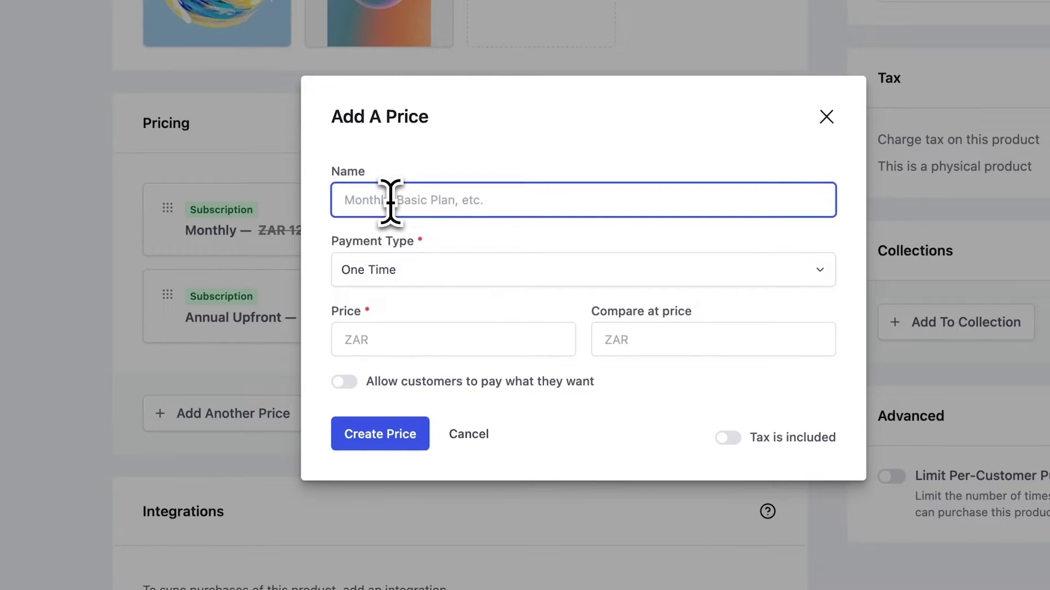
pyautogui.click(473, 271)
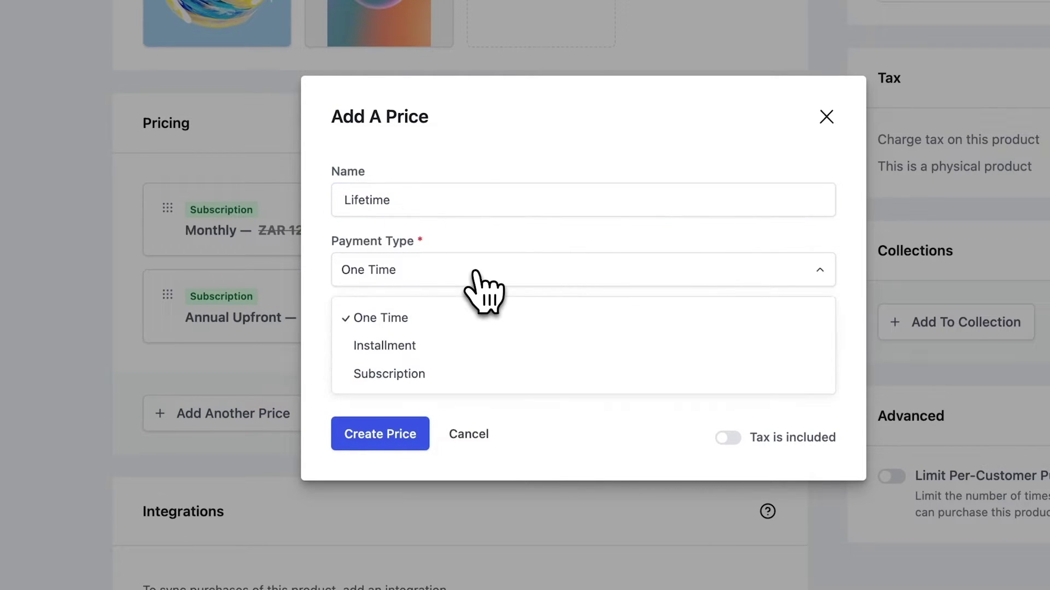
pyautogui.click(474, 271)
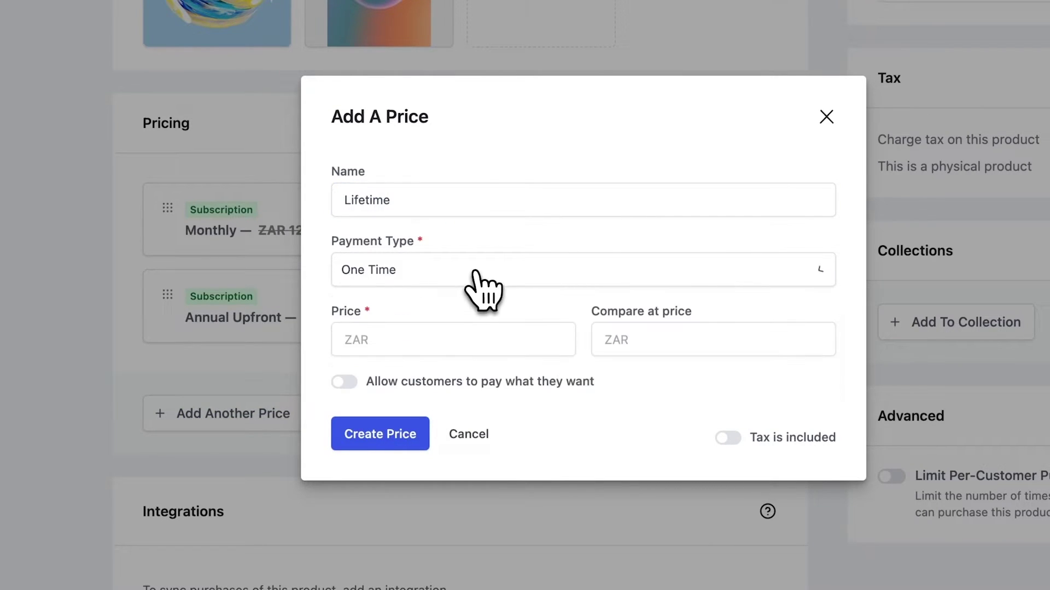
pyautogui.click(376, 348)
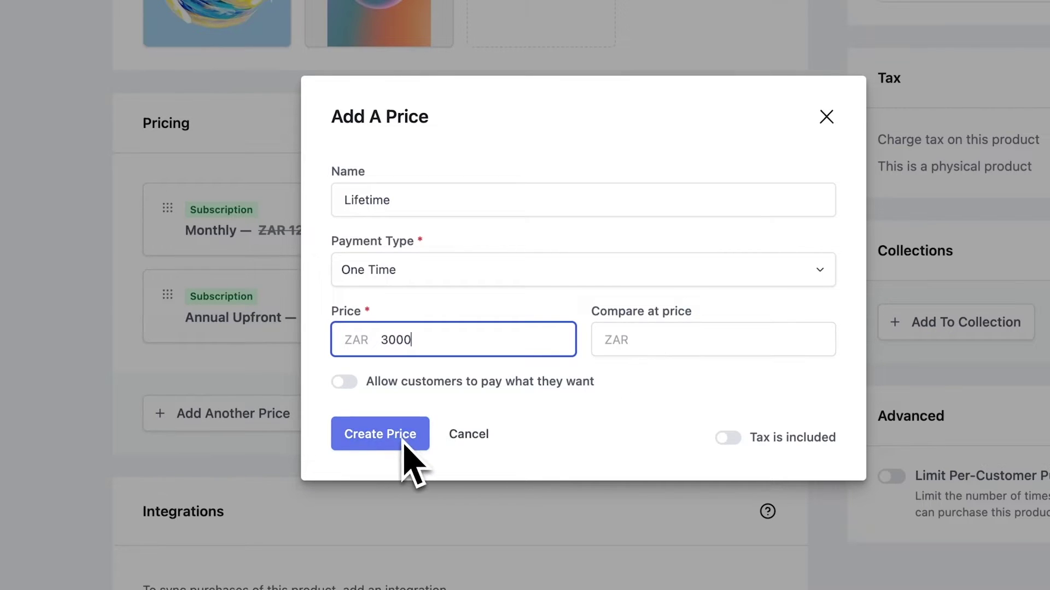
pyautogui.click(727, 437)
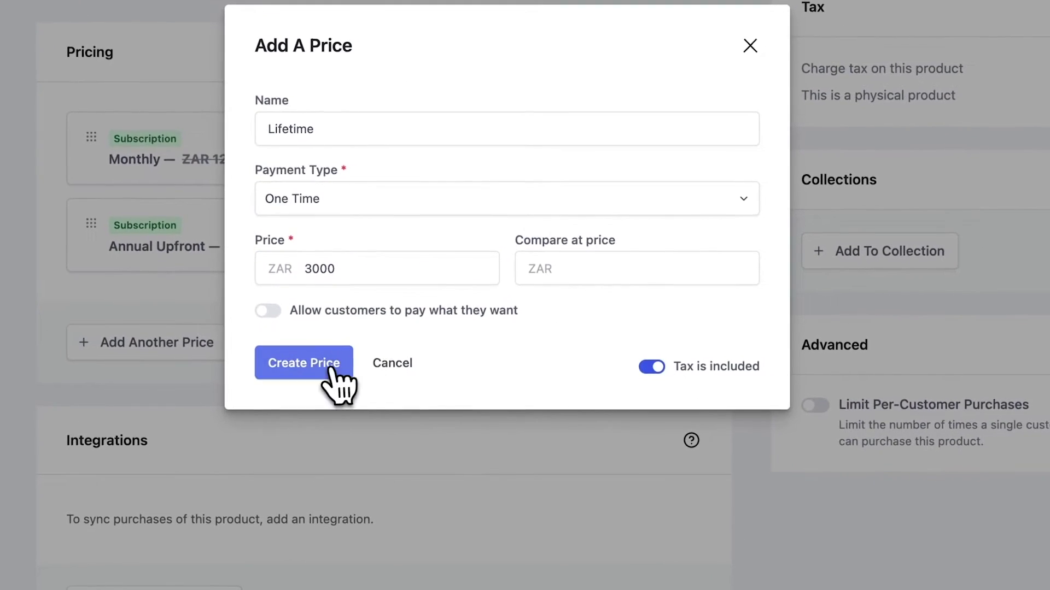
pyautogui.click(328, 366)
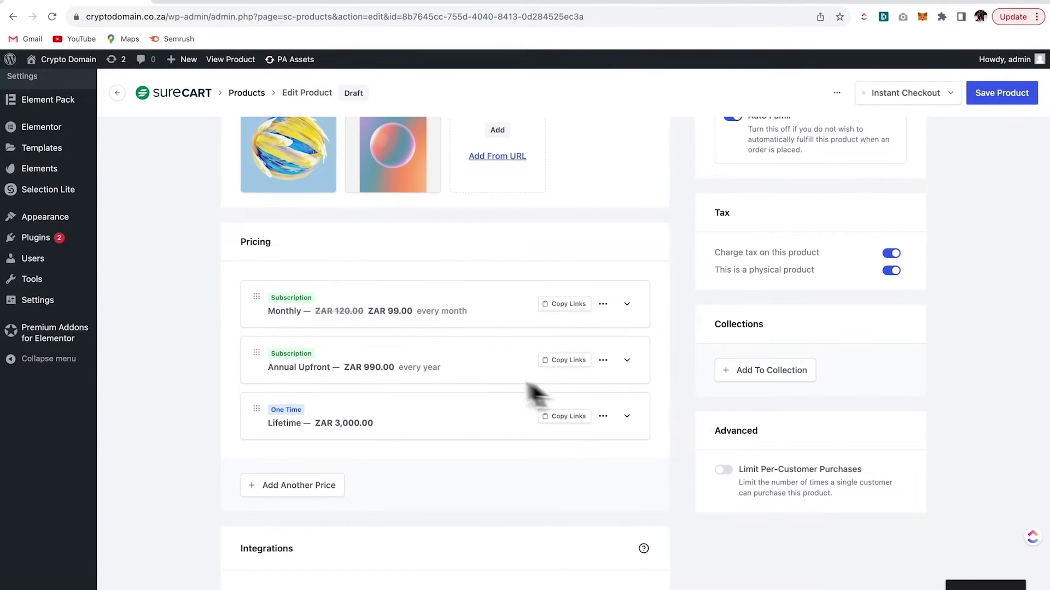
pyautogui.scroll(-1, 464, 377)
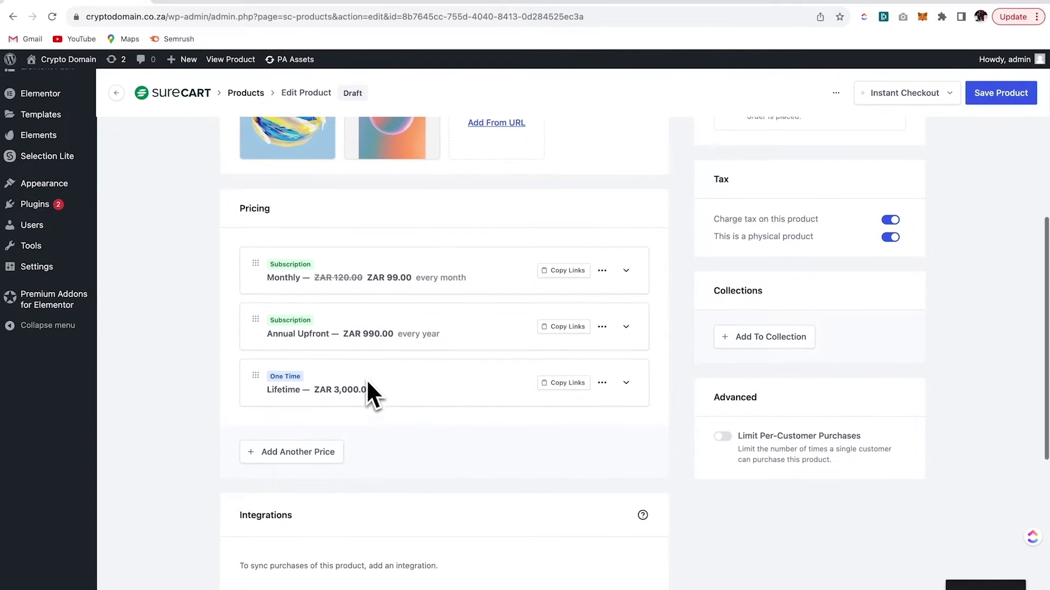
# Fill in the 'Installment' price: Installment type, ZAR 1000 per Month, number of payments, tax included
pyautogui.scroll(1, 366, 383)
pyautogui.click(328, 462)
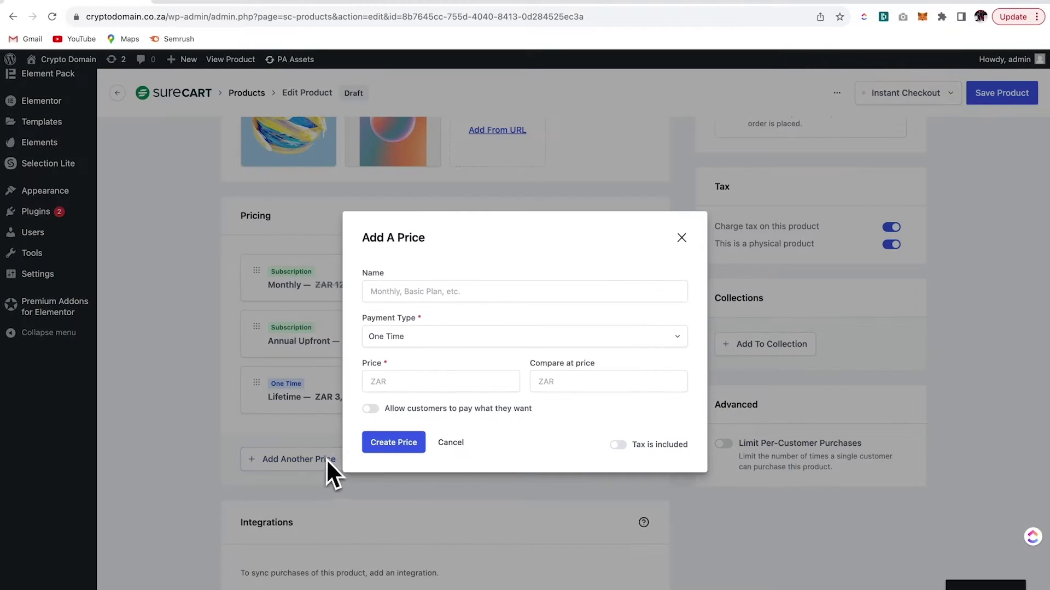
pyautogui.click(400, 293)
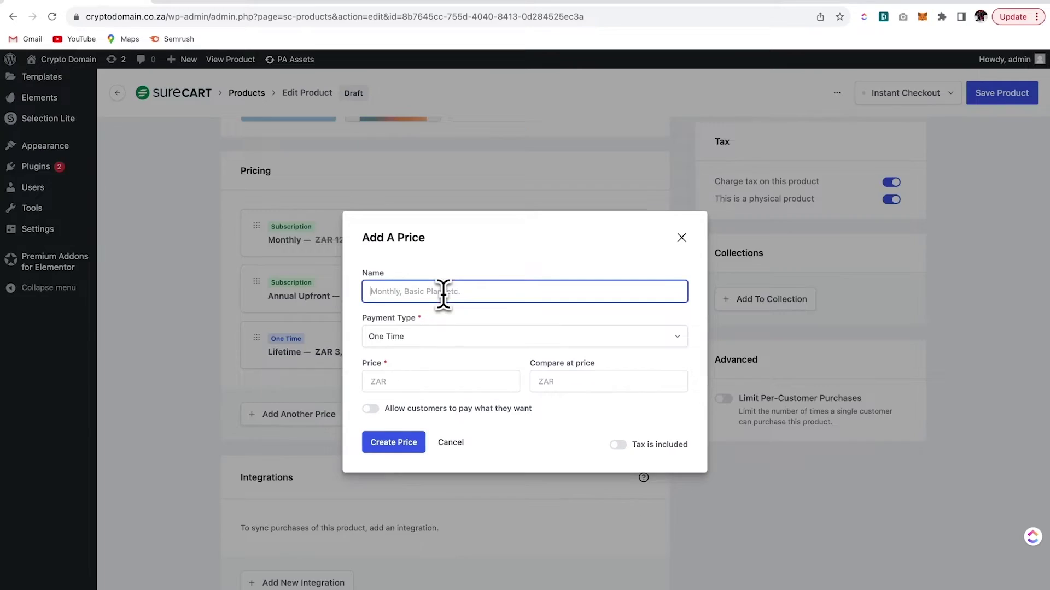
pyautogui.write('Installment')
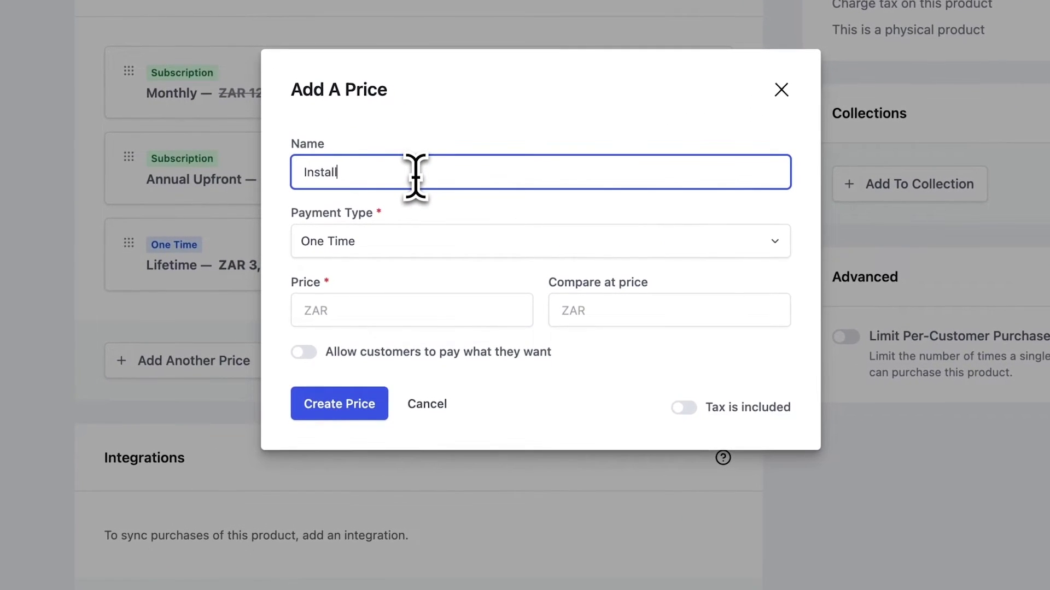
pyautogui.click(440, 241)
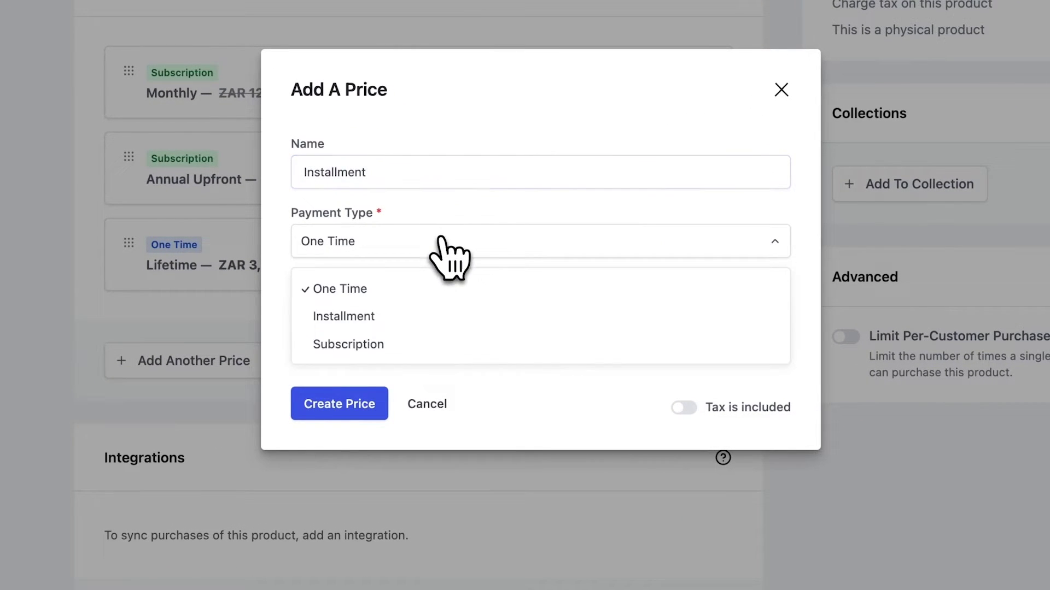
pyautogui.click(411, 315)
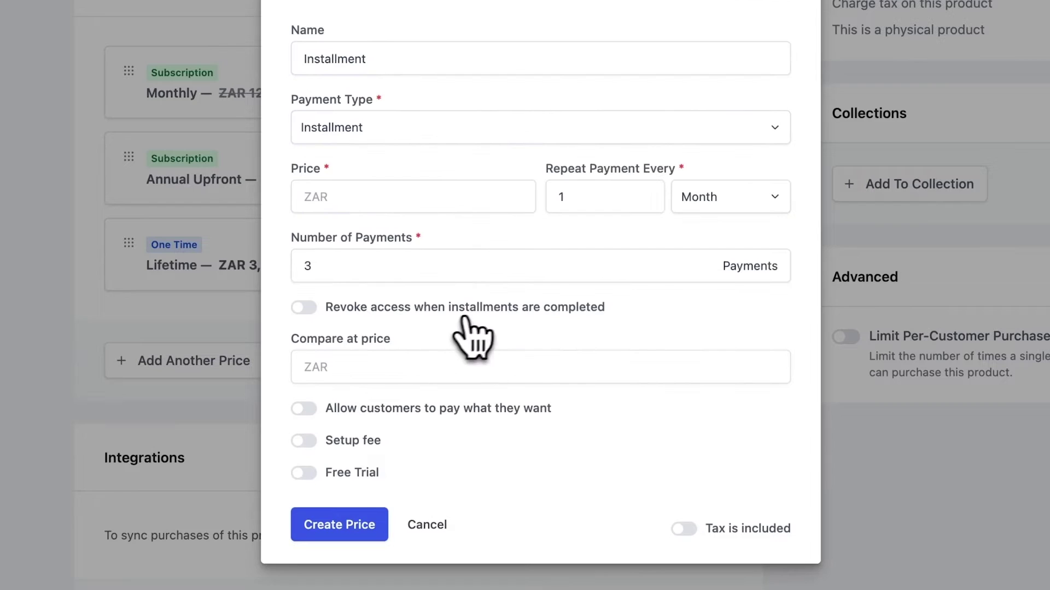
pyautogui.click(353, 198)
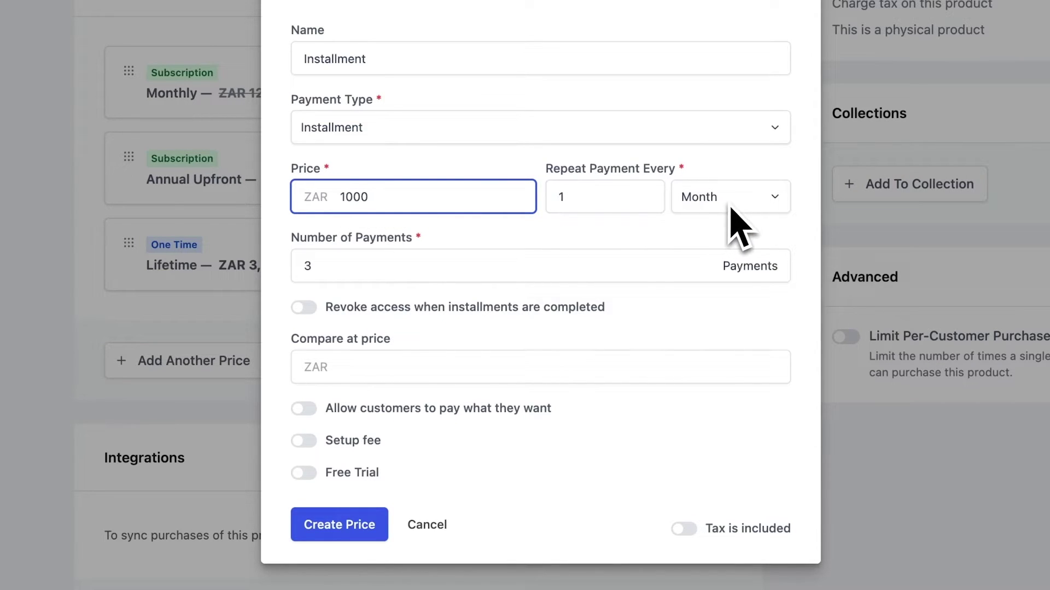
pyautogui.click(344, 267)
pyautogui.write('3')
pyautogui.scroll(-2, 343, 271)
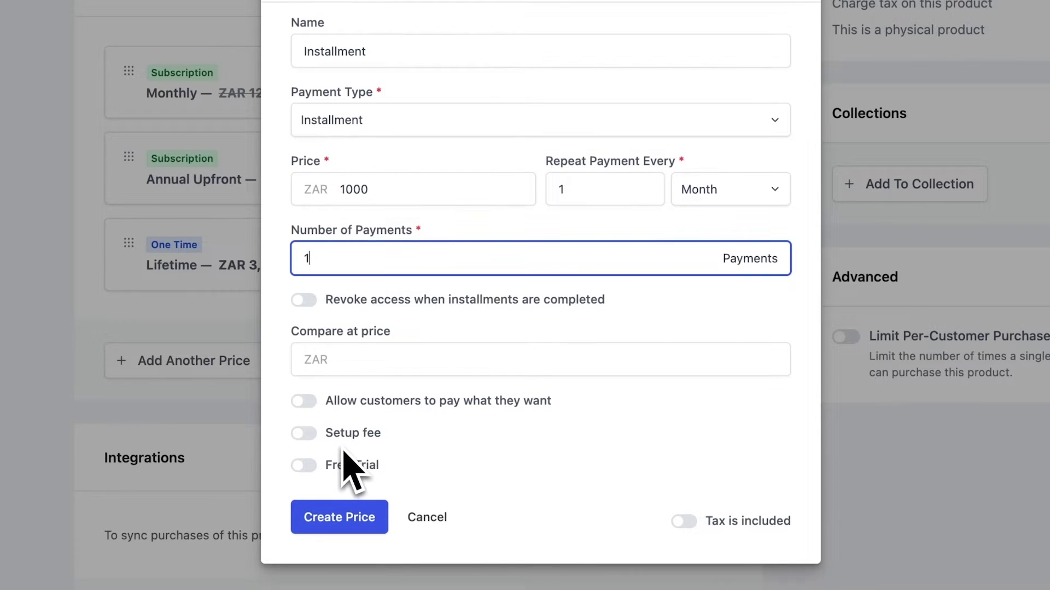
pyautogui.click(684, 521)
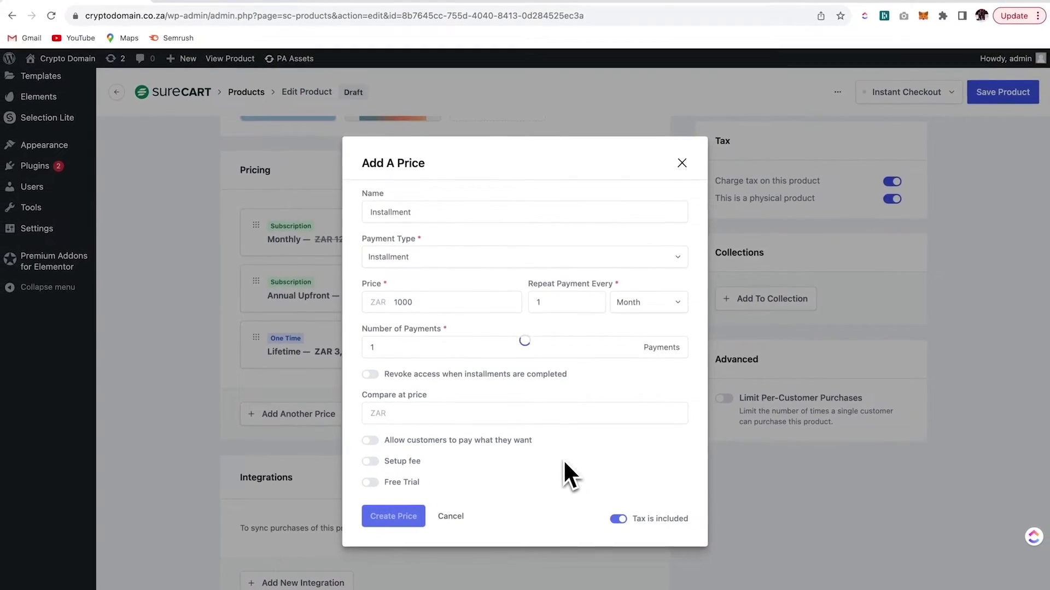
pyautogui.scroll(5, 562, 459)
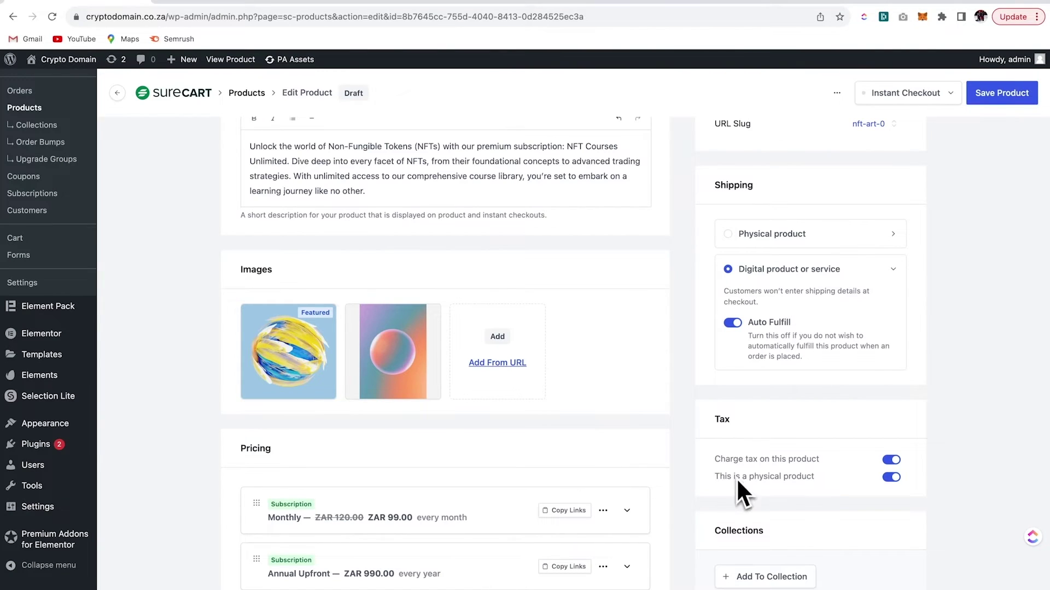
# Mark NFT Art as non-physical and Featured, and set its product page to Published
pyautogui.click(890, 477)
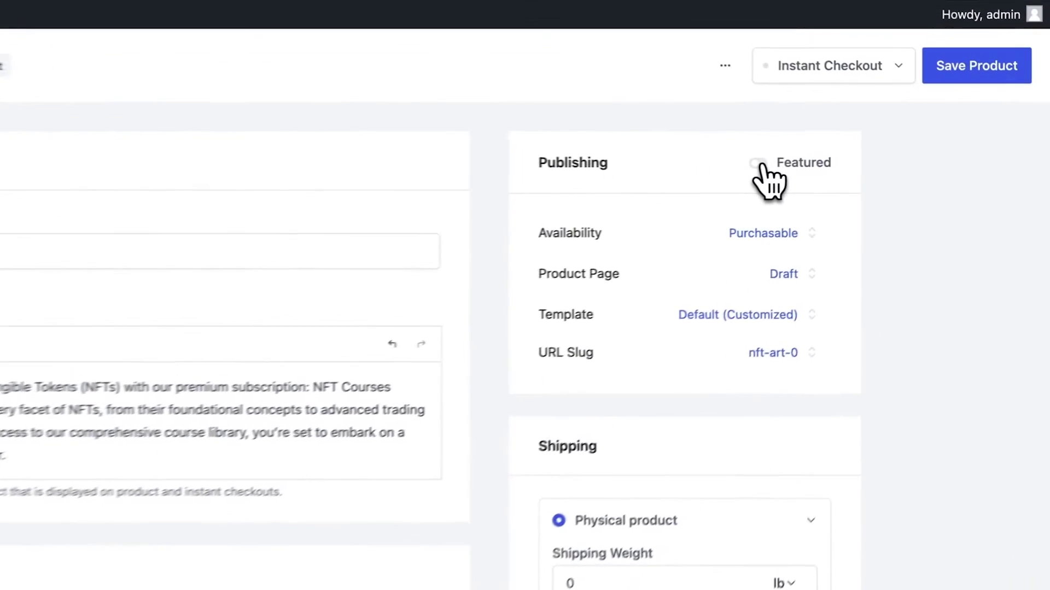
pyautogui.click(858, 158)
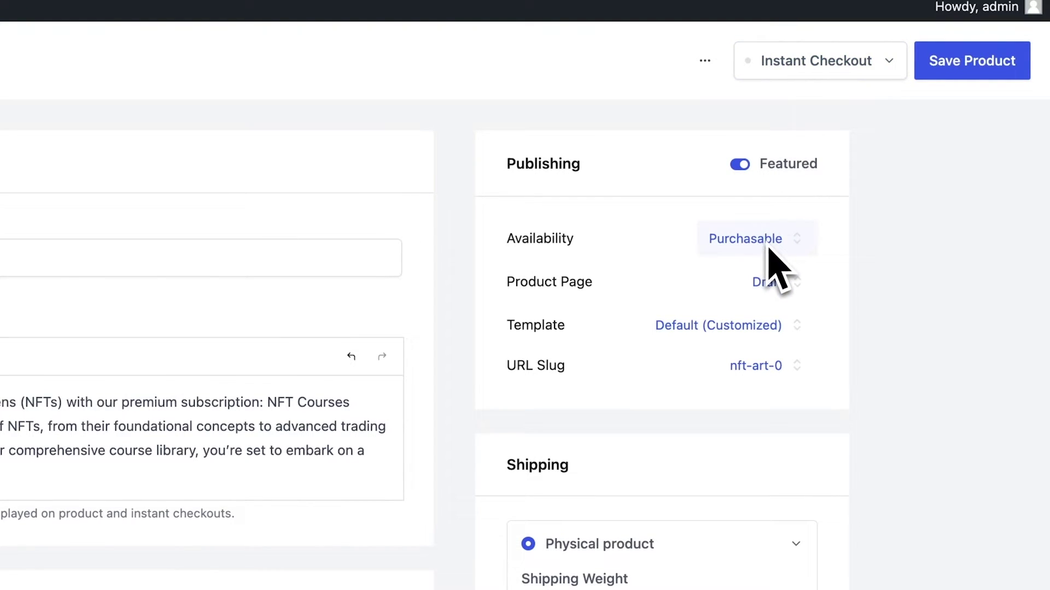
pyautogui.click(766, 281)
pyautogui.click(611, 471)
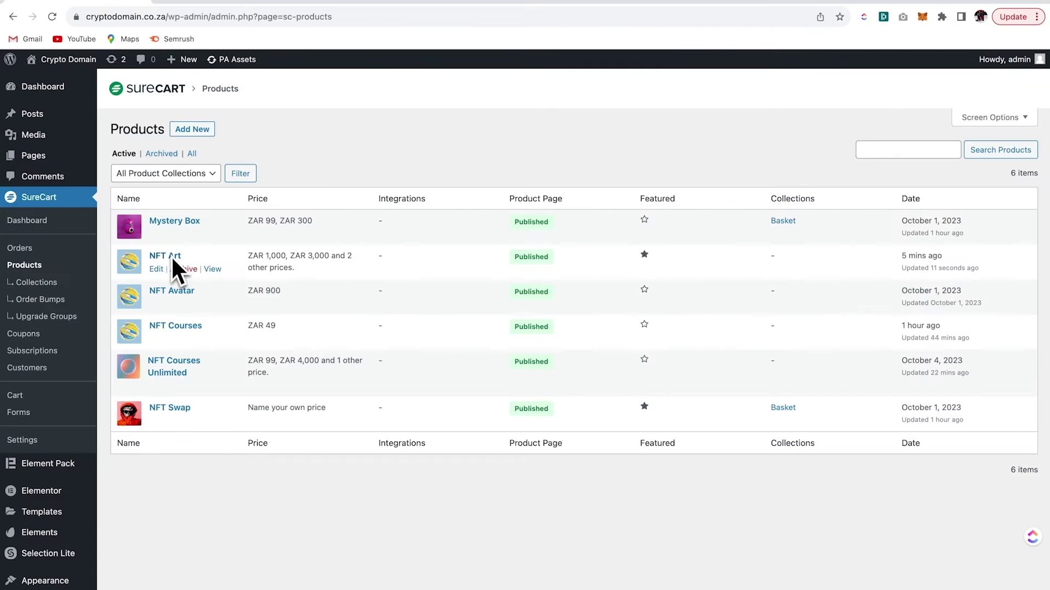
# View NFT Art on the storefront and preview its Annual Upfront, Lifetime and Installment prices
pyautogui.click(212, 269)
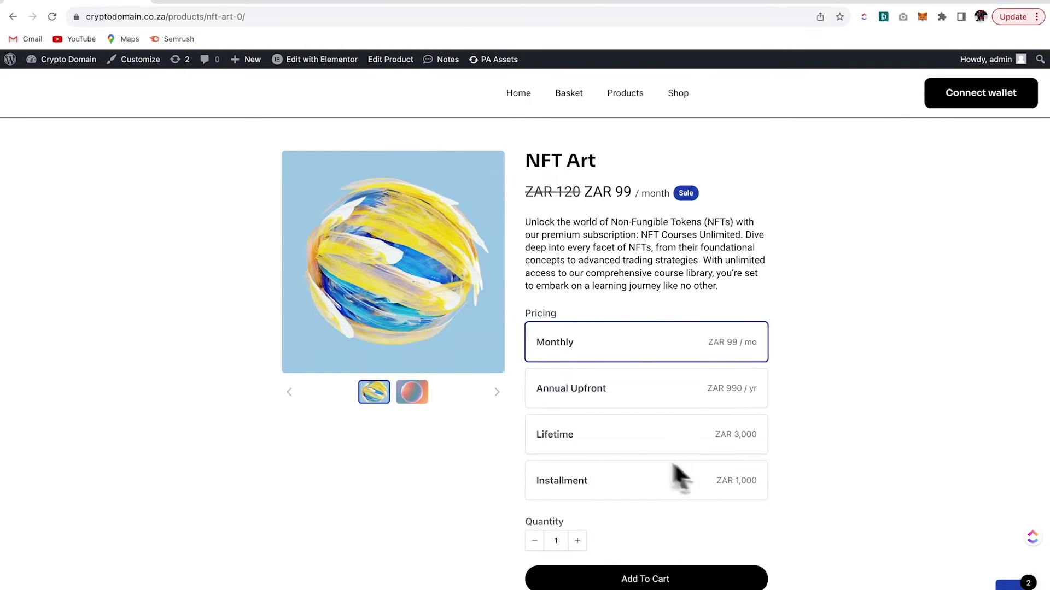
pyautogui.scroll(-2, 789, 381)
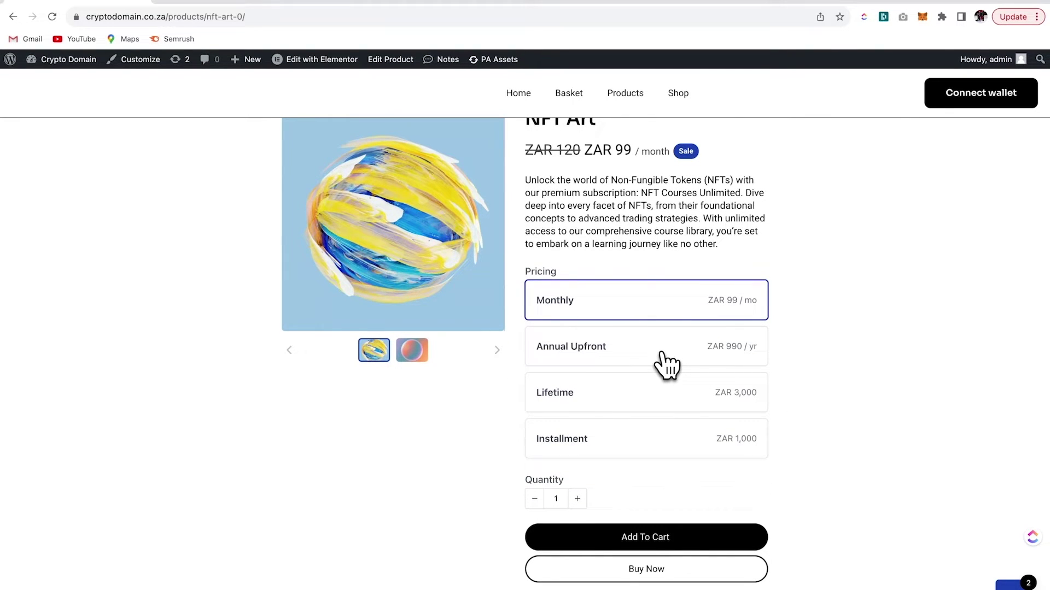
pyautogui.click(667, 365)
pyautogui.scroll(2, 664, 355)
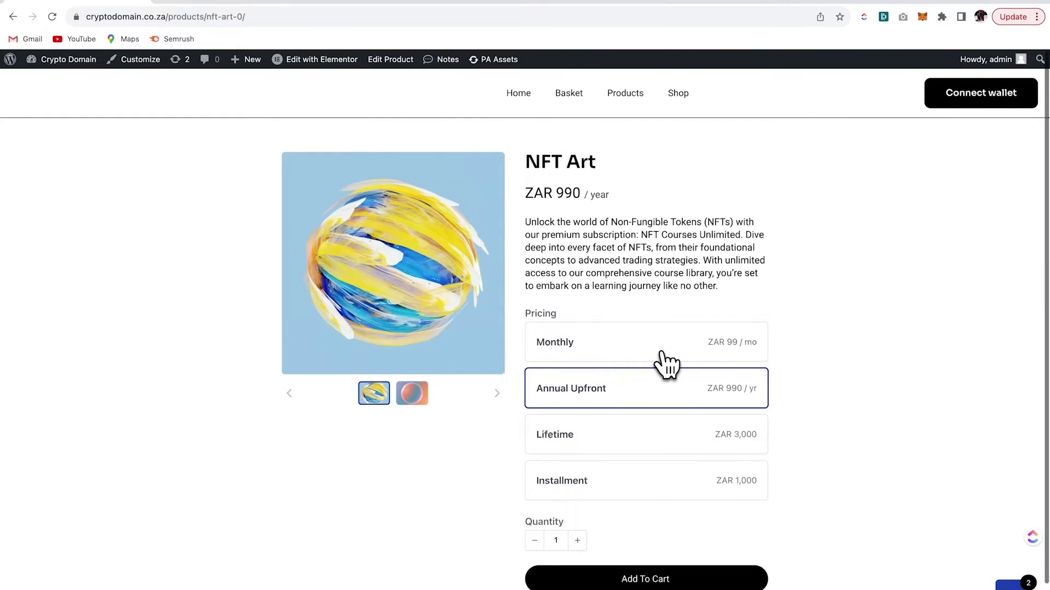
pyautogui.click(652, 438)
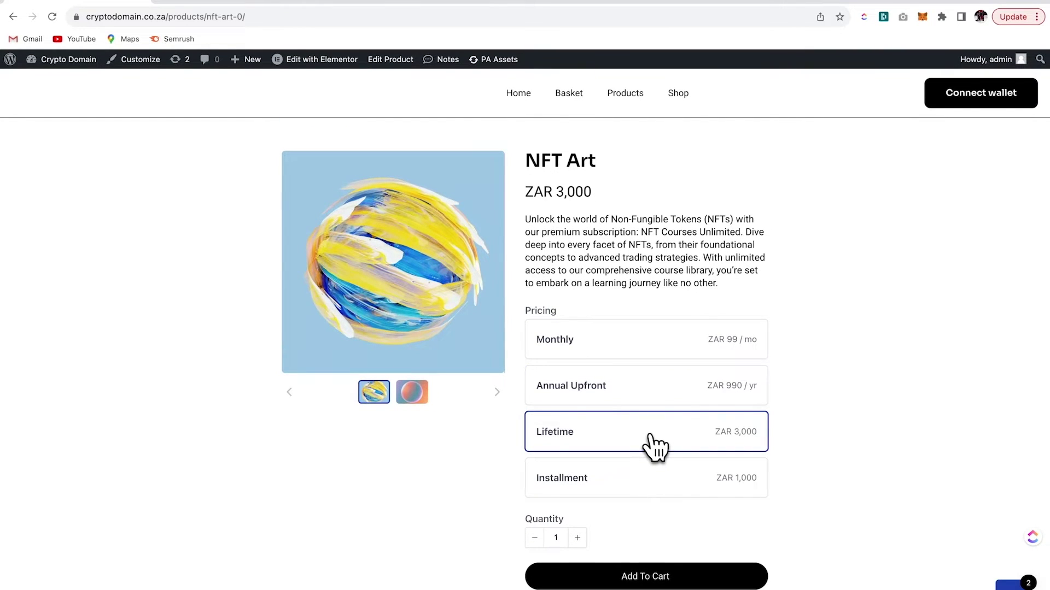
pyautogui.click(646, 477)
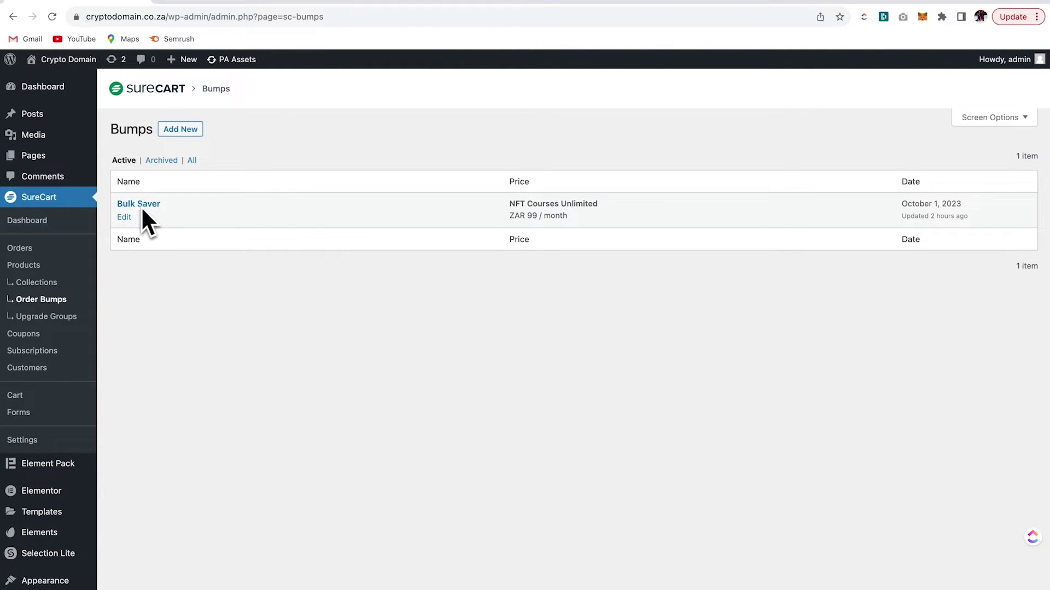
# Change the Bulk Saver bump's offered price to NFT Courses Unlimited at ZAR 99.00 per month
pyautogui.click(126, 218)
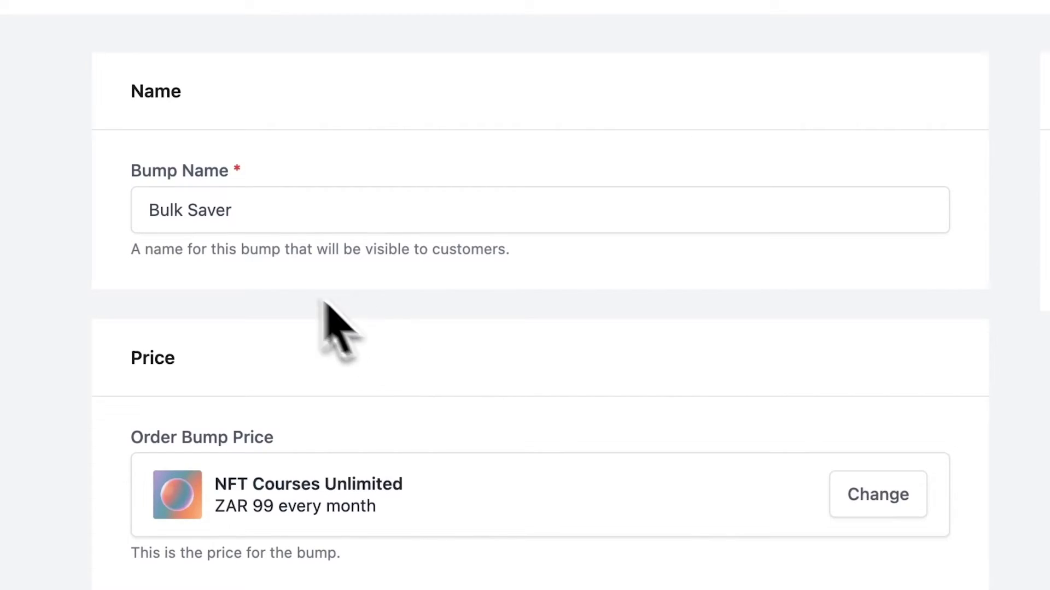
pyautogui.click(301, 213)
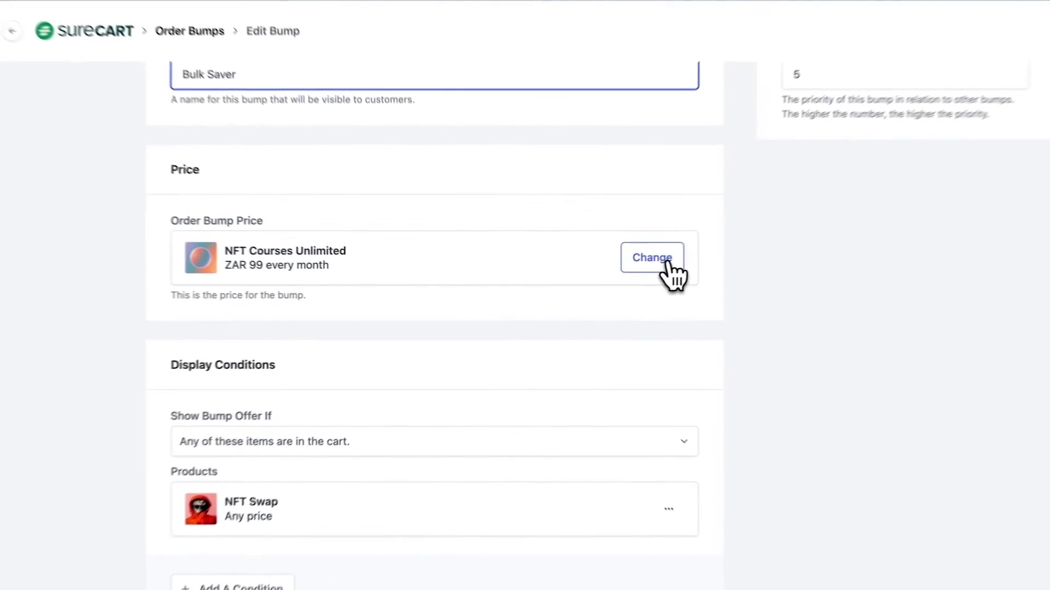
pyautogui.click(620, 270)
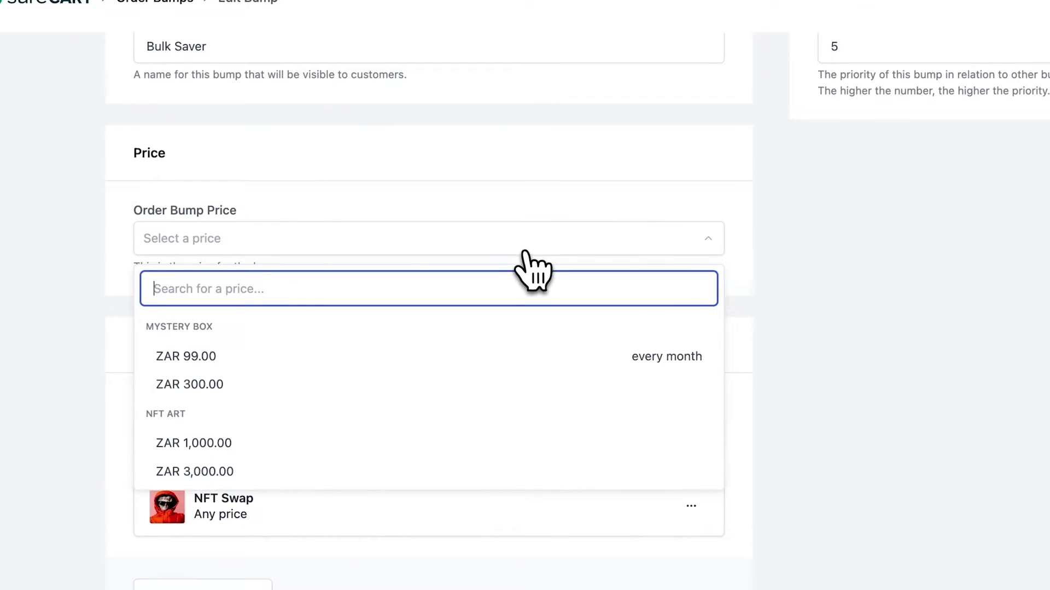
pyautogui.scroll(-8, 473, 380)
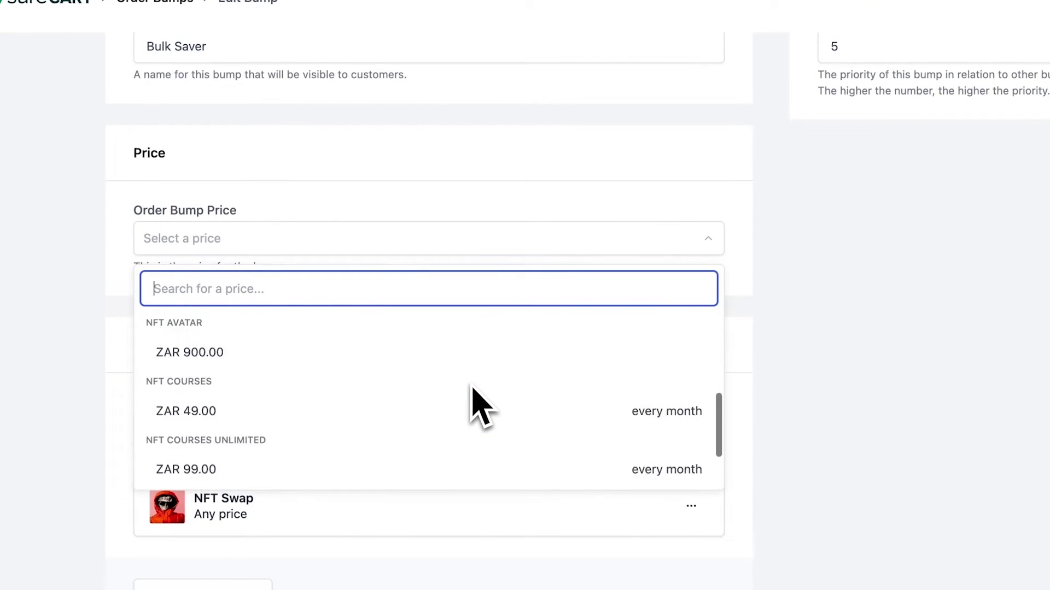
pyautogui.scroll(-1, 473, 394)
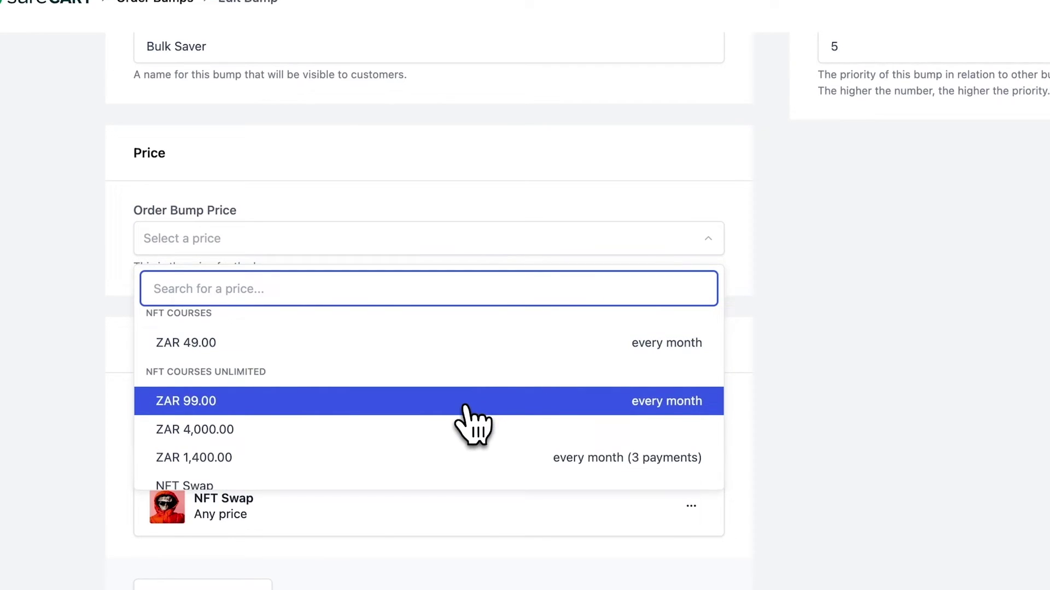
pyautogui.click(465, 407)
pyautogui.scroll(-3, 530, 273)
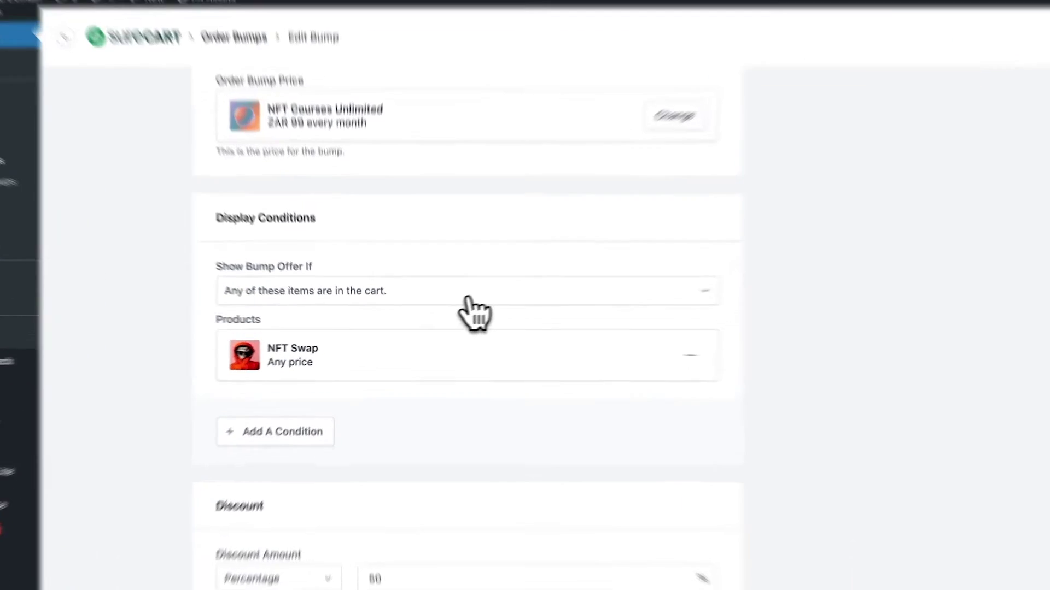
# Deselect the 'Any of these items' show rule and close the Add A Condition dialog unused
pyautogui.click(445, 305)
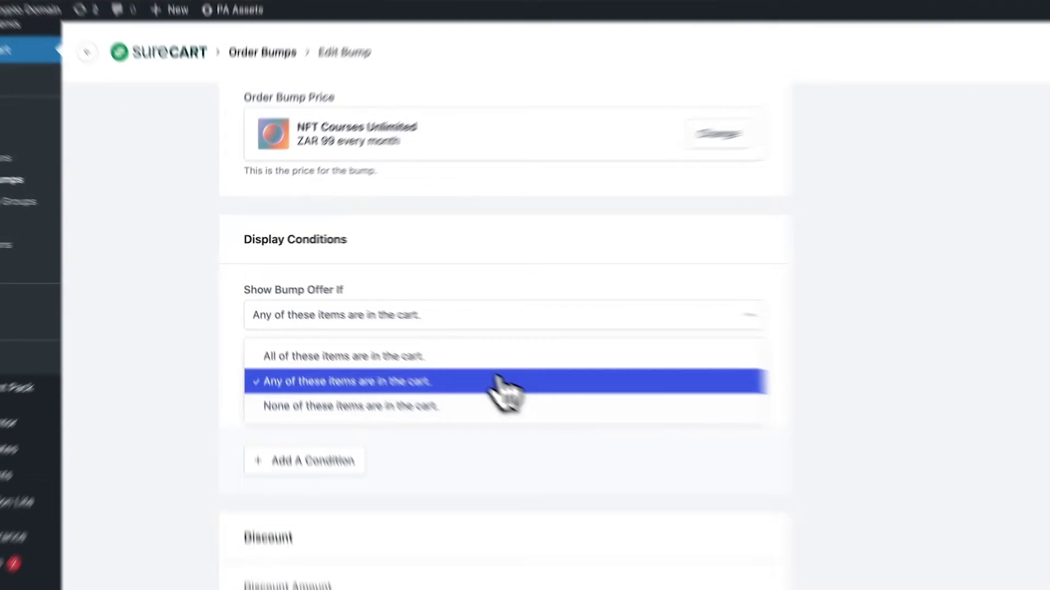
pyautogui.click(443, 352)
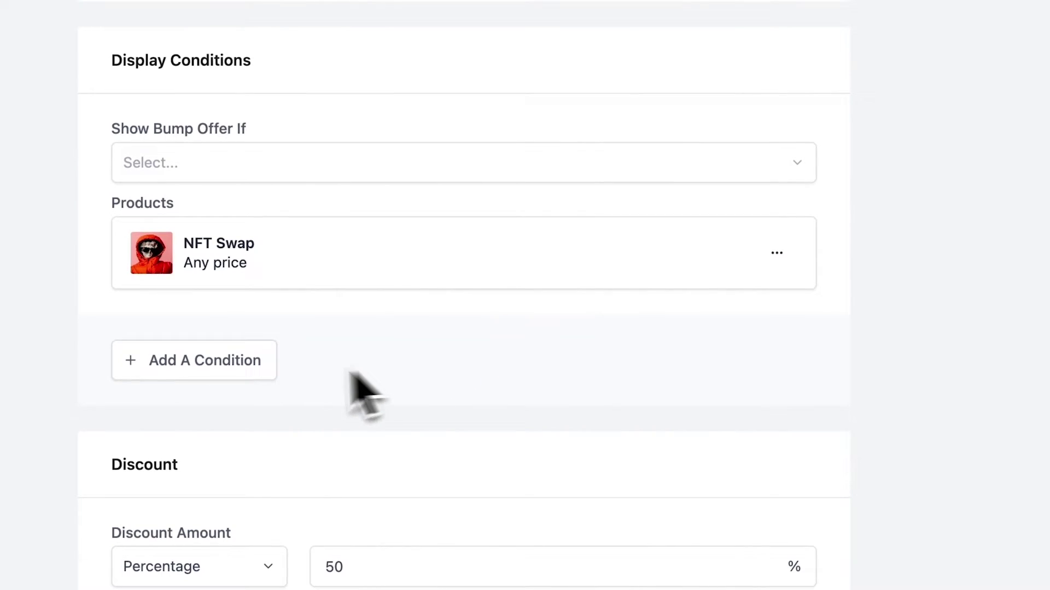
pyautogui.click(257, 347)
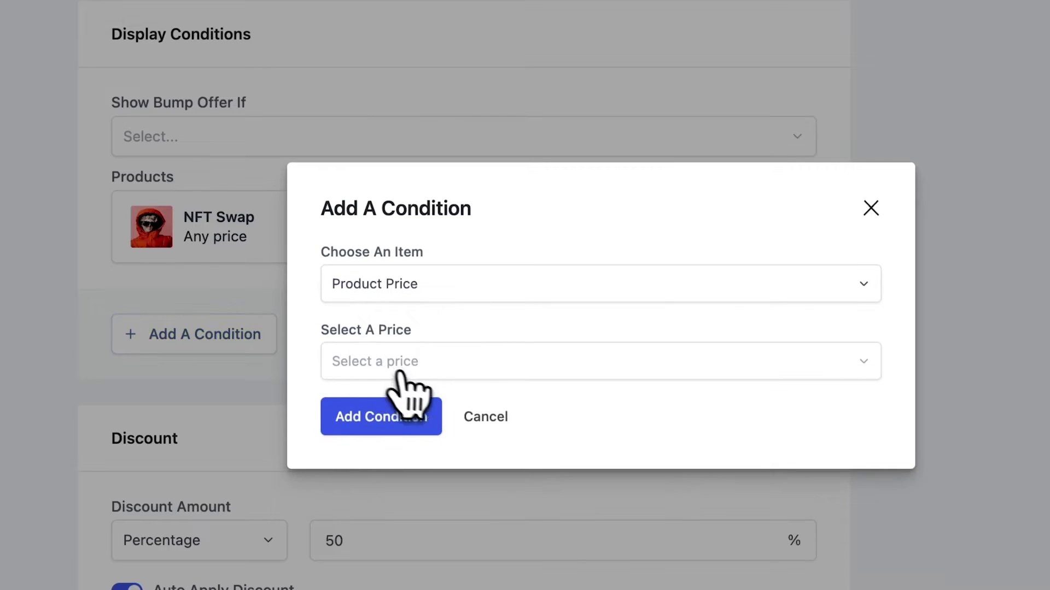
pyautogui.click(500, 292)
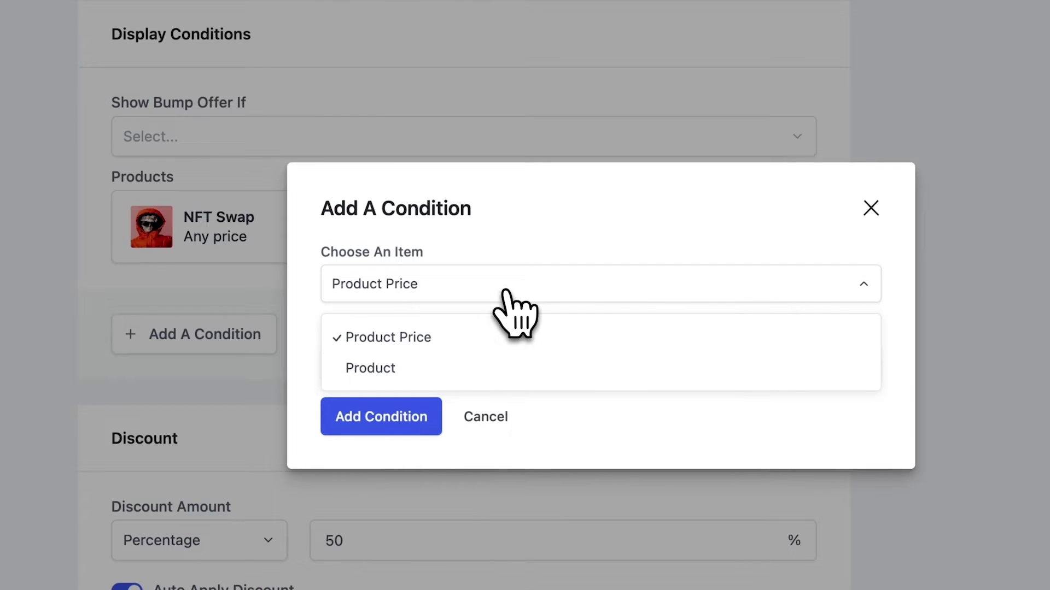
pyautogui.click(522, 276)
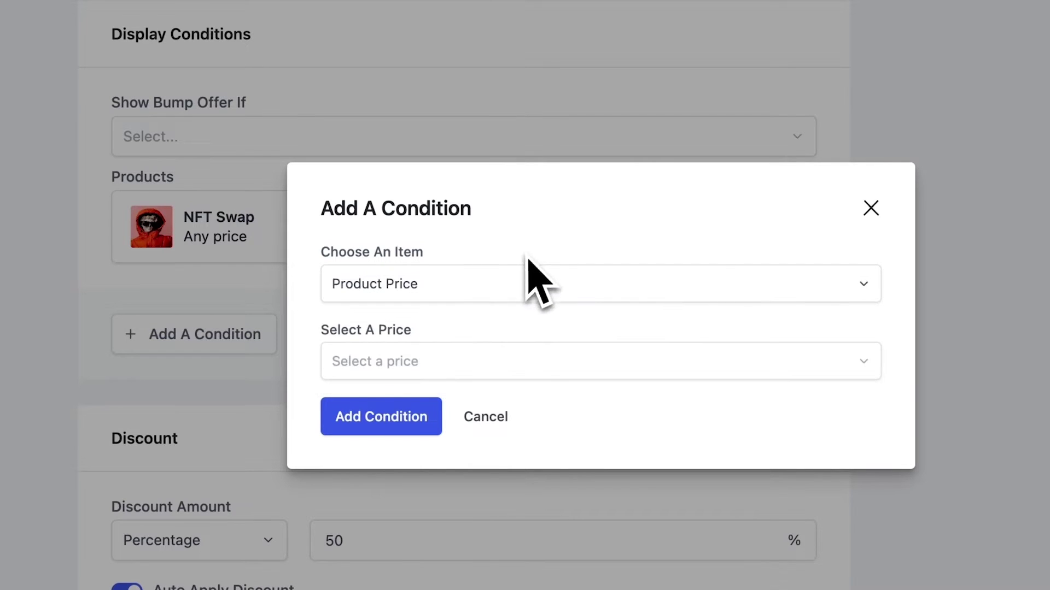
pyautogui.click(483, 361)
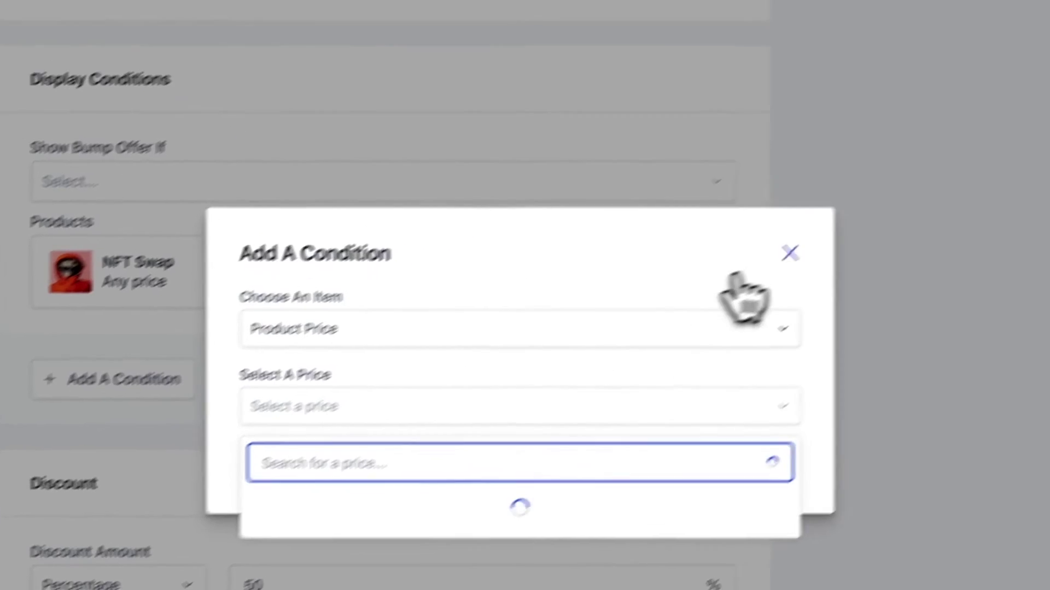
pyautogui.click(732, 291)
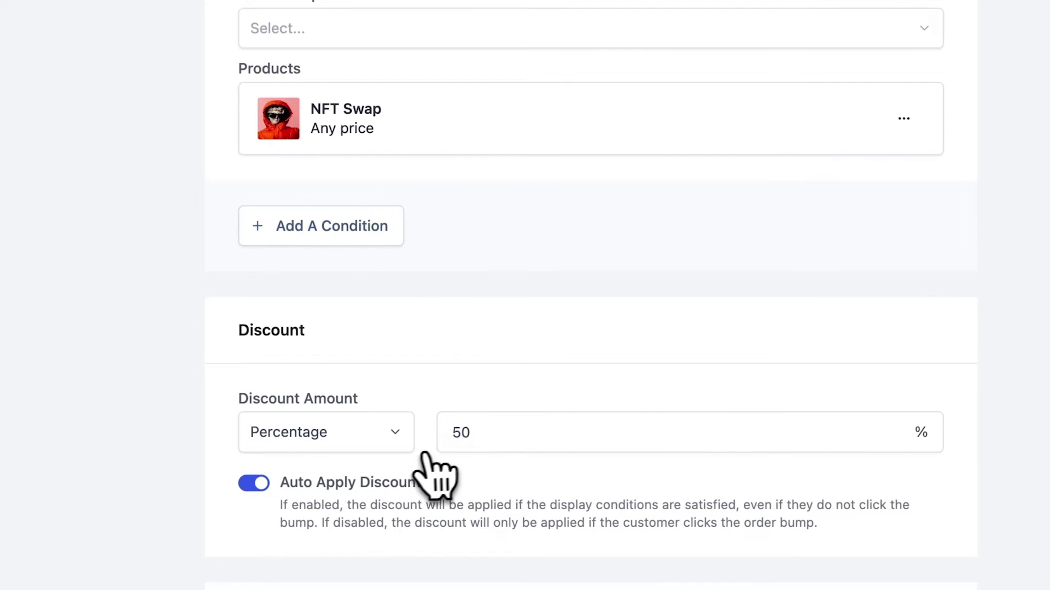
# Check the bump's Percentage discount of 50, its description and the call-to-action field
pyautogui.click(403, 442)
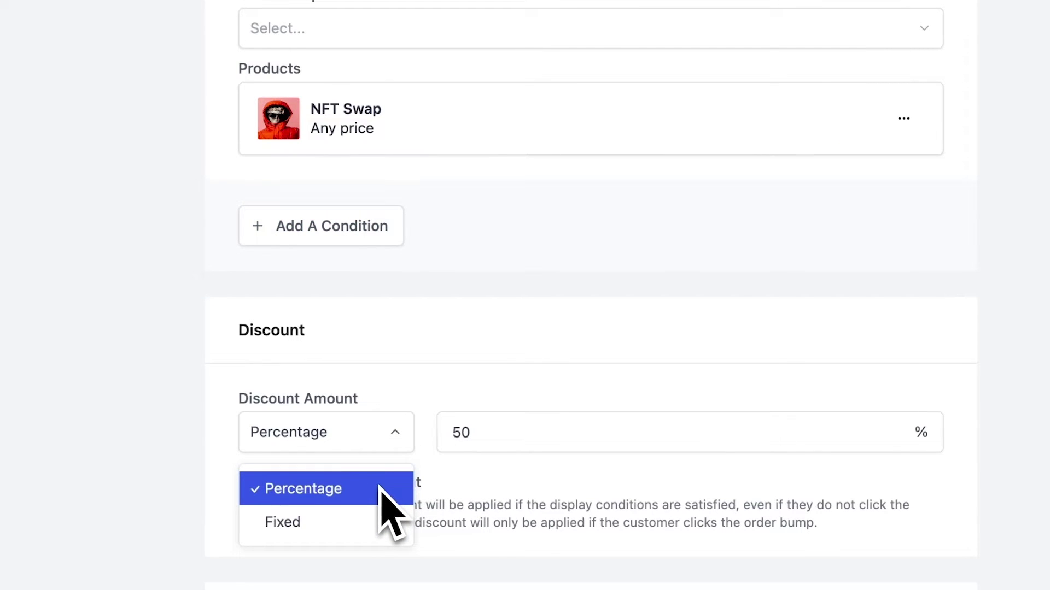
pyautogui.click(519, 434)
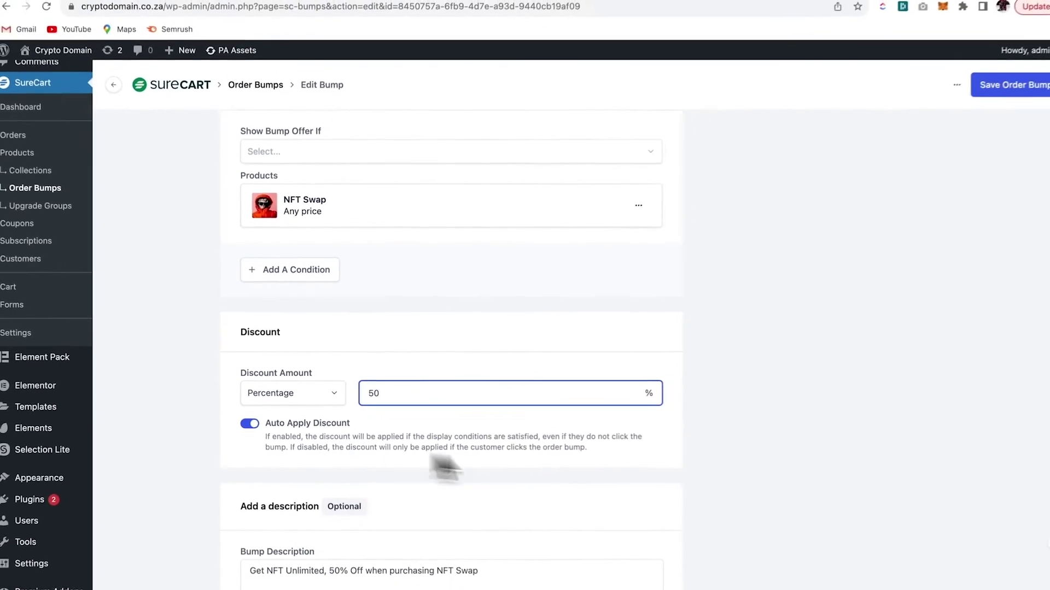
pyautogui.scroll(-4, 664, 473)
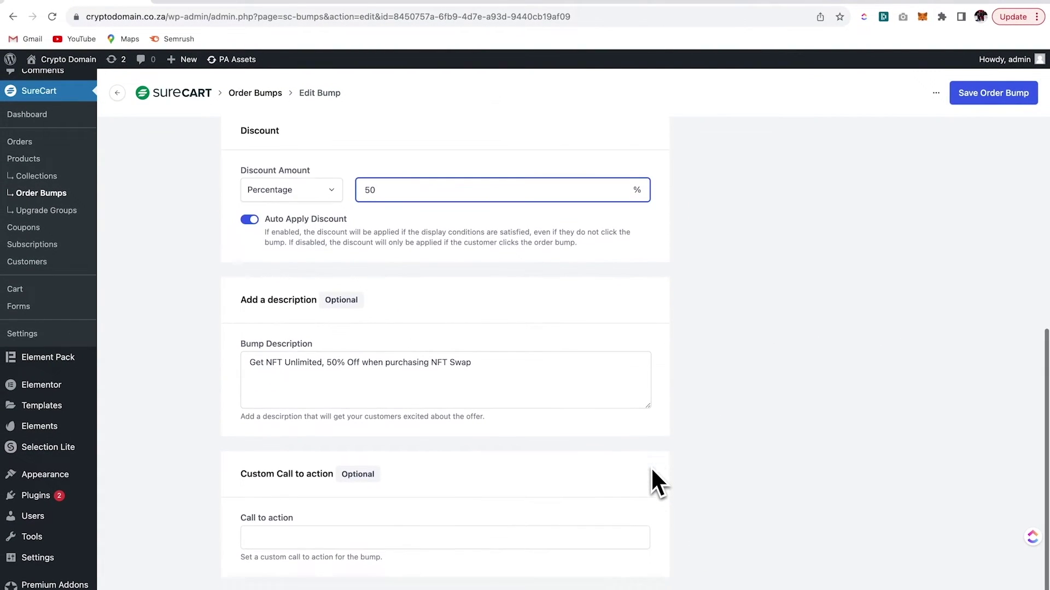
pyautogui.click(485, 369)
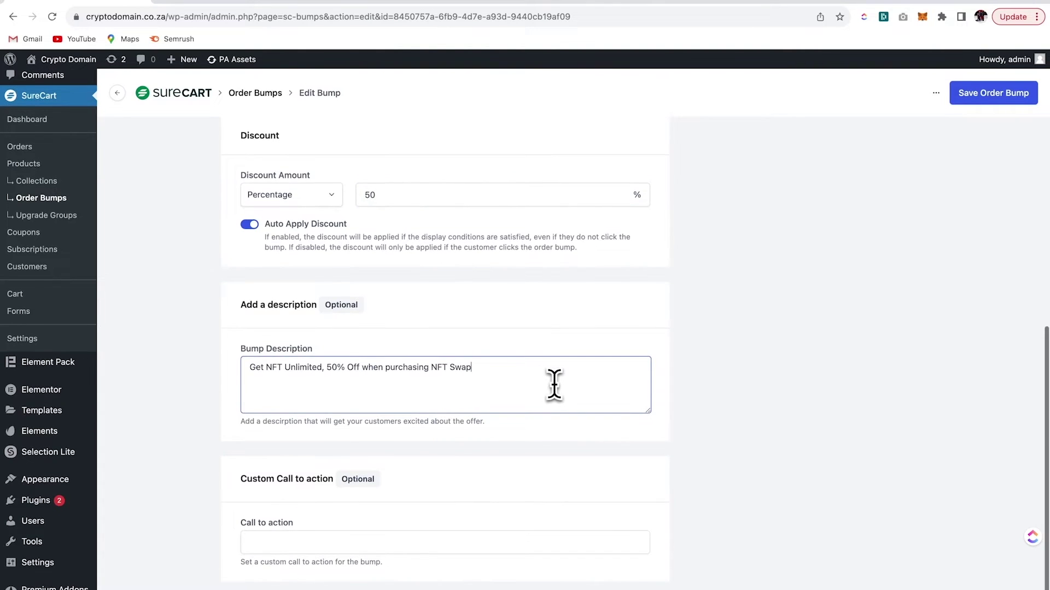
pyautogui.scroll(-1, 543, 383)
pyautogui.click(539, 526)
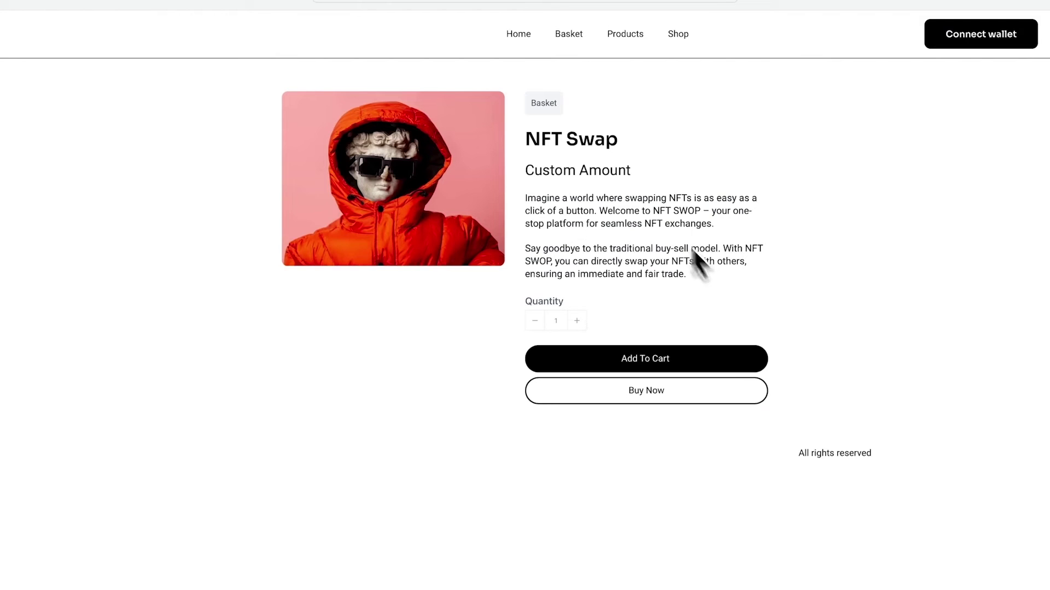
# Add NFT Swap at ZAR 400 to the cart and tick the Bulk Saver offer at checkout
pyautogui.click(656, 360)
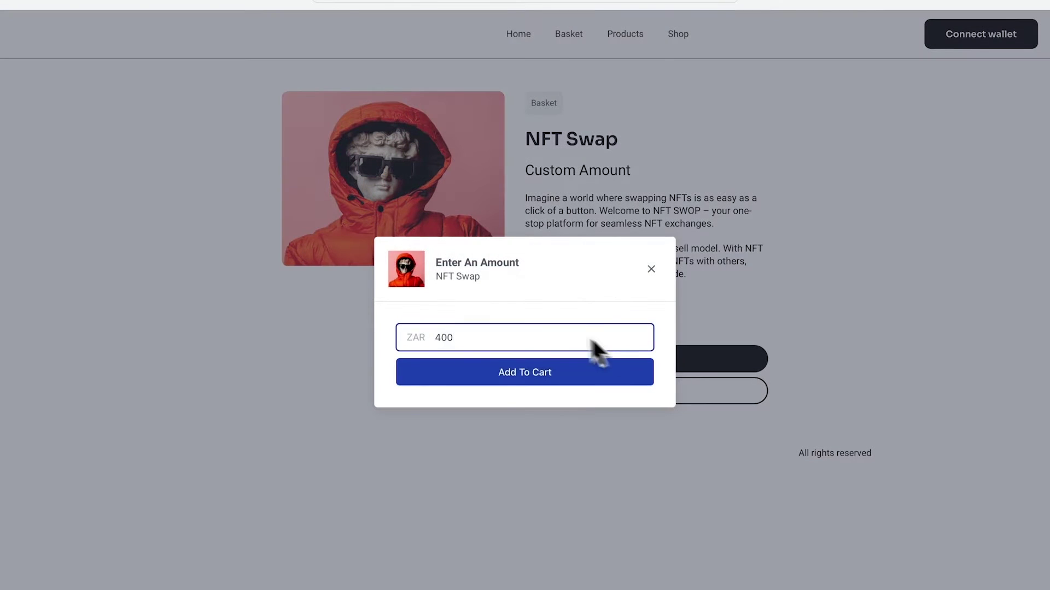
pyautogui.click(542, 374)
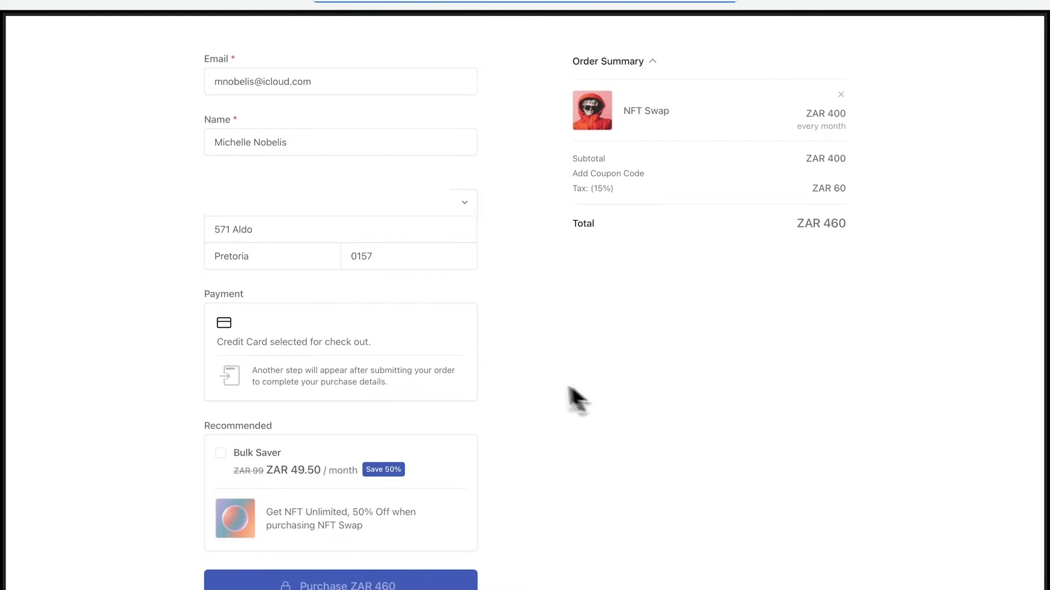
pyautogui.scroll(-2, 508, 361)
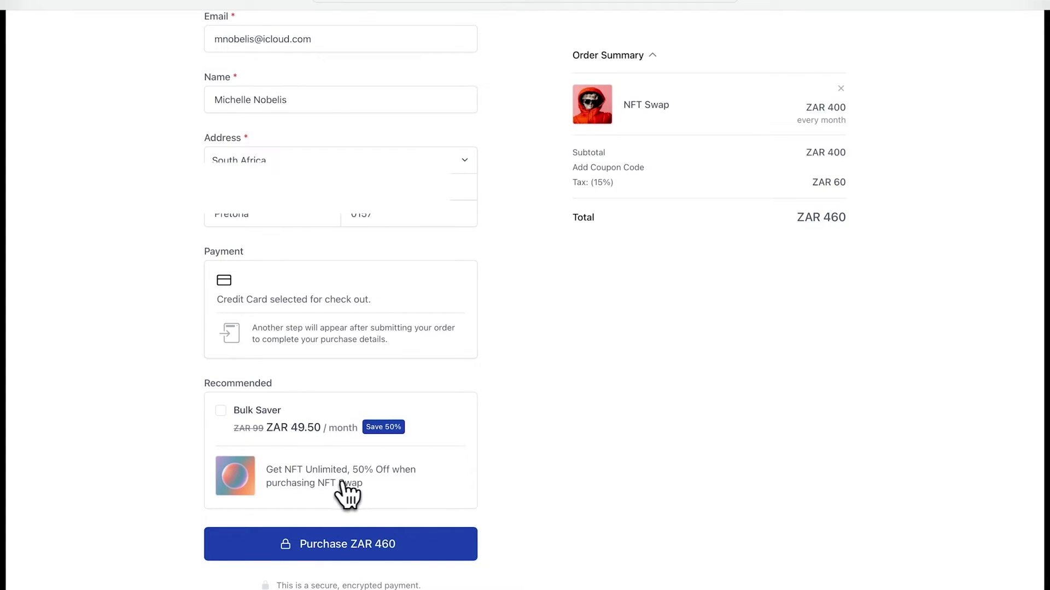
pyautogui.click(239, 415)
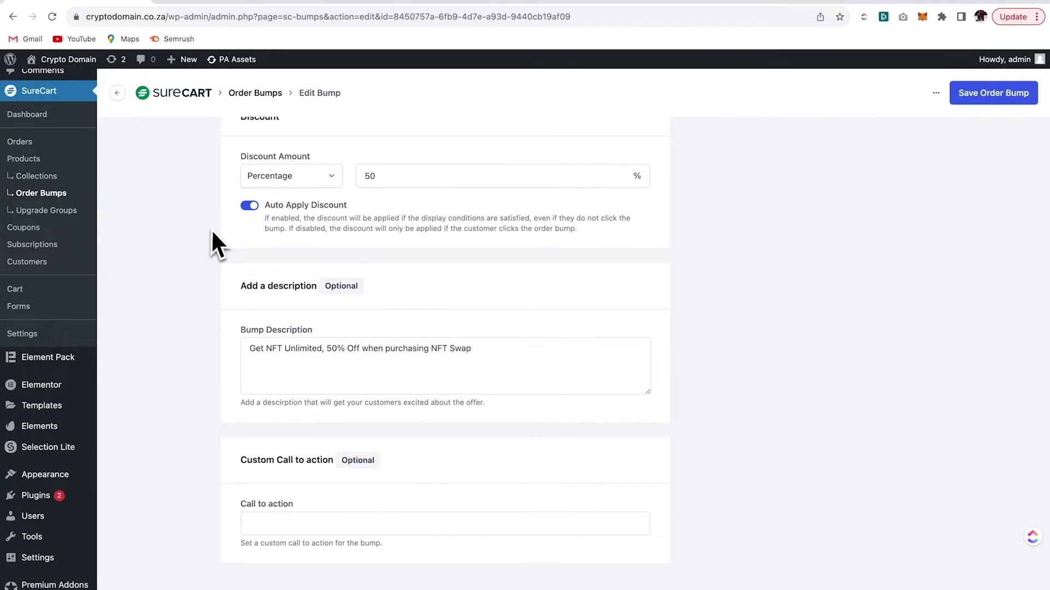
# Open the Nft Courses upgrade group, add a product row, and open its product dropdown
pyautogui.click(68, 212)
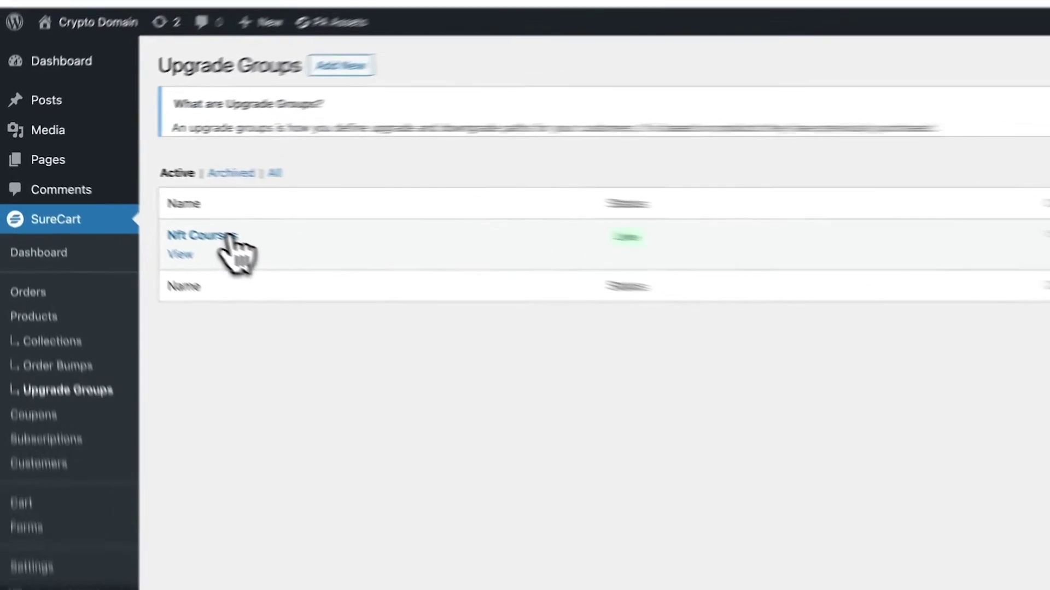
pyautogui.click(161, 209)
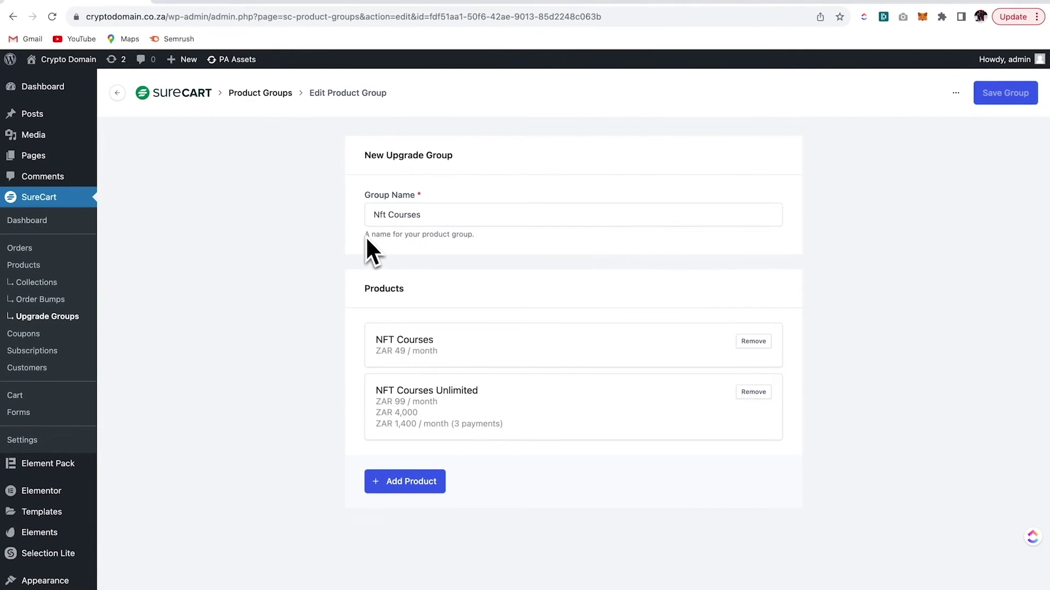
pyautogui.scroll(-1, 694, 291)
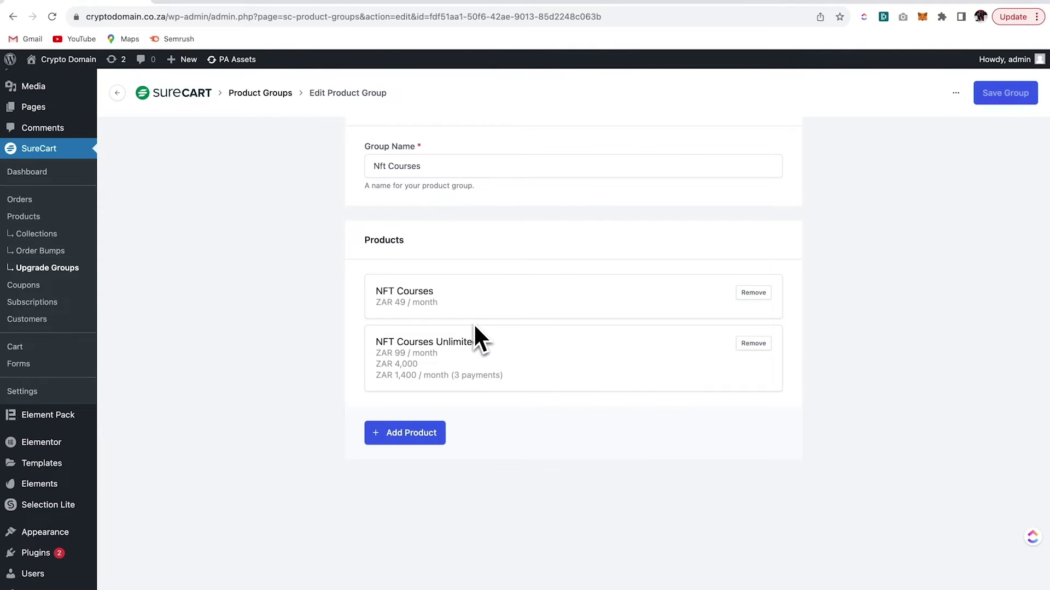
pyautogui.click(432, 437)
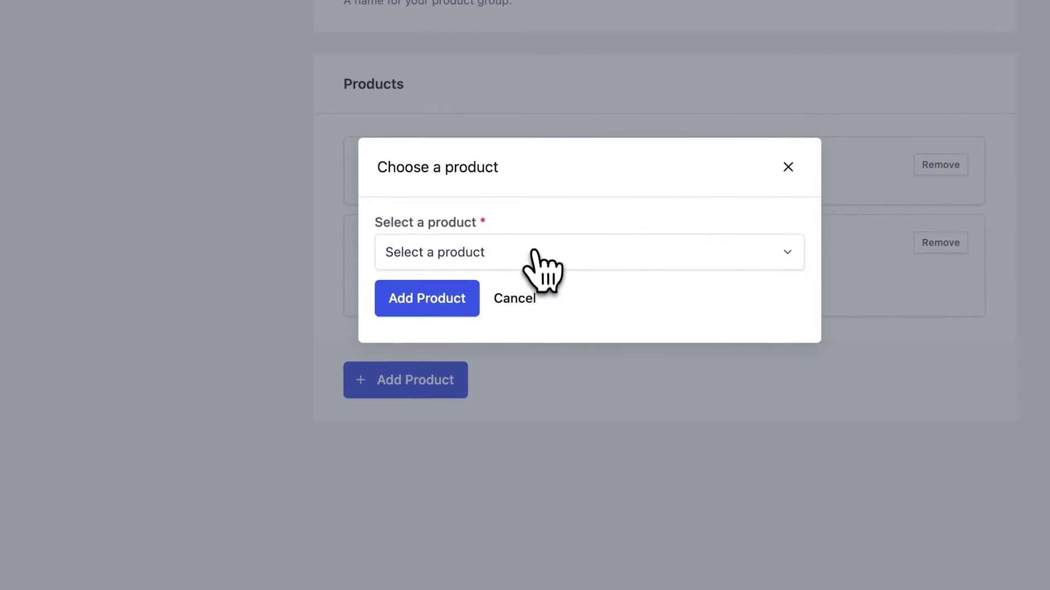
pyautogui.click(533, 251)
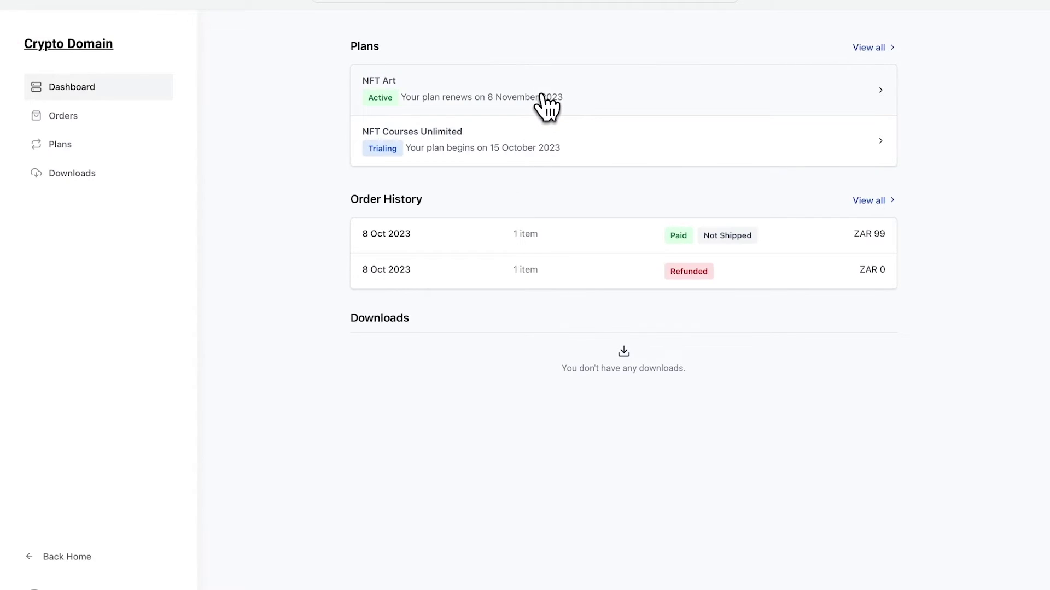
# Pick the ZAR 149 monthly option for NFT Art, view the summary, then open Billing
pyautogui.click(543, 101)
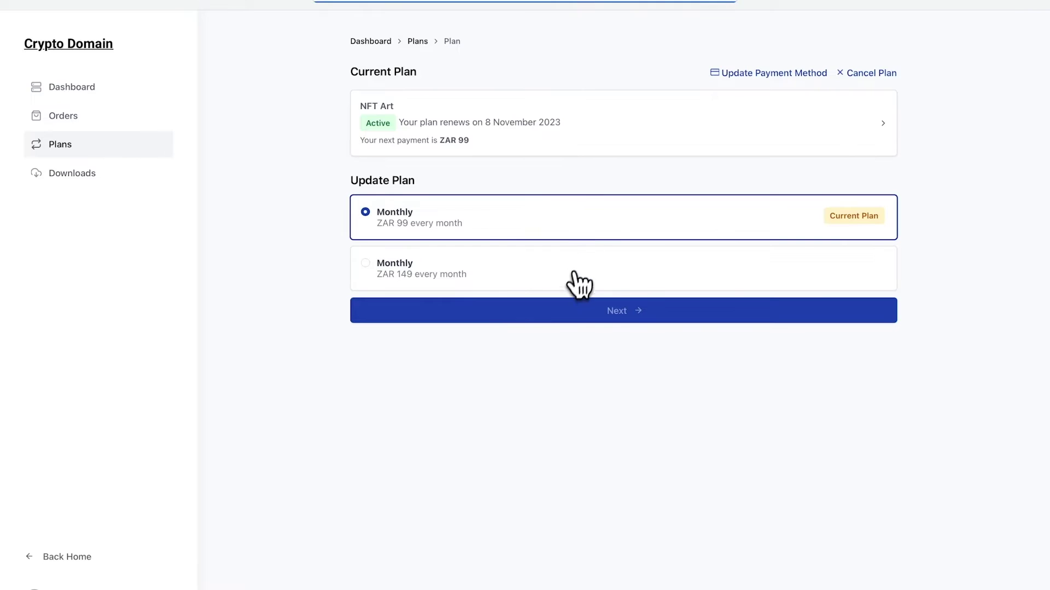
pyautogui.click(553, 287)
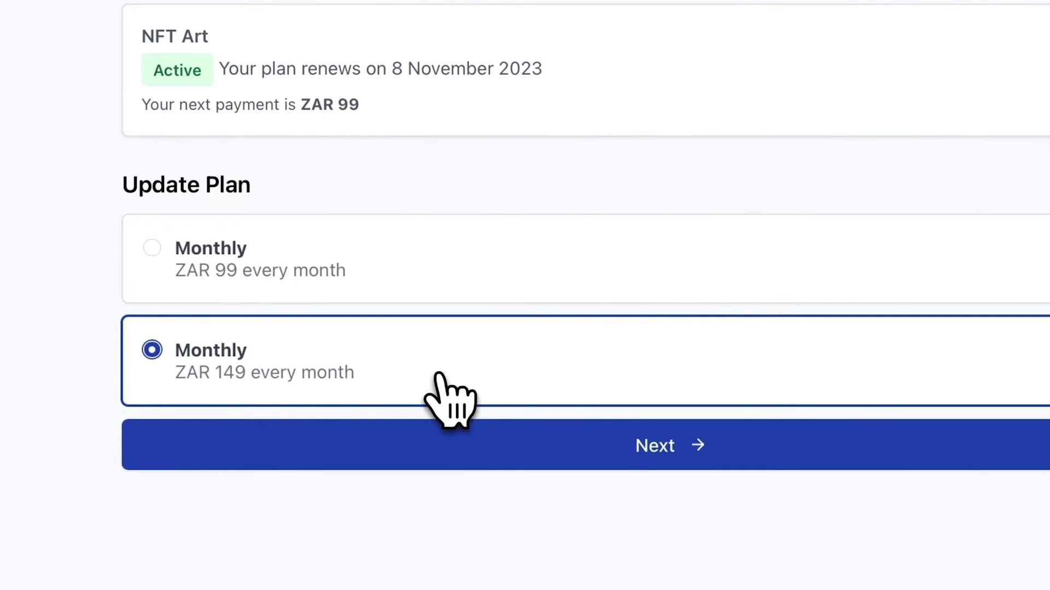
pyautogui.click(645, 460)
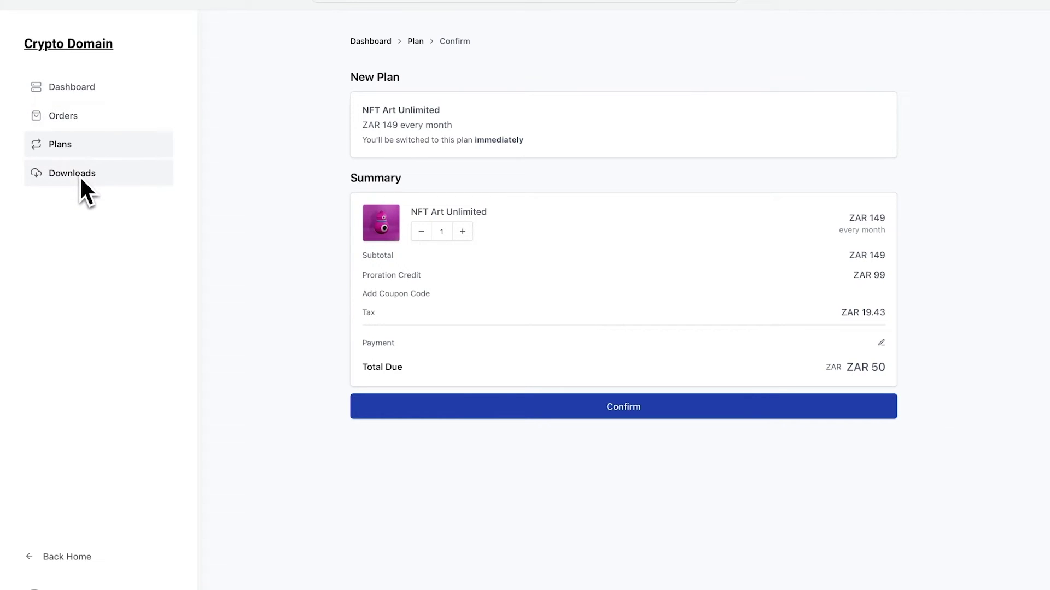
pyautogui.click(135, 589)
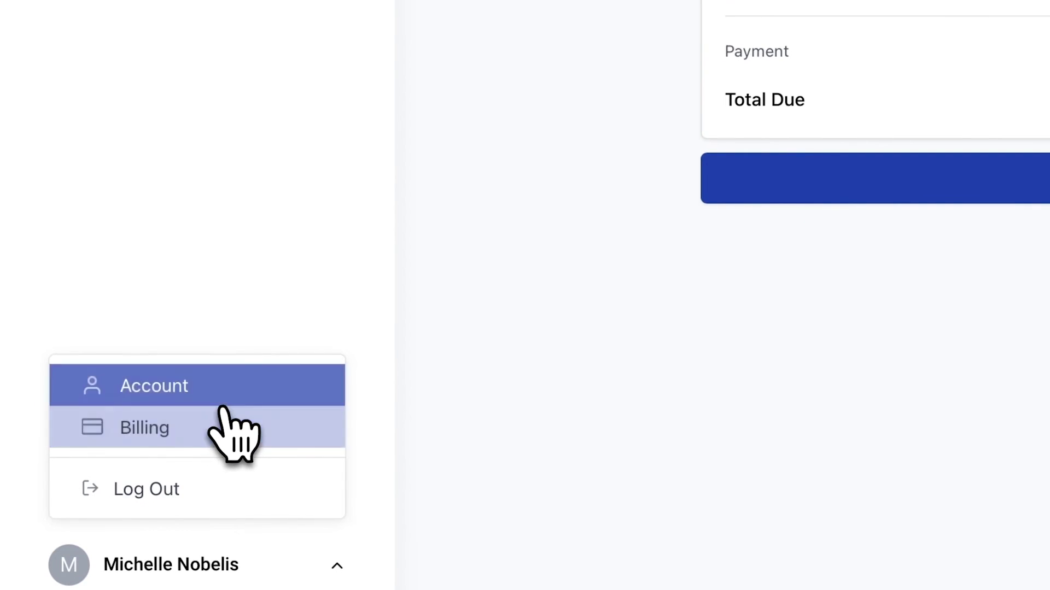
pyautogui.click(221, 424)
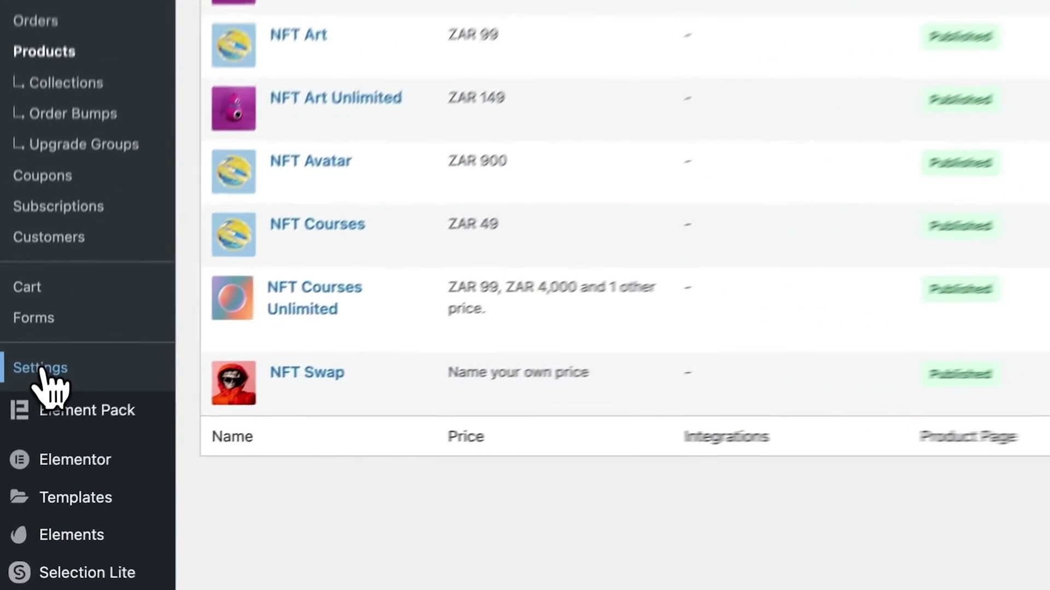
# Go to Settings > Subscriptions > Subscription Saver and open the Too expensive answer's menu
pyautogui.click(48, 358)
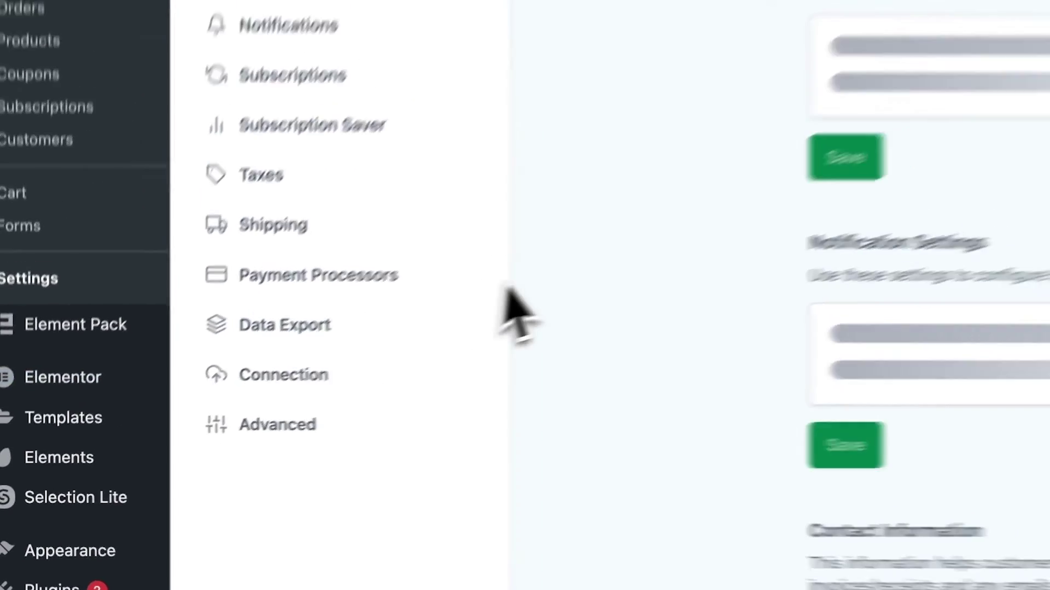
pyautogui.click(284, 75)
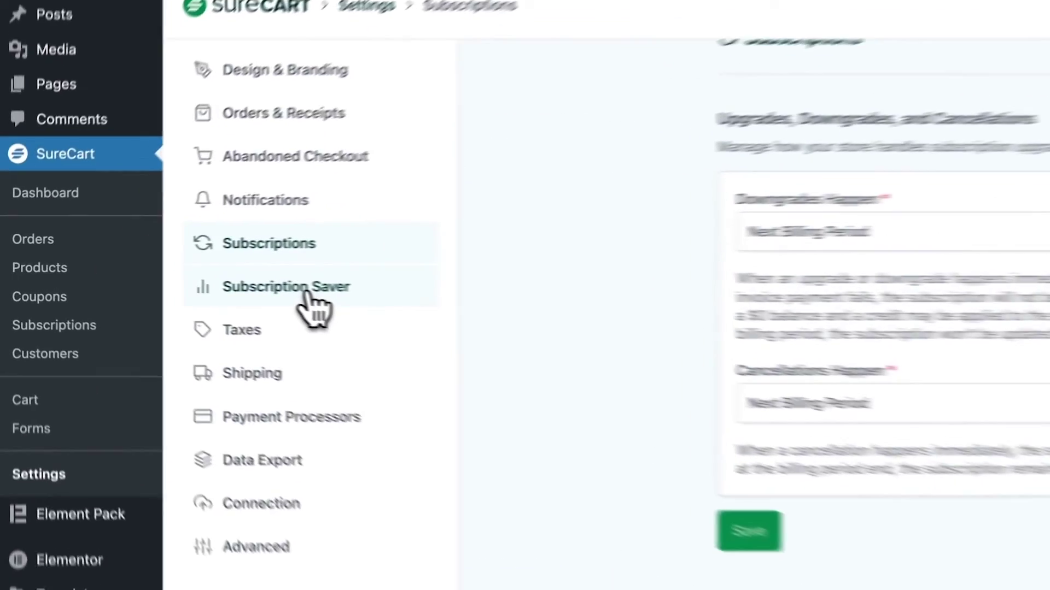
pyautogui.click(307, 292)
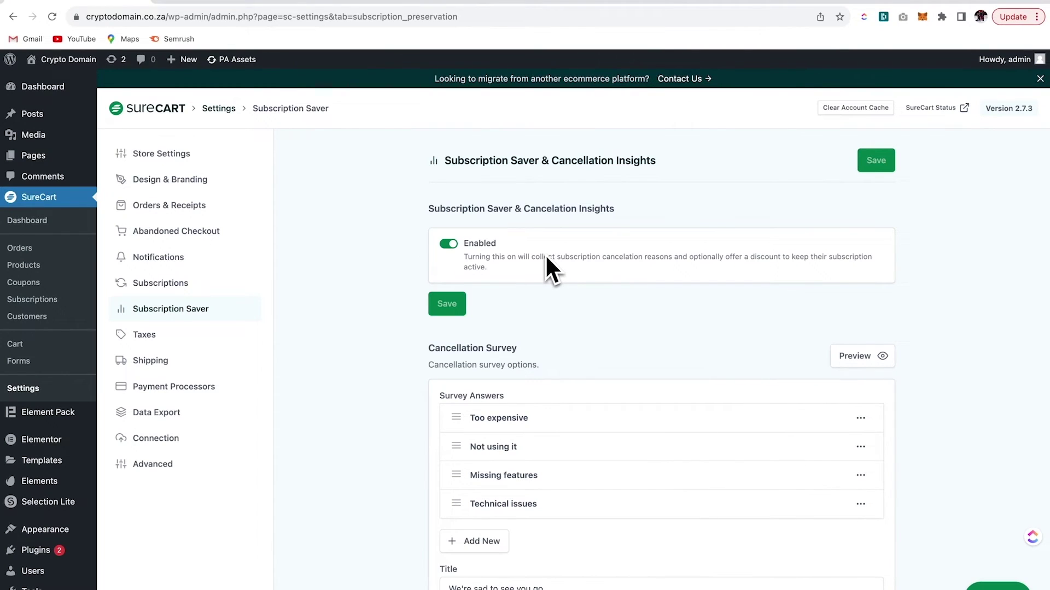
pyautogui.scroll(-3, 556, 254)
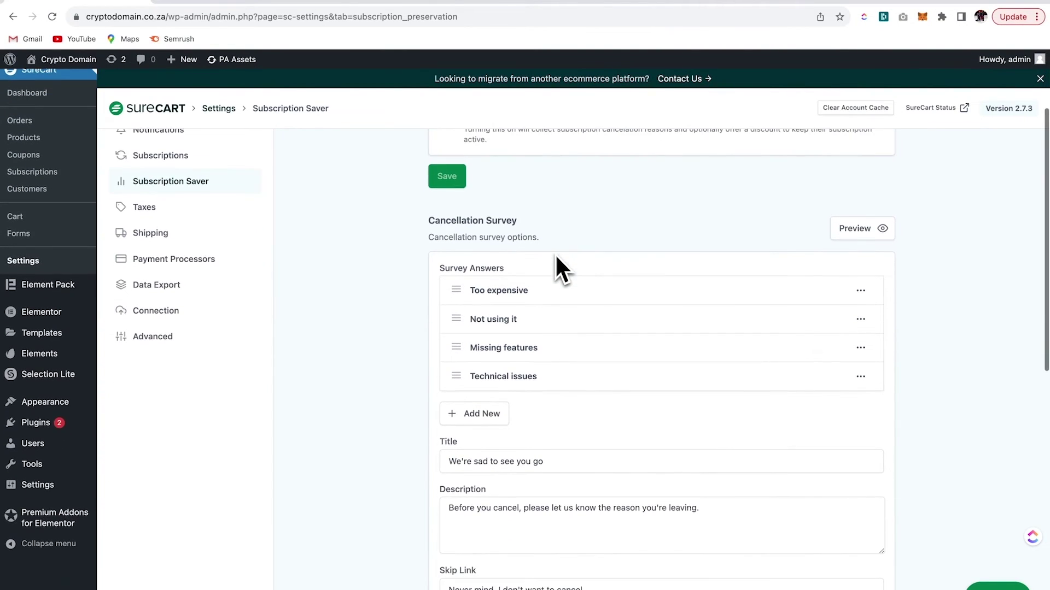
pyautogui.scroll(-1, 711, 257)
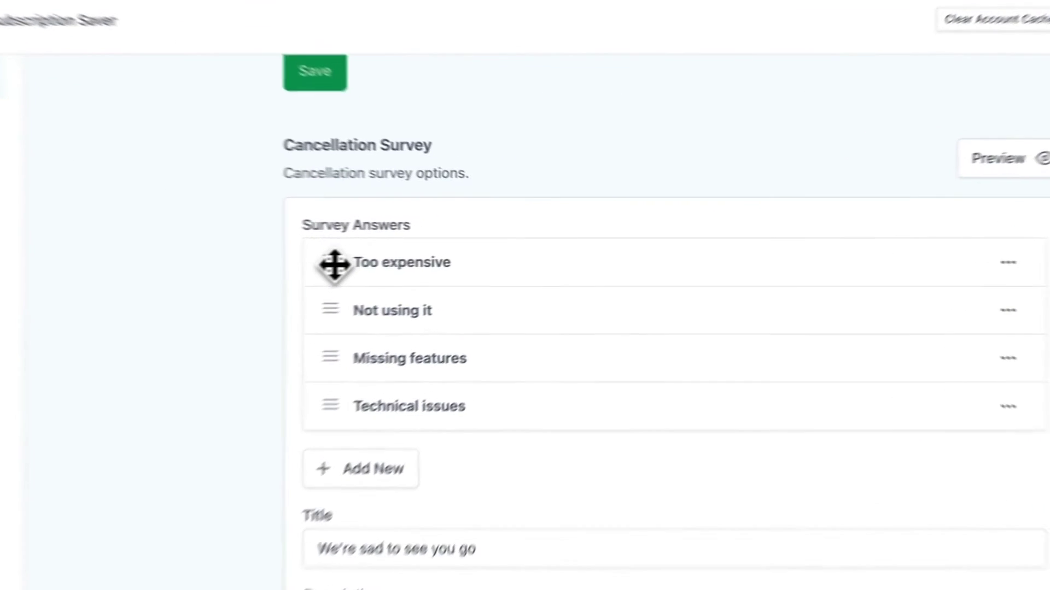
pyautogui.moveTo(334, 265)
pyautogui.mouseDown()
pyautogui.moveTo(336, 324)
pyautogui.moveTo(333, 252)
pyautogui.moveTo(334, 265)
pyautogui.mouseUp()
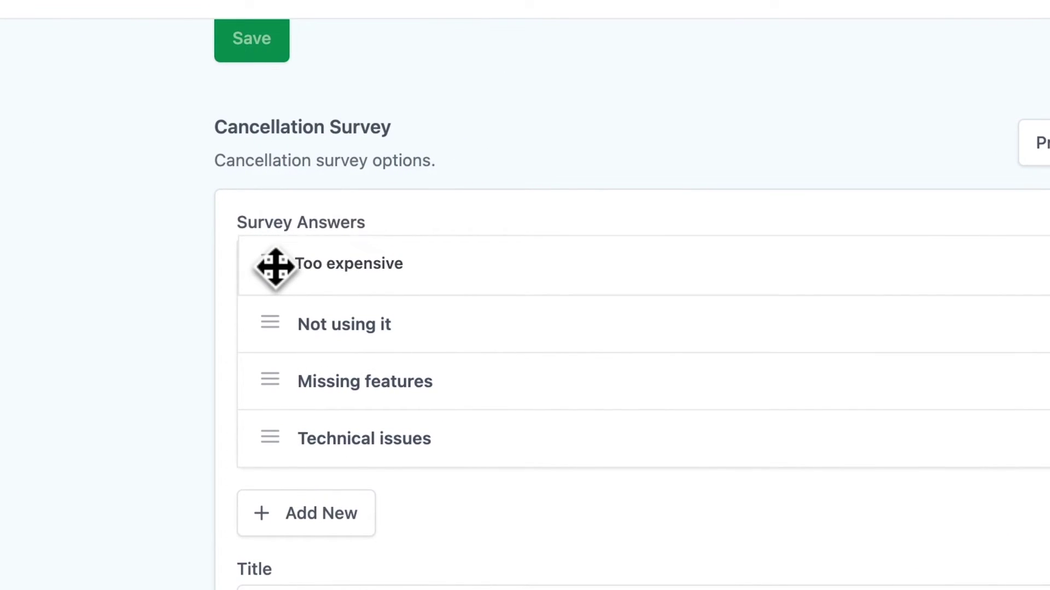
pyautogui.click(680, 180)
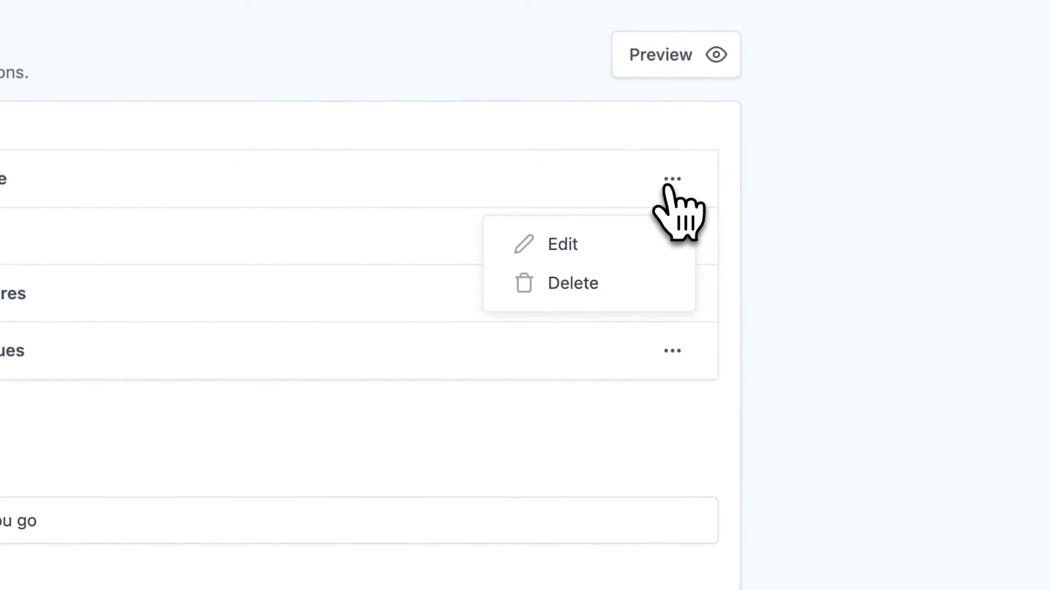
# Edit the Too expensive cancellation reason so it offers a discount, and save it
pyautogui.click(842, 265)
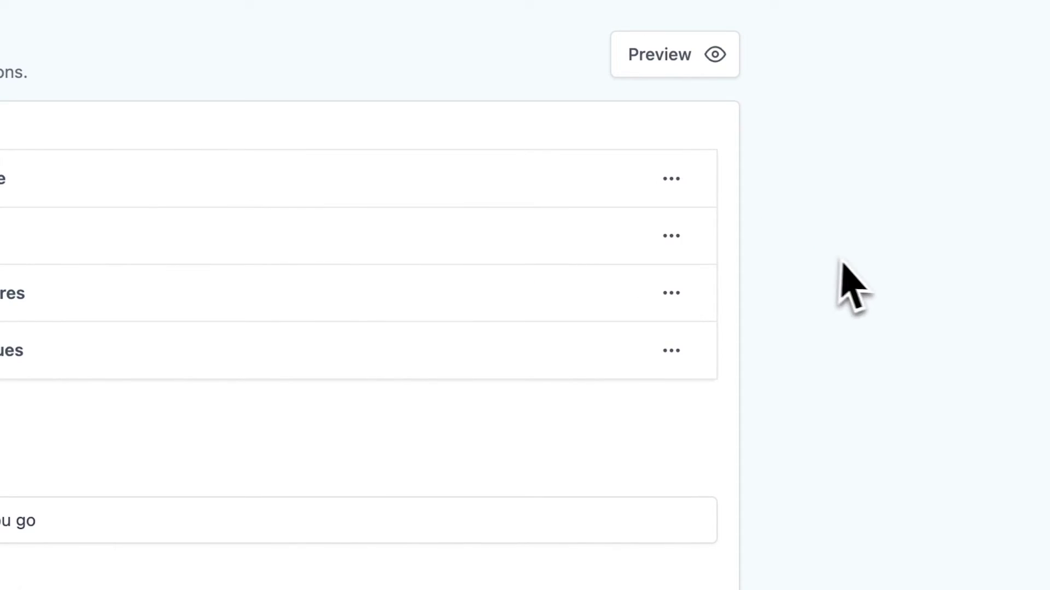
pyautogui.click(3, 432)
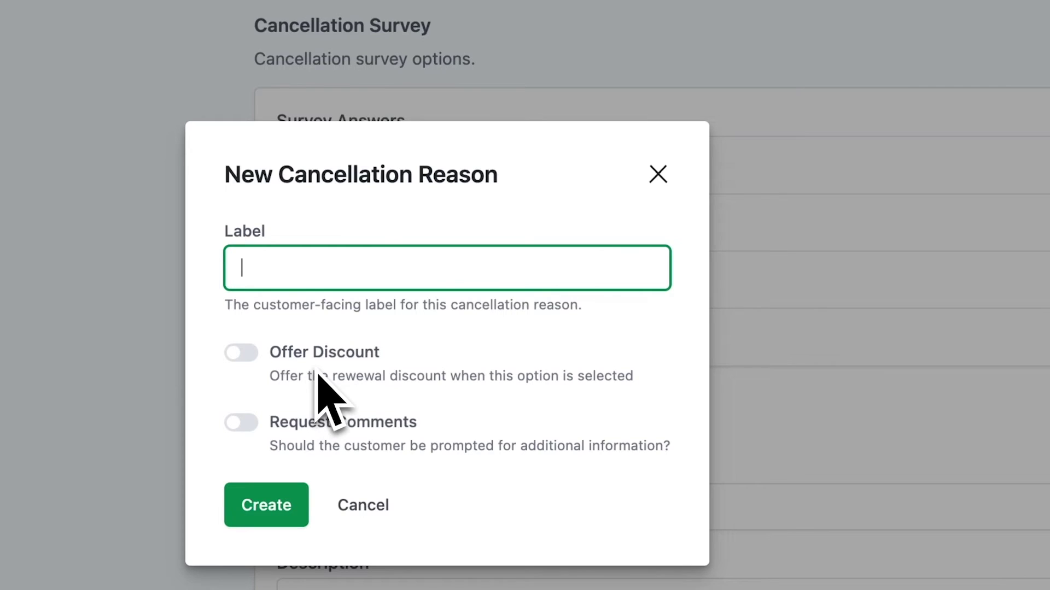
pyautogui.click(662, 176)
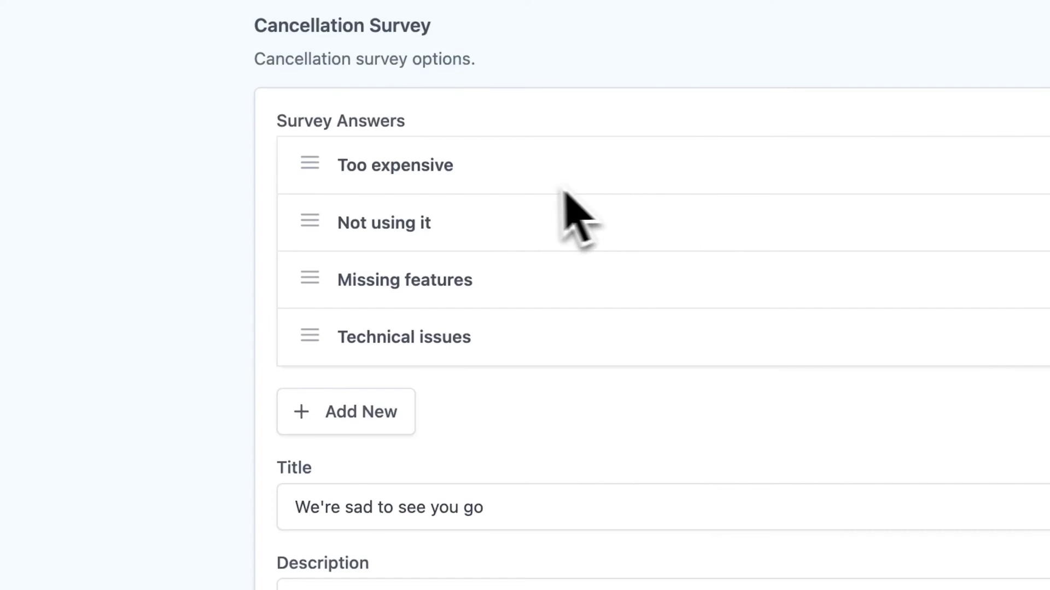
pyautogui.click(831, 257)
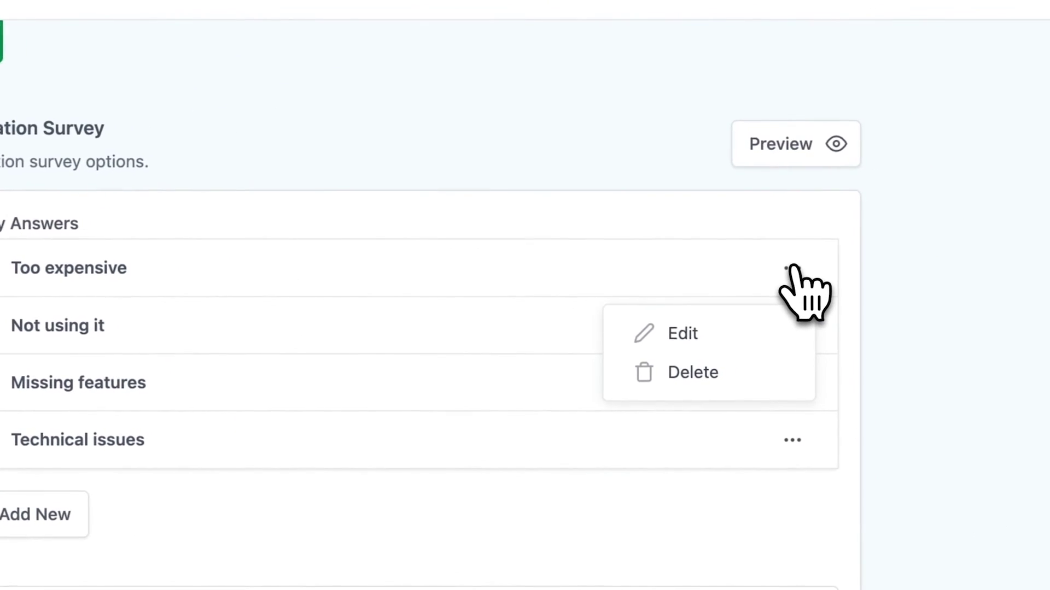
pyautogui.click(711, 331)
pyautogui.click(386, 383)
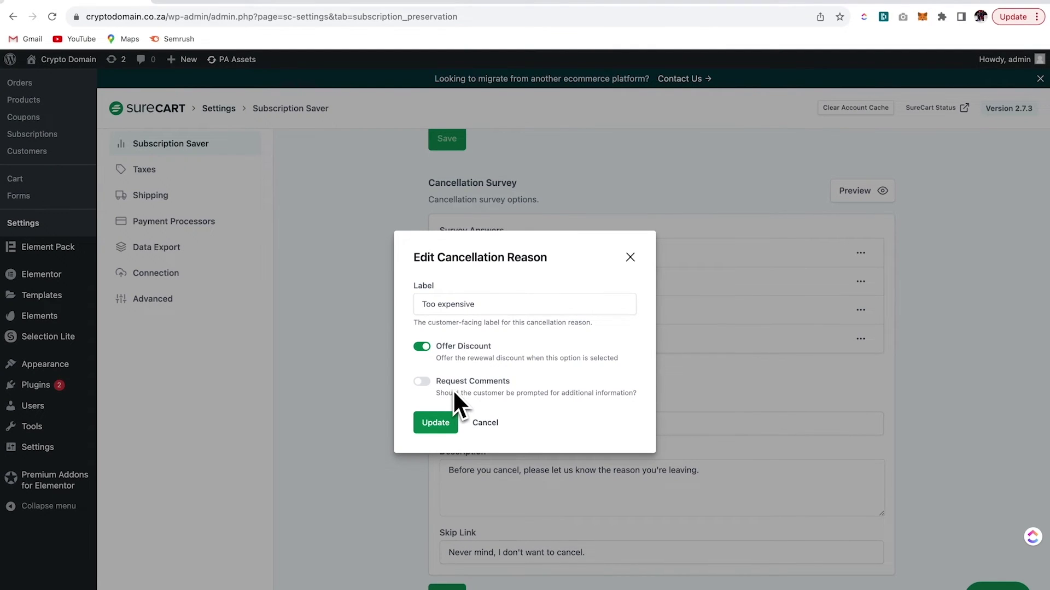
pyautogui.click(452, 422)
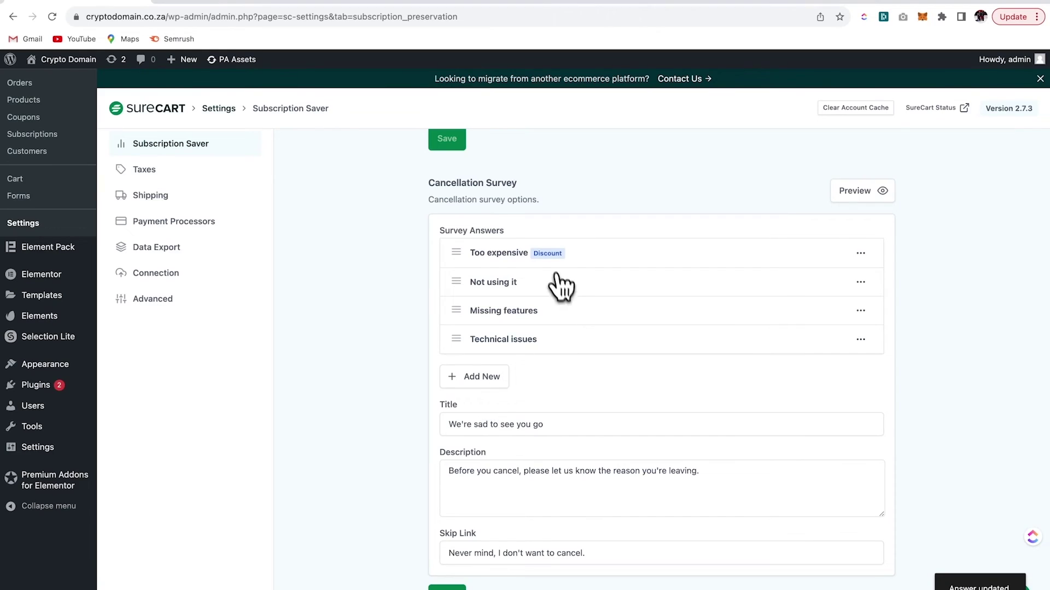
# Set the renewal discount duration to Repeating for 3 months and enter 15
pyautogui.scroll(-3, 609, 259)
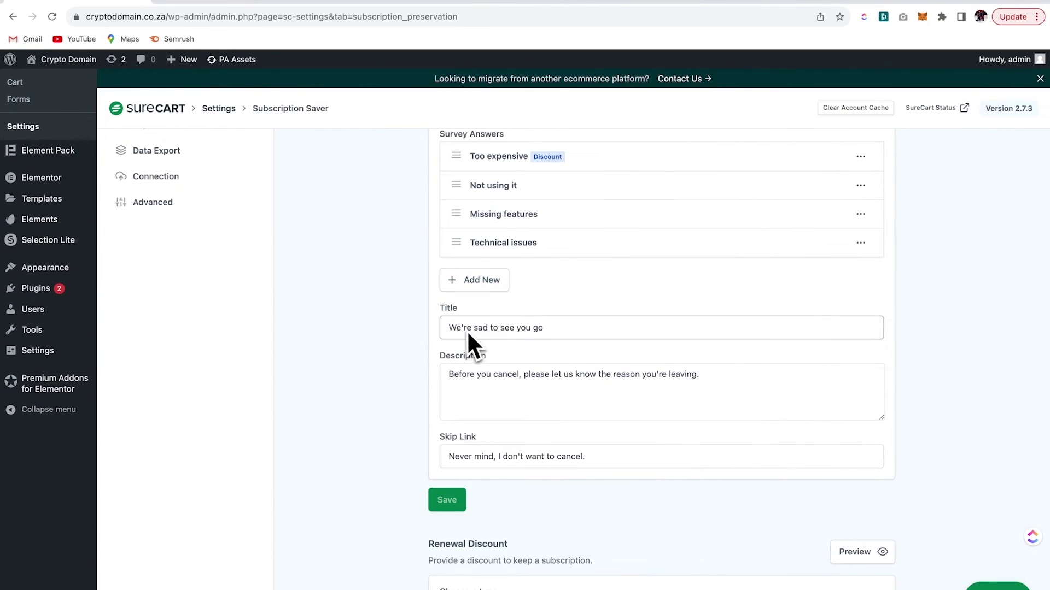
pyautogui.scroll(-3, 630, 338)
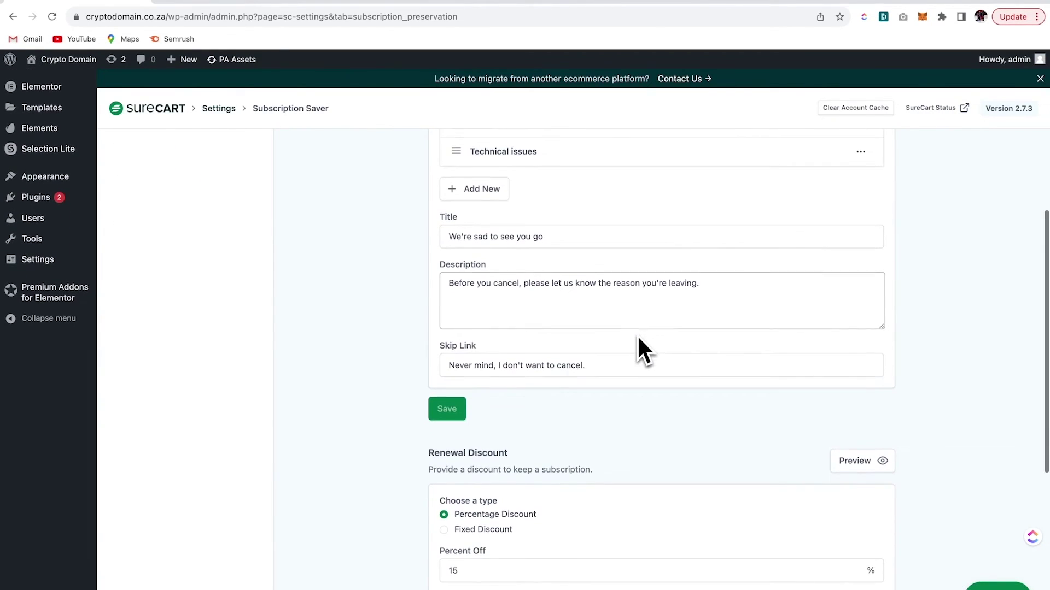
pyautogui.scroll(-6, 772, 371)
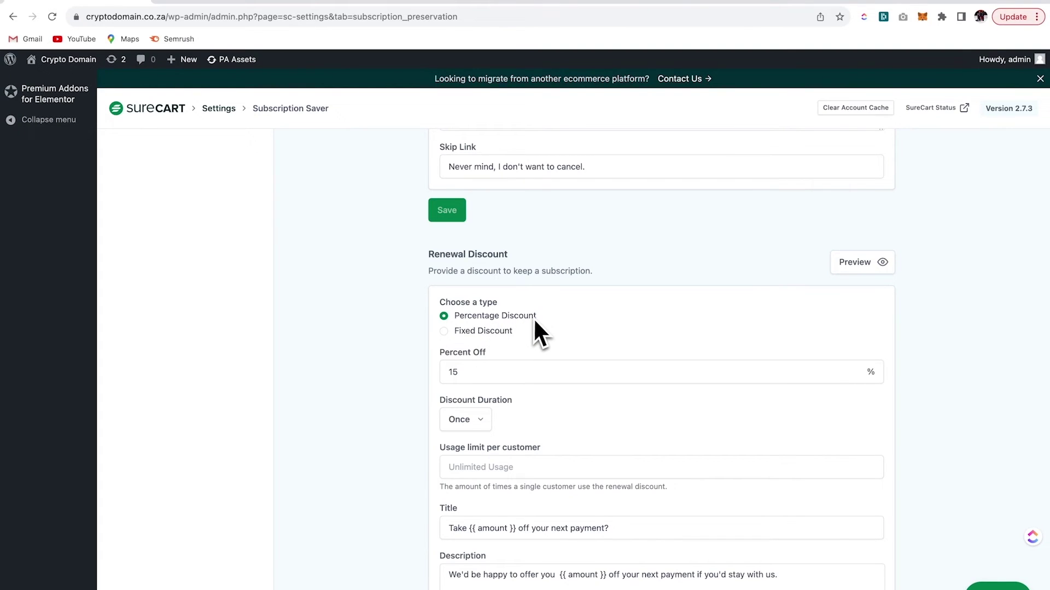
pyautogui.scroll(-2, 533, 317)
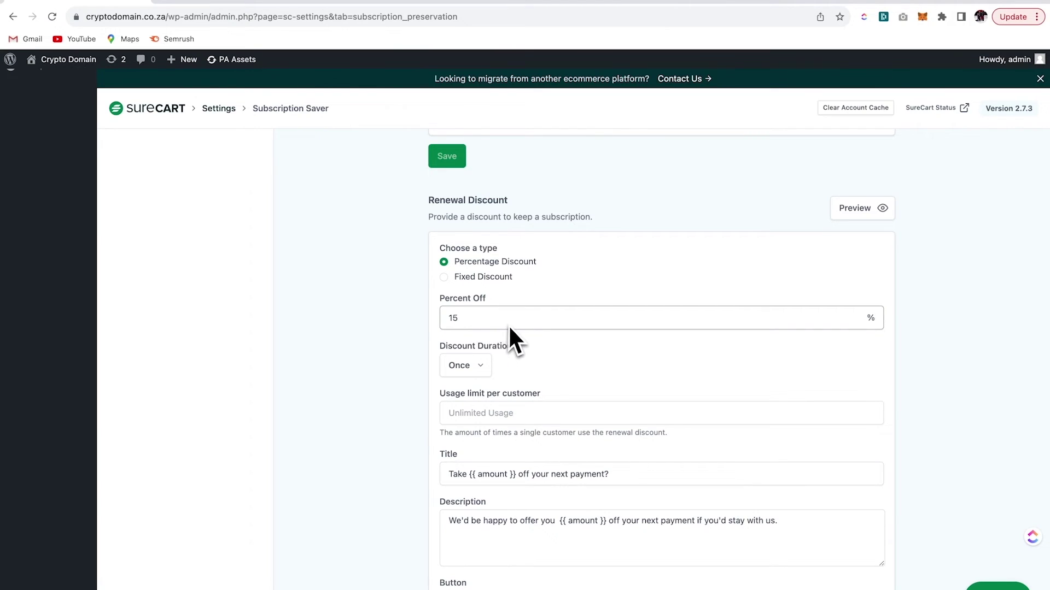
pyautogui.scroll(-2, 634, 328)
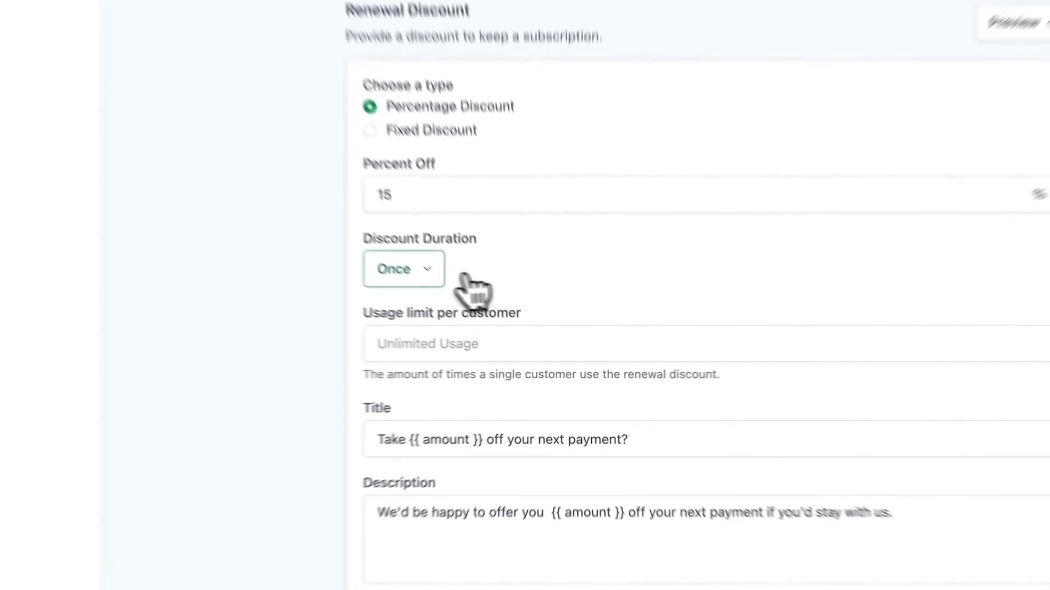
pyautogui.click(429, 273)
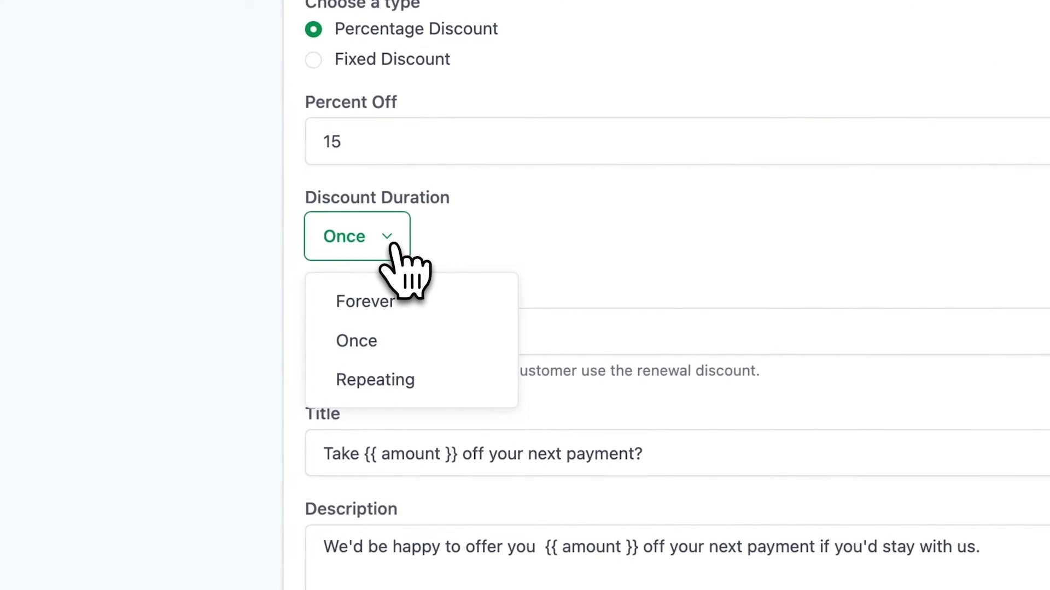
pyautogui.click(377, 379)
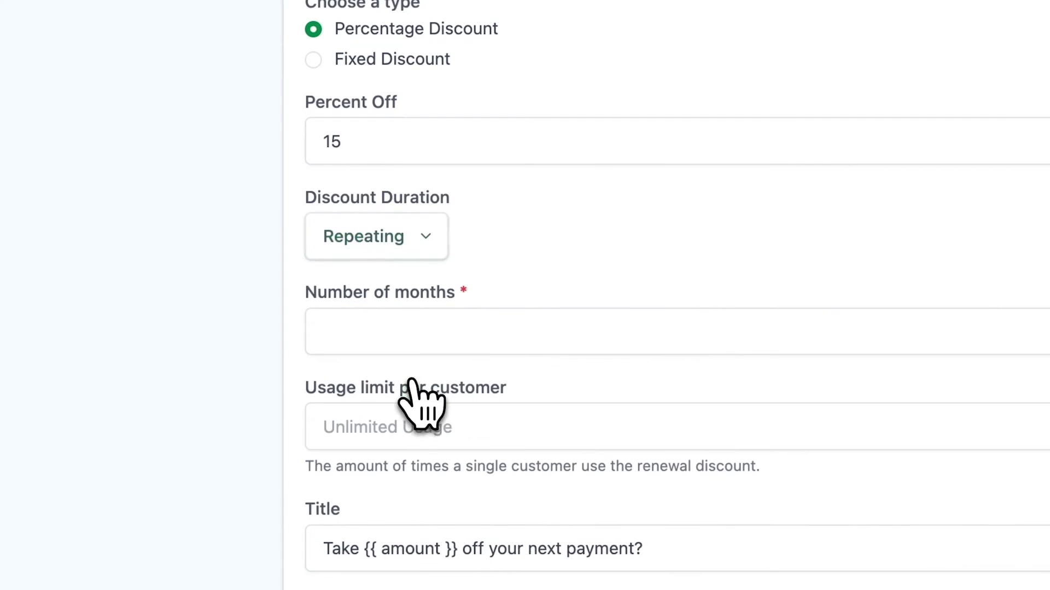
pyautogui.click(409, 332)
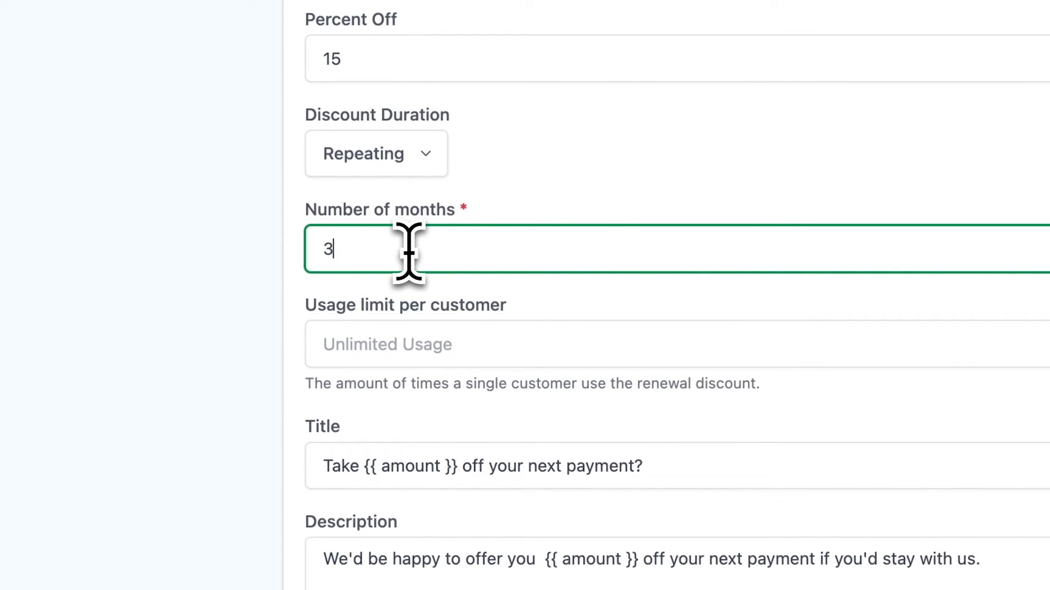
pyautogui.click(286, 225)
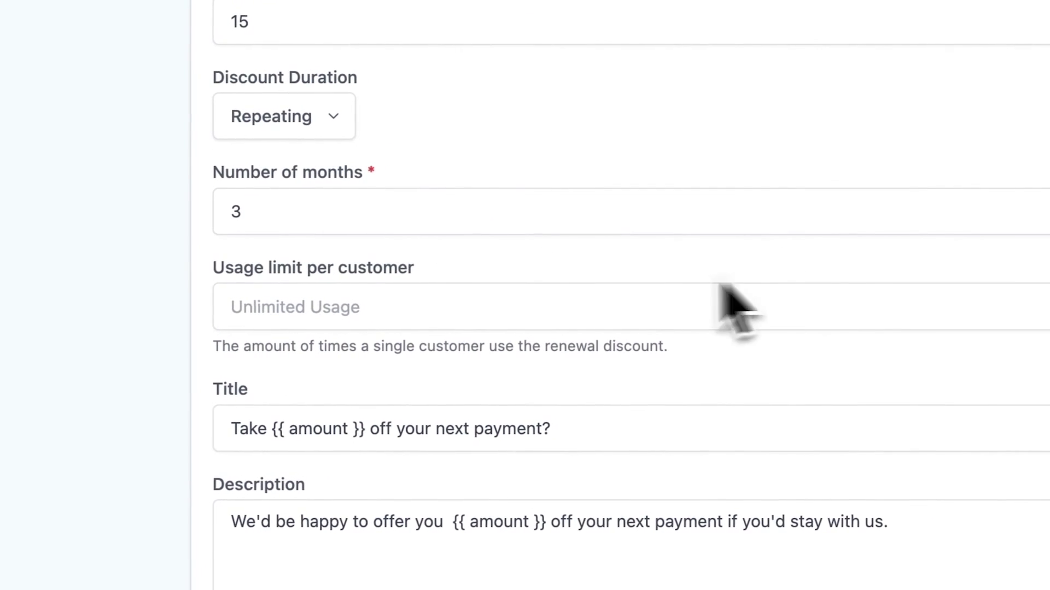
pyautogui.click(408, 312)
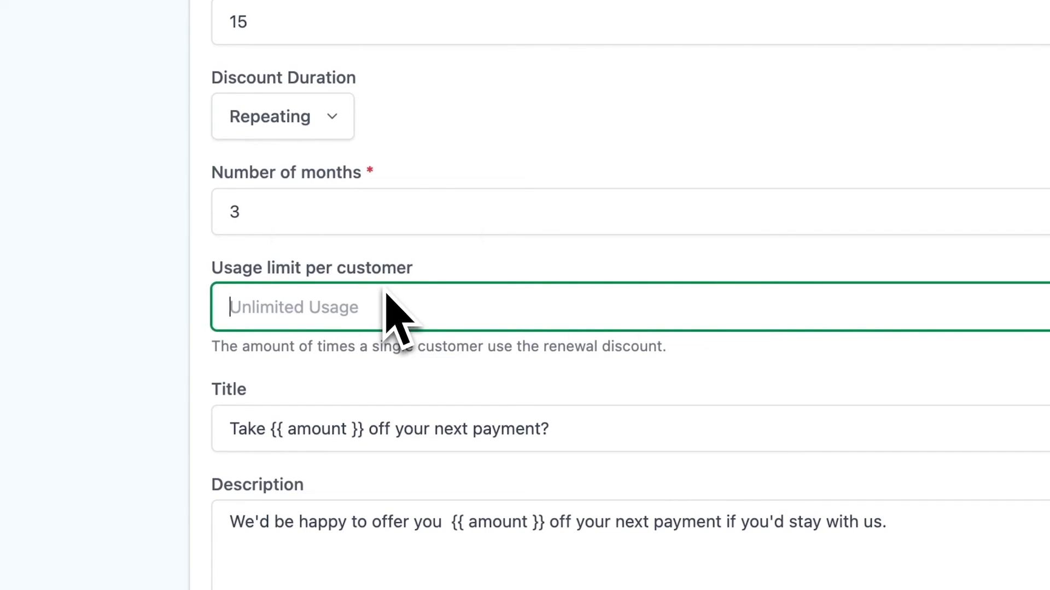
pyautogui.write('-15')
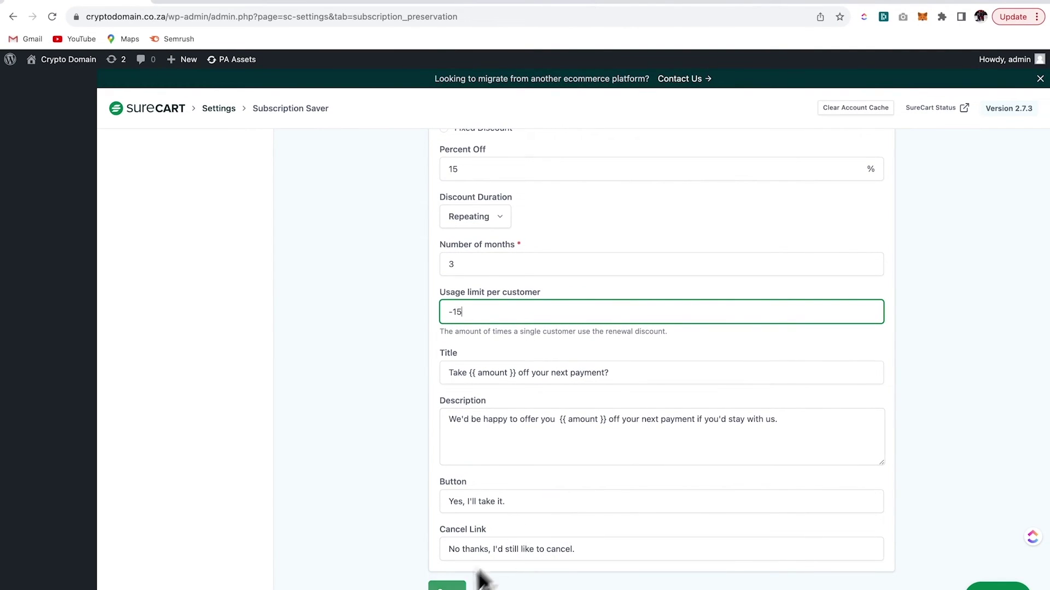
# Save the 15%-off renewal discount settings and preview the customer offer
pyautogui.click(447, 587)
pyautogui.scroll(2, 531, 327)
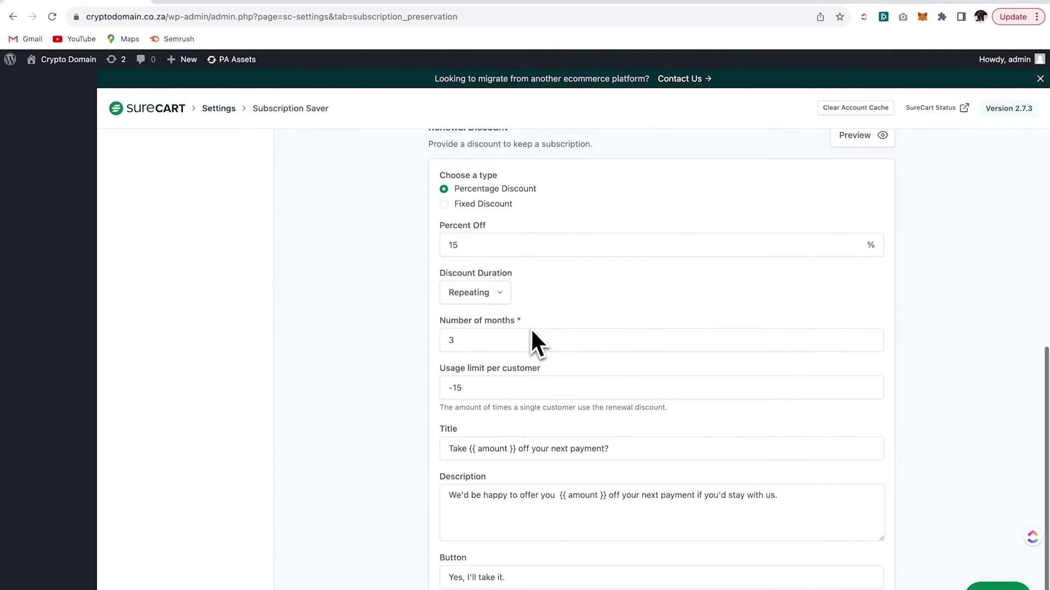
pyautogui.scroll(3, 530, 327)
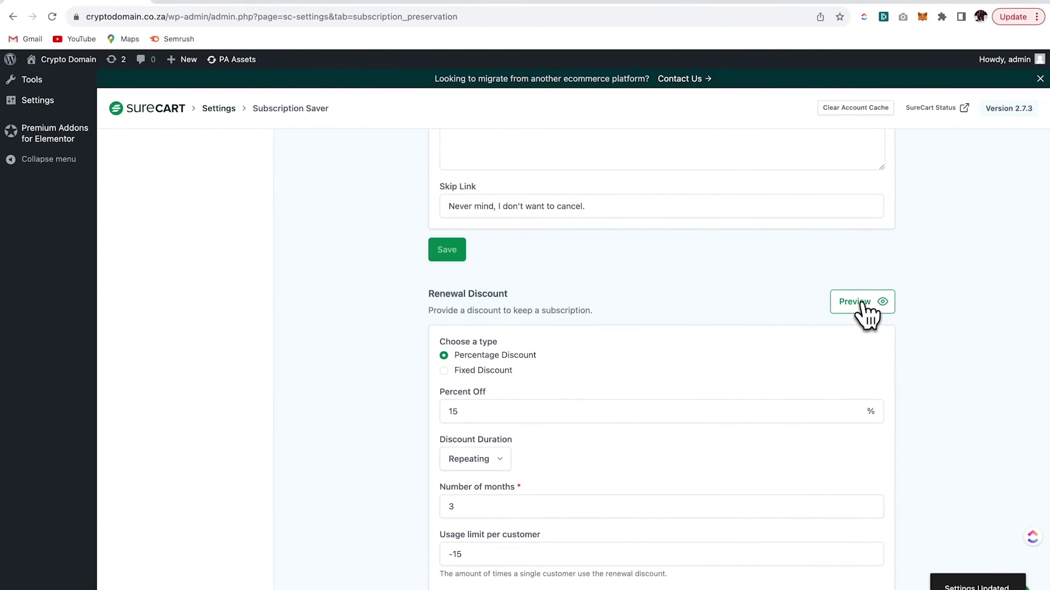
pyautogui.click(860, 304)
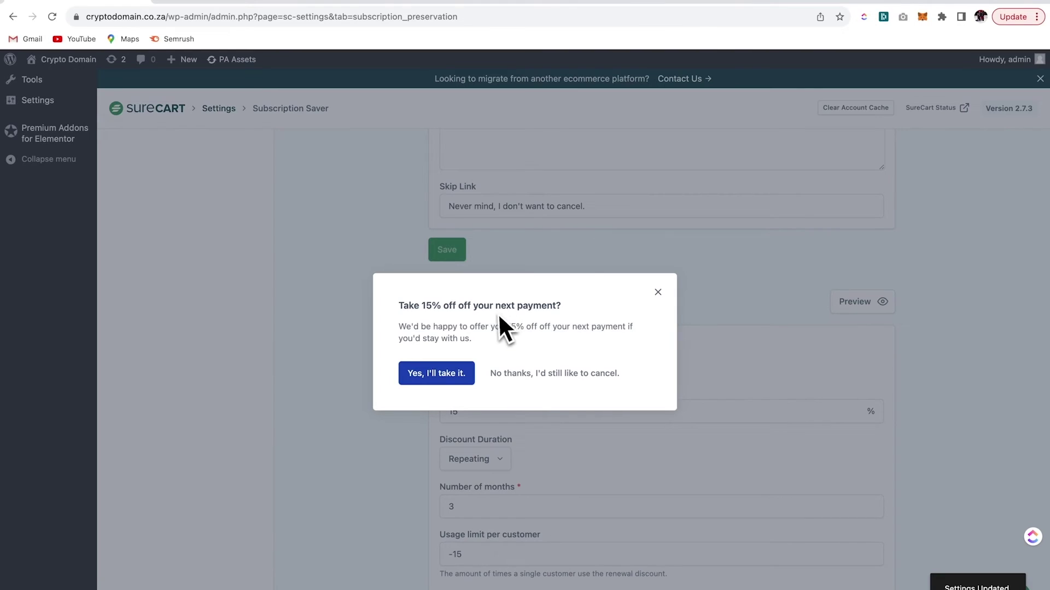
# Close the offer preview, cancel NFT Art citing Too expensive, and accept the 15% offer
pyautogui.click(454, 381)
pyautogui.click(658, 293)
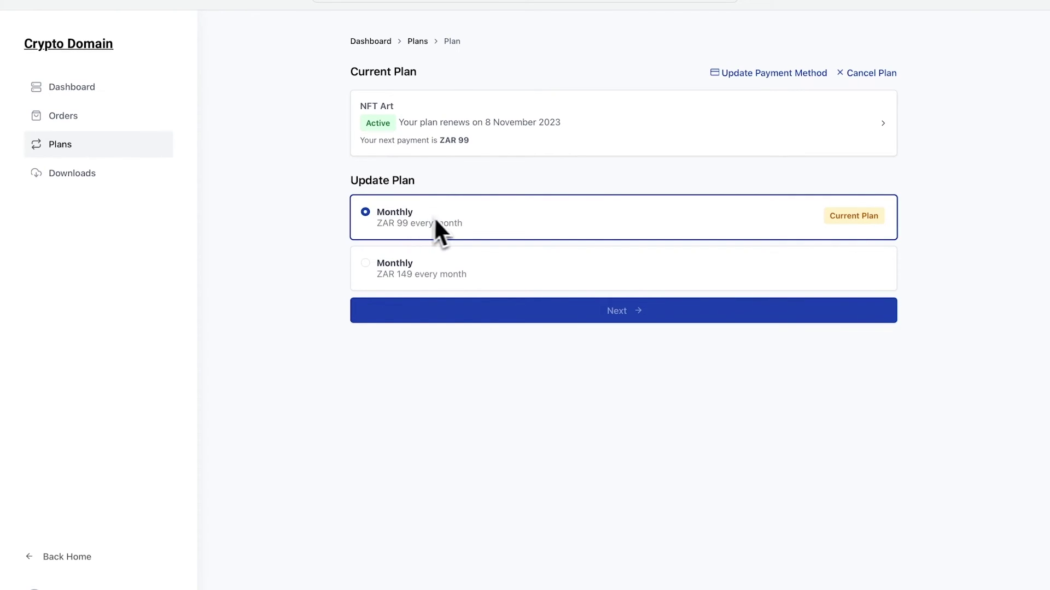
pyautogui.click(876, 76)
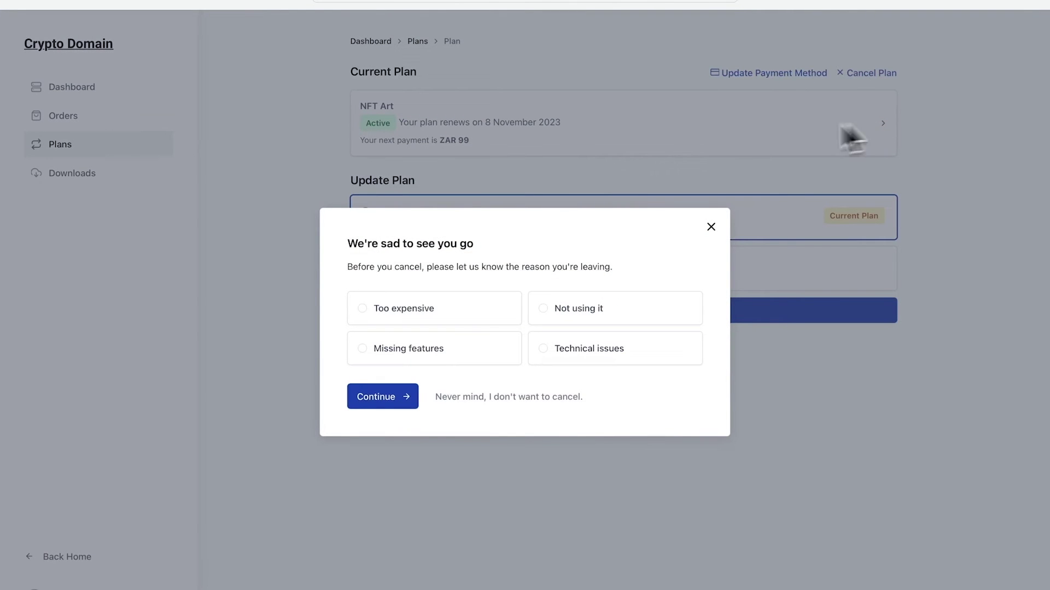
pyautogui.click(407, 309)
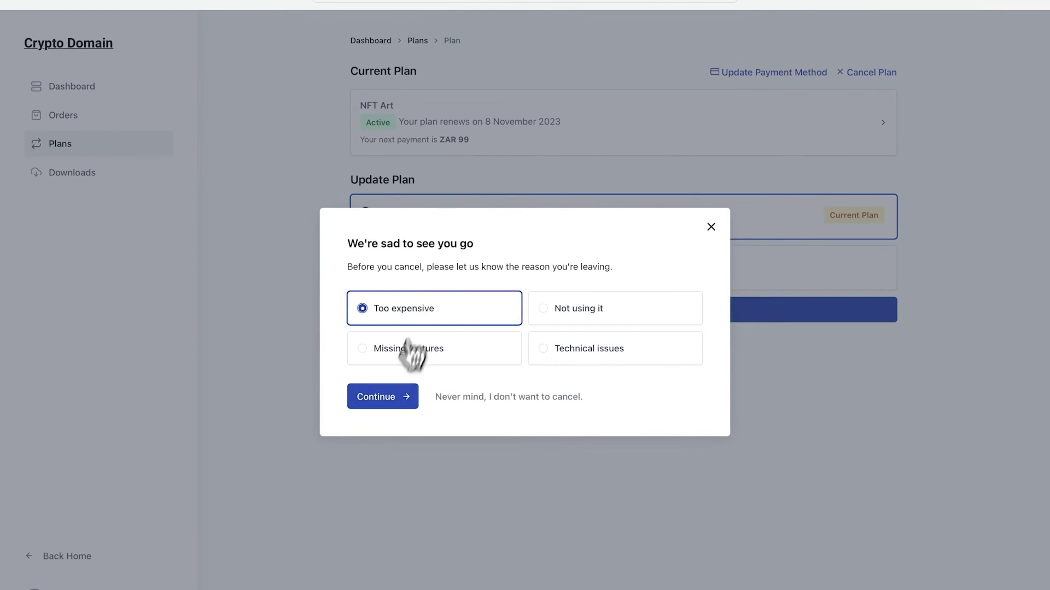
pyautogui.click(389, 401)
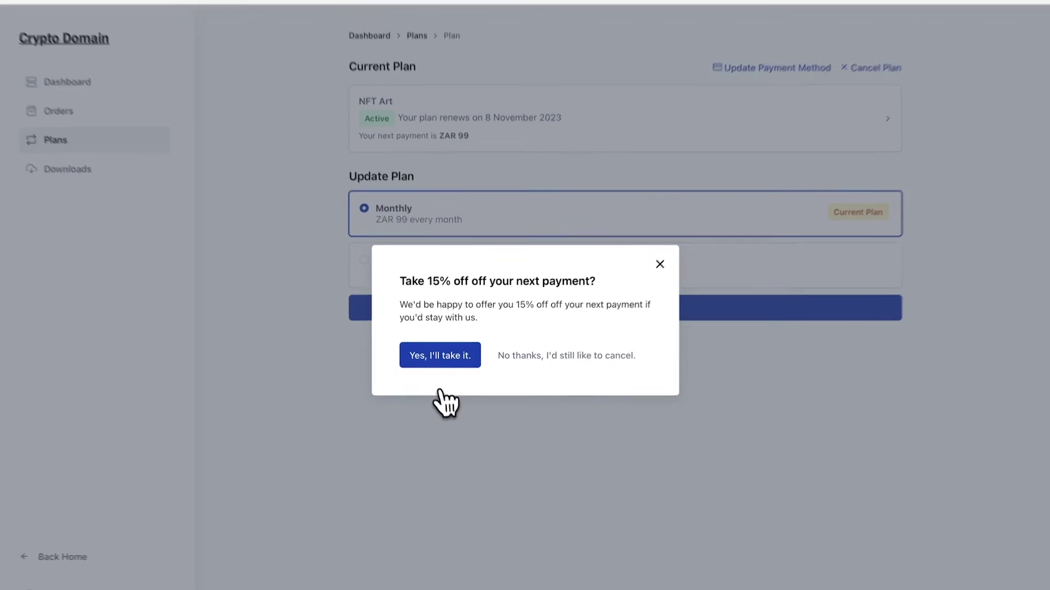
pyautogui.click(440, 358)
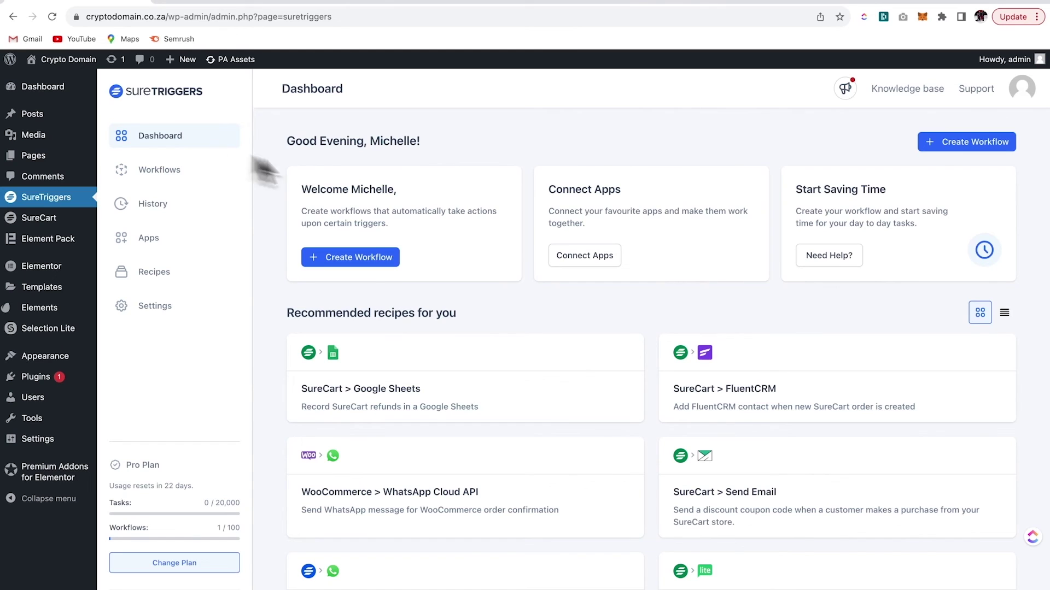
# Scroll through the SureTriggers recommended SureCart recipes and back to the top
pyautogui.scroll(-5, 629, 291)
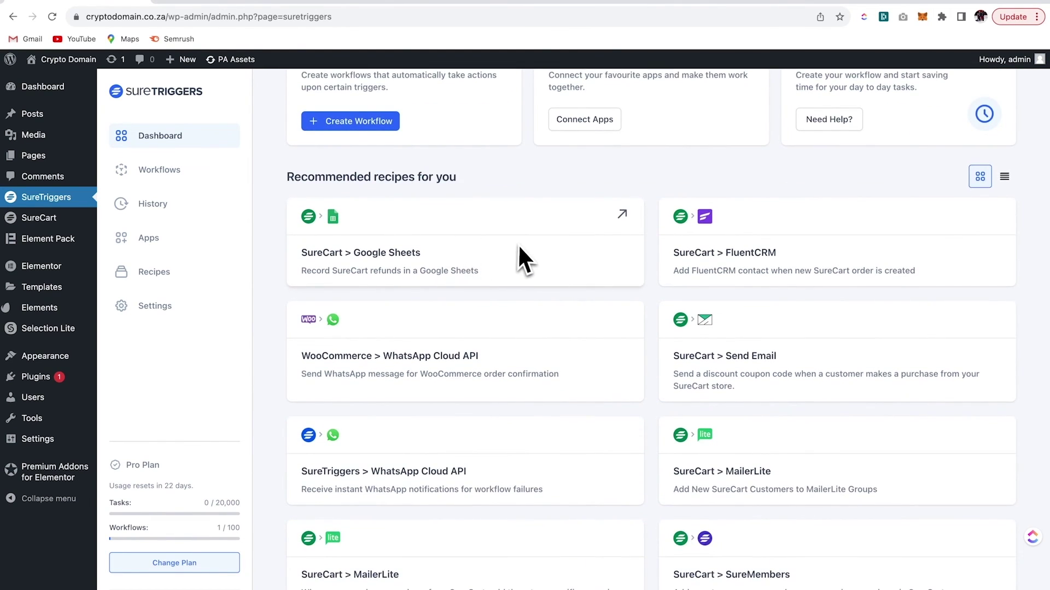
pyautogui.scroll(-2, 518, 244)
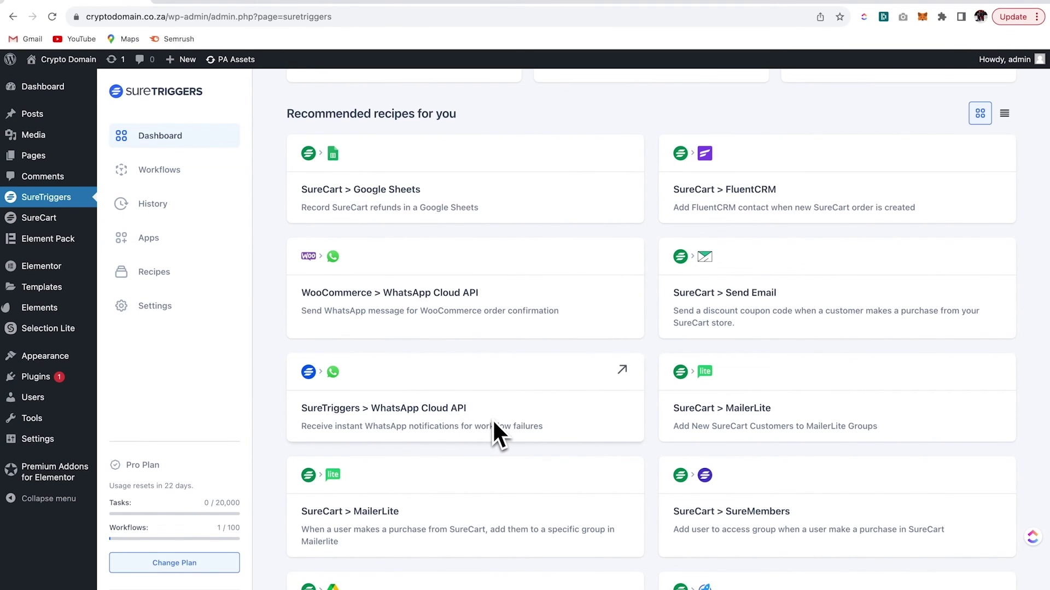
pyautogui.scroll(6, 492, 418)
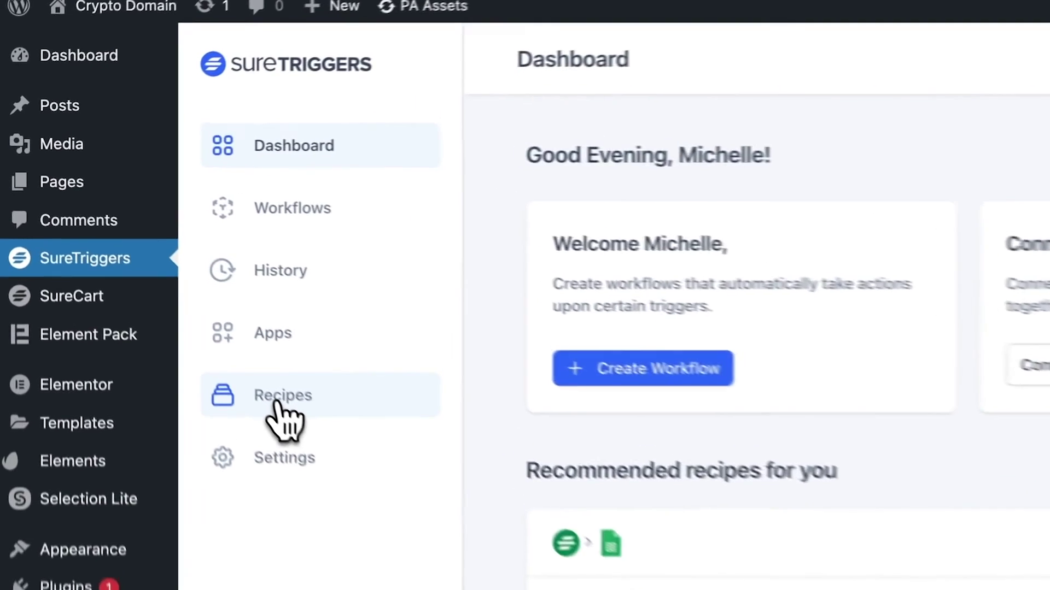
# Filter recipes by SureMembers and build a workflow from the SureCart > SureMembers recipe
pyautogui.click(151, 275)
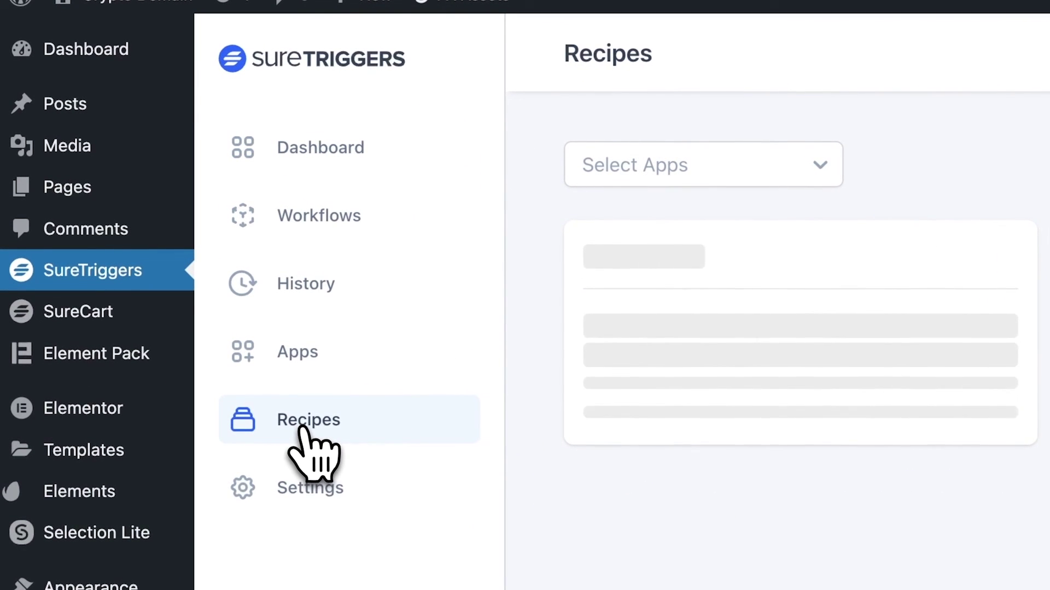
pyautogui.click(743, 169)
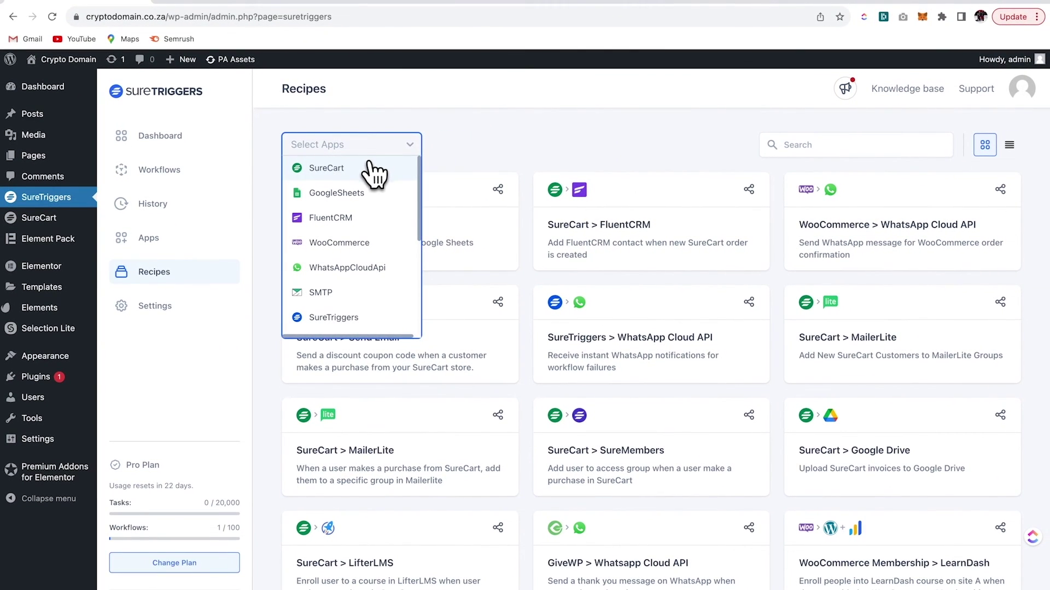
pyautogui.scroll(-1, 373, 245)
pyautogui.scroll(-2, 374, 245)
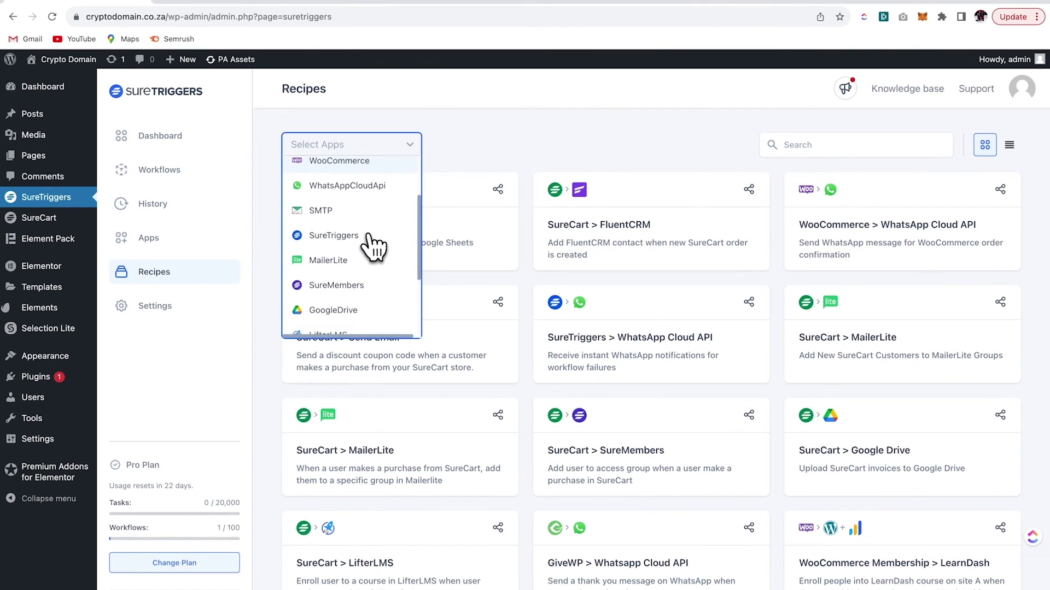
pyautogui.click(363, 285)
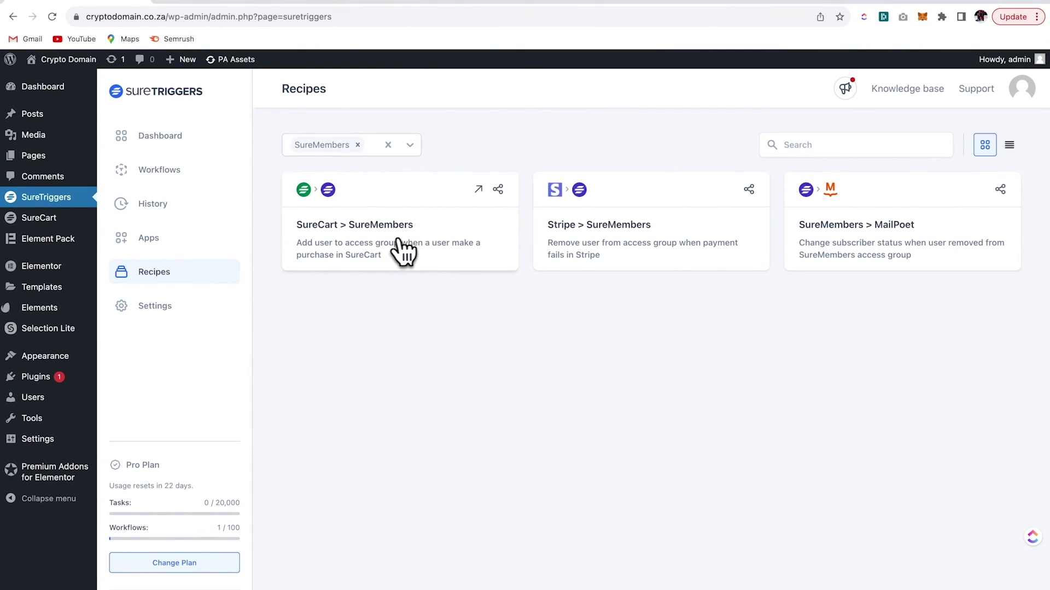
pyautogui.click(428, 249)
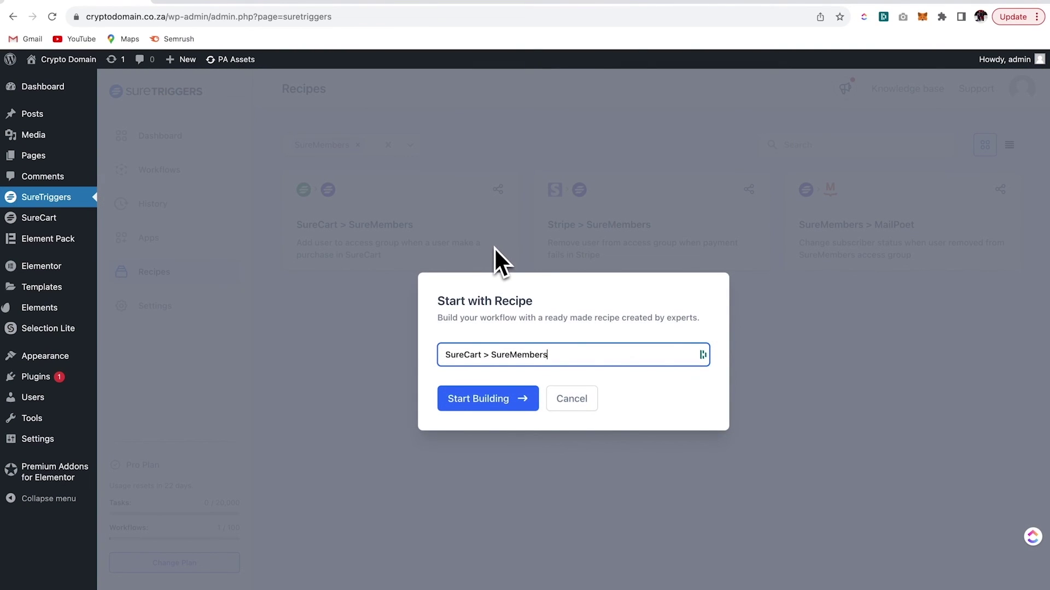
pyautogui.click(506, 401)
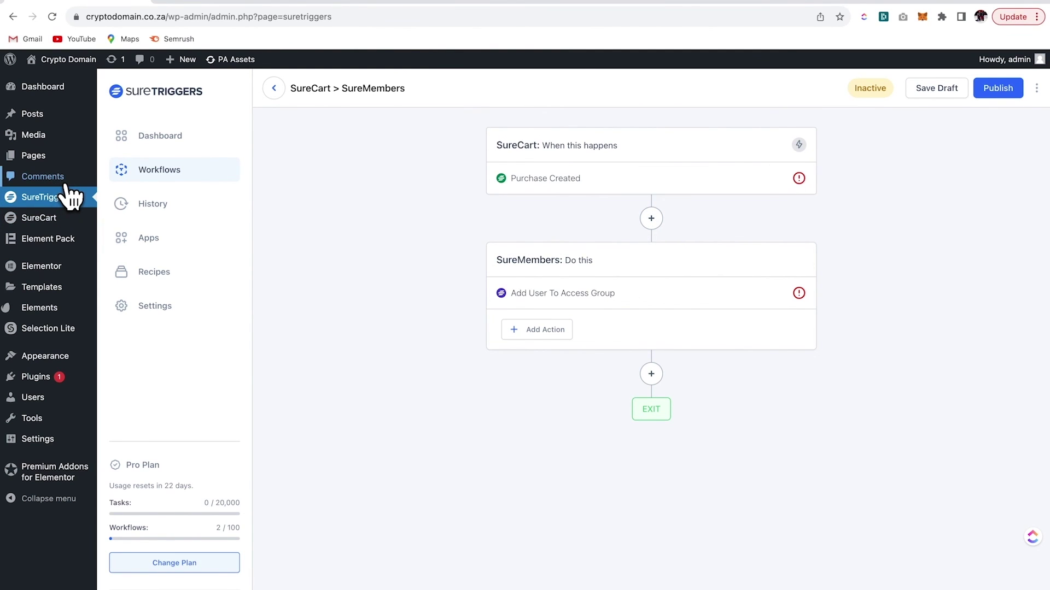
pyautogui.moveTo(53, 216)
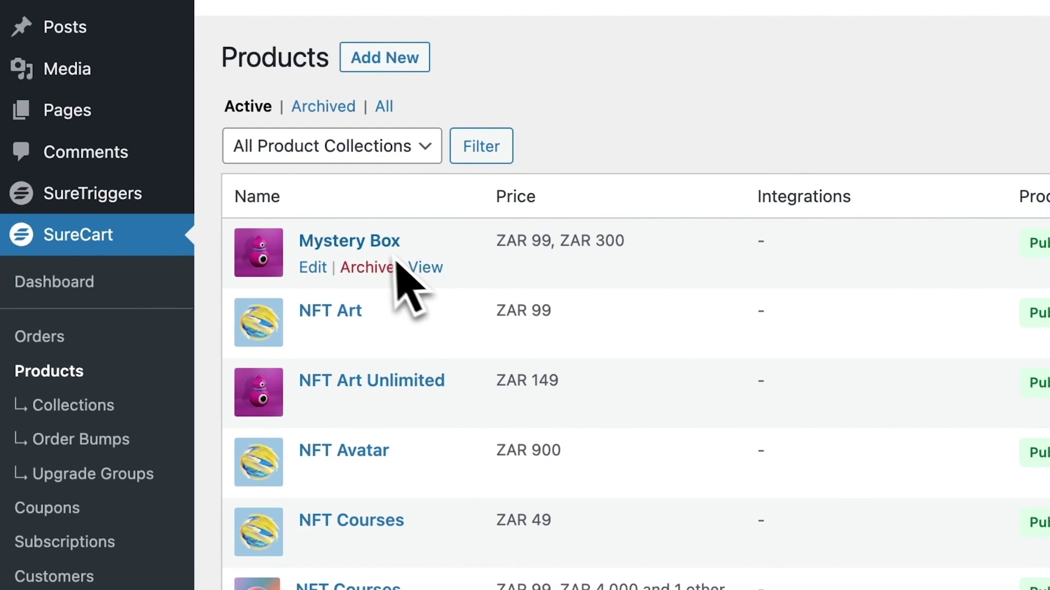
# Open the NFT Art product for editing and look over its settings
pyautogui.click(324, 337)
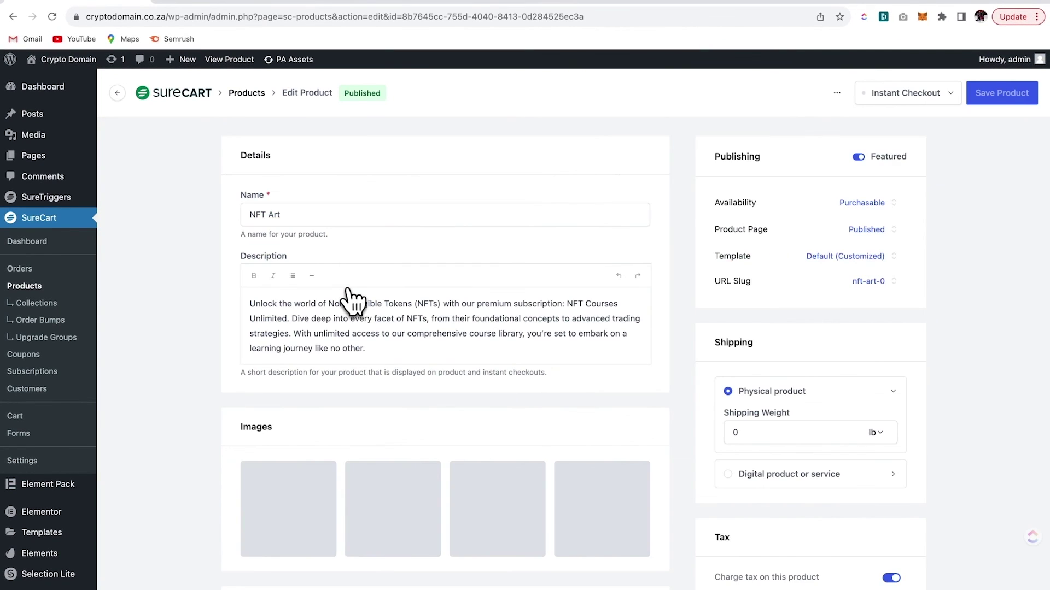
pyautogui.scroll(-2, 350, 298)
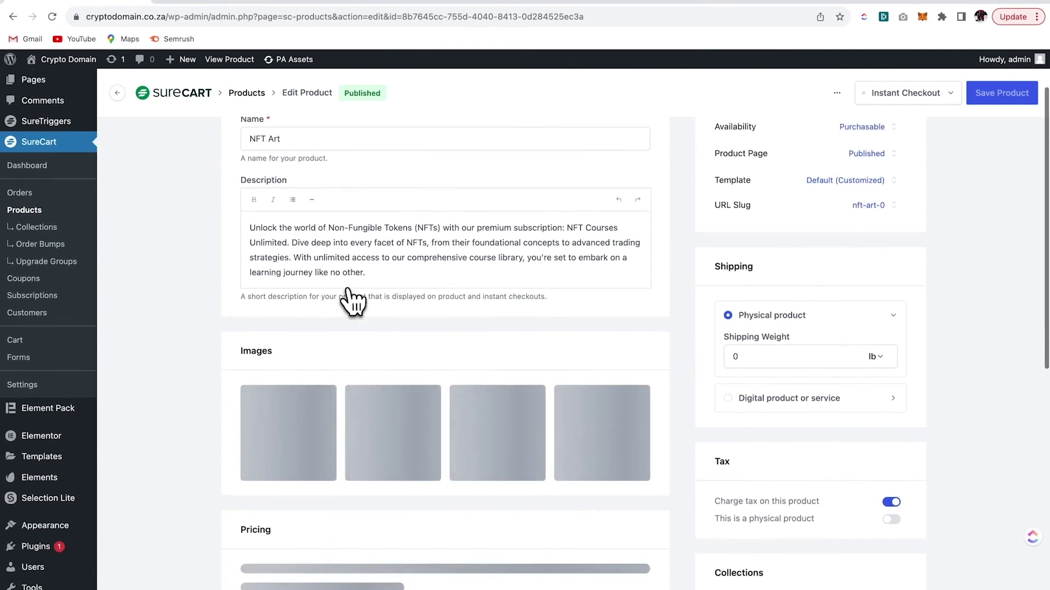
pyautogui.scroll(-8, 353, 301)
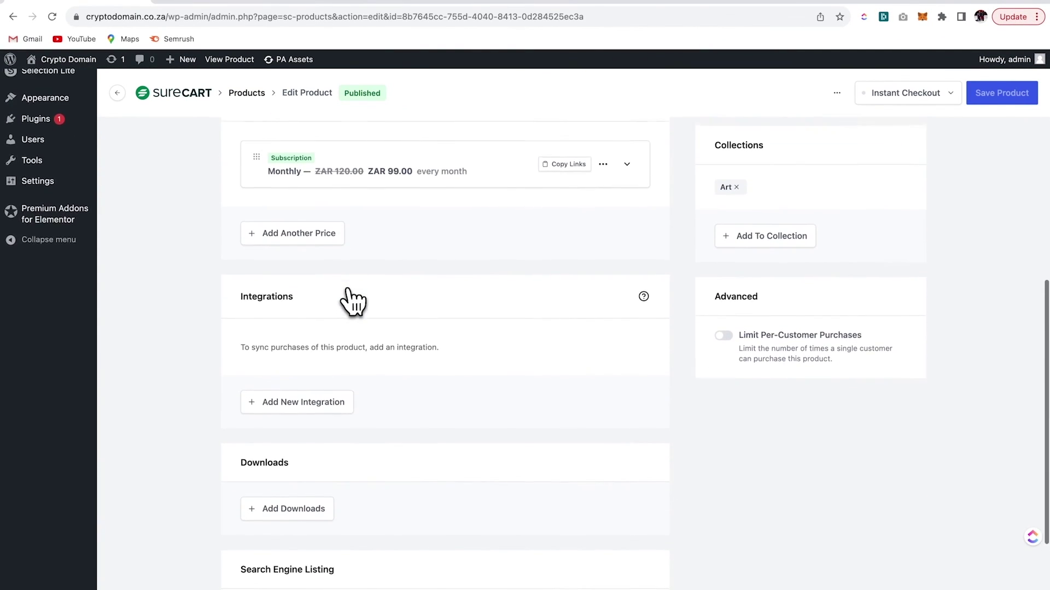
pyautogui.scroll(-4, 353, 301)
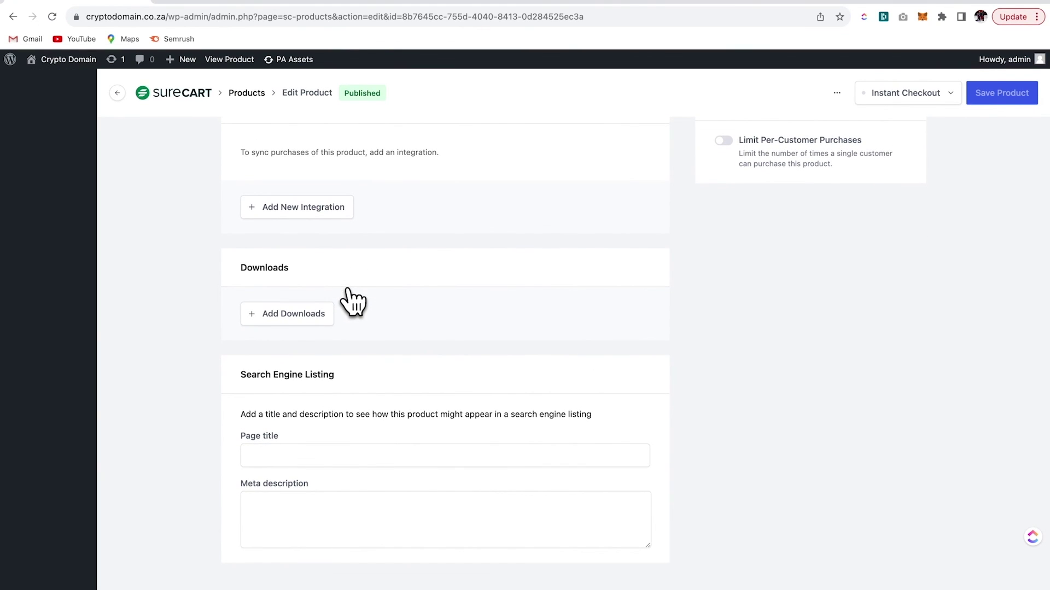
pyautogui.scroll(3, 353, 301)
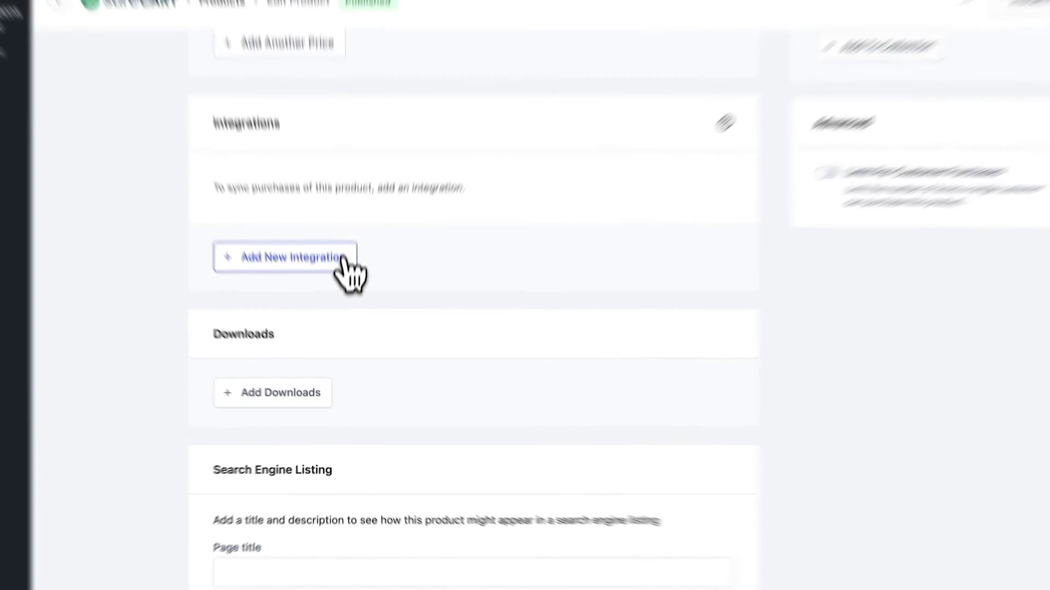
# Choose the Add WordPress User Role integration, browse the roles, then close without adding it
pyautogui.click(347, 303)
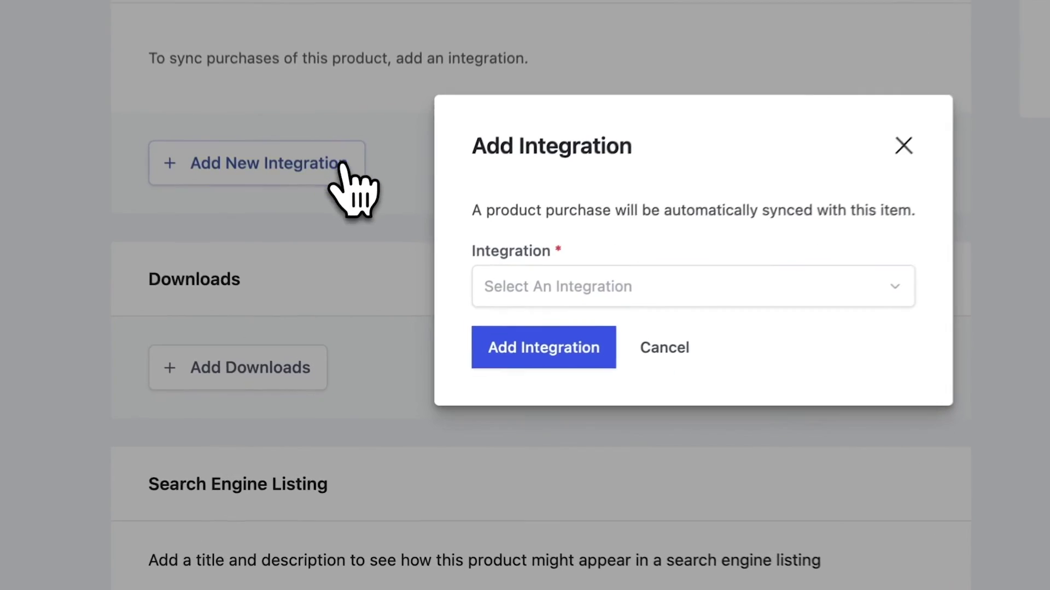
pyautogui.click(602, 286)
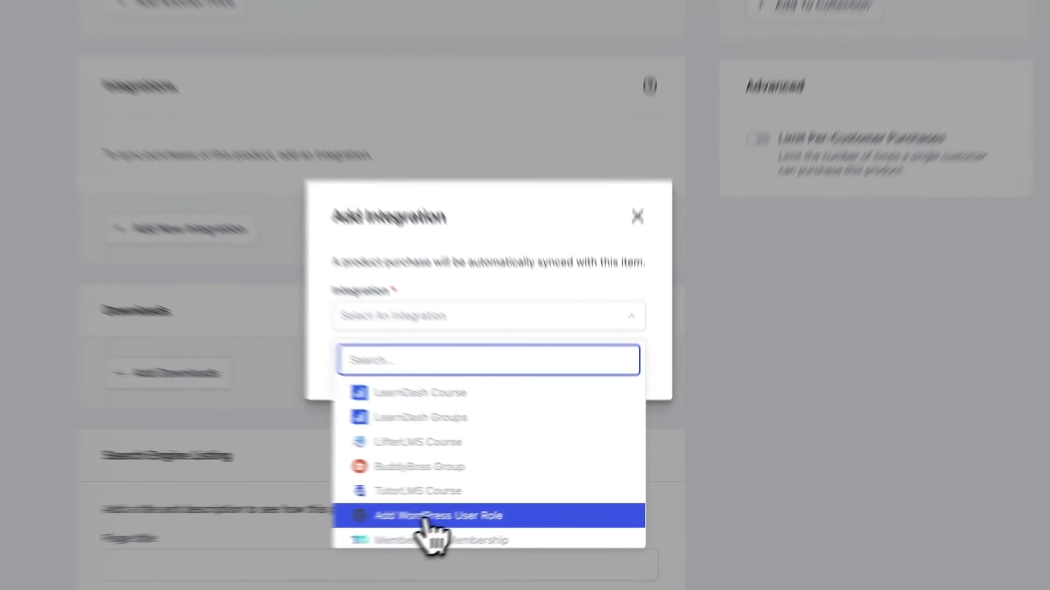
pyautogui.click(484, 510)
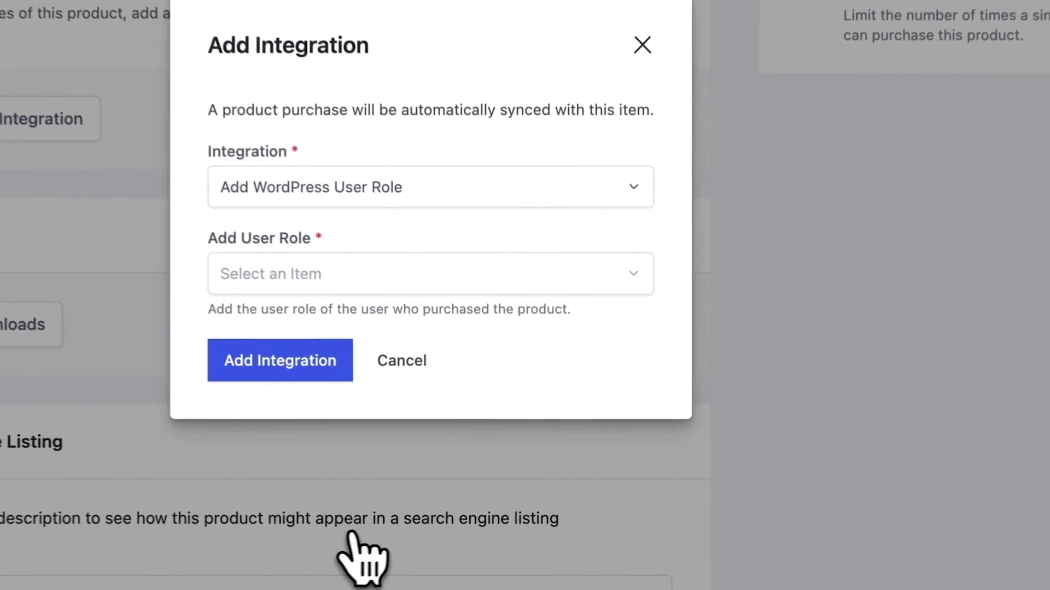
pyautogui.click(358, 278)
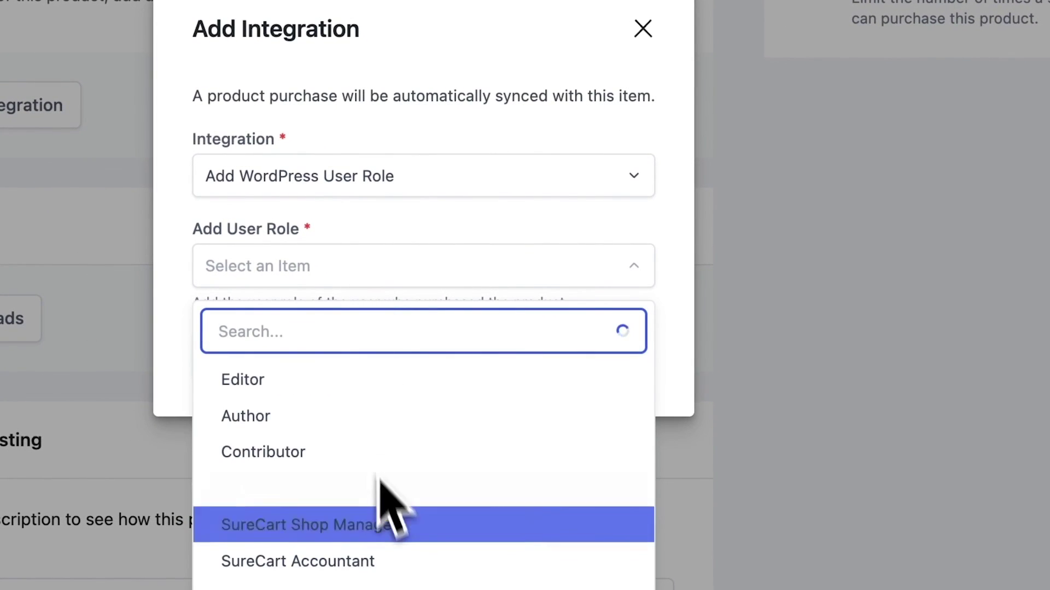
pyautogui.scroll(-1, 386, 497)
pyautogui.scroll(1, 403, 533)
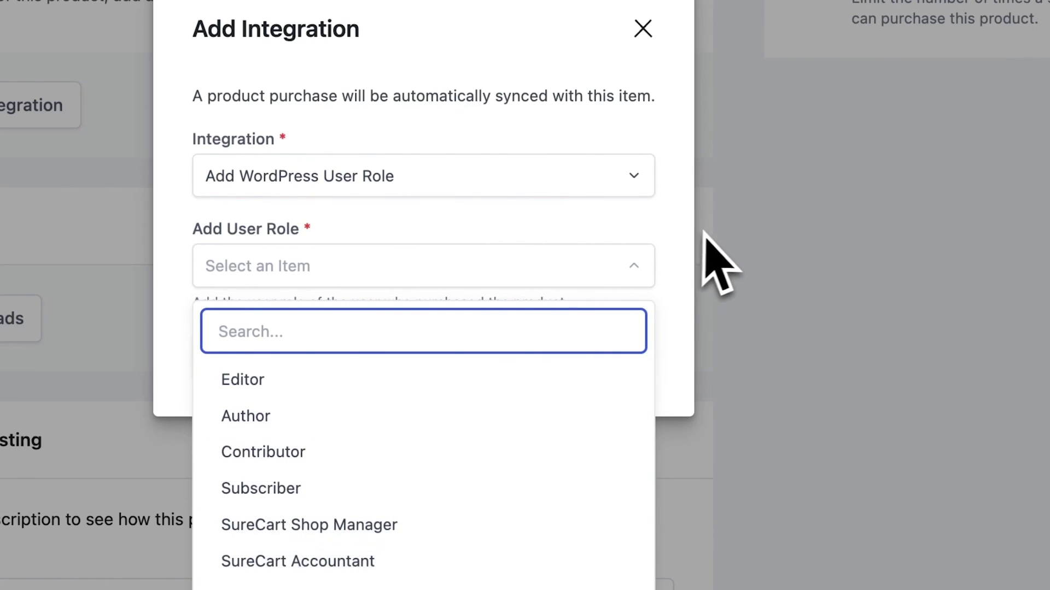
pyautogui.click(678, 241)
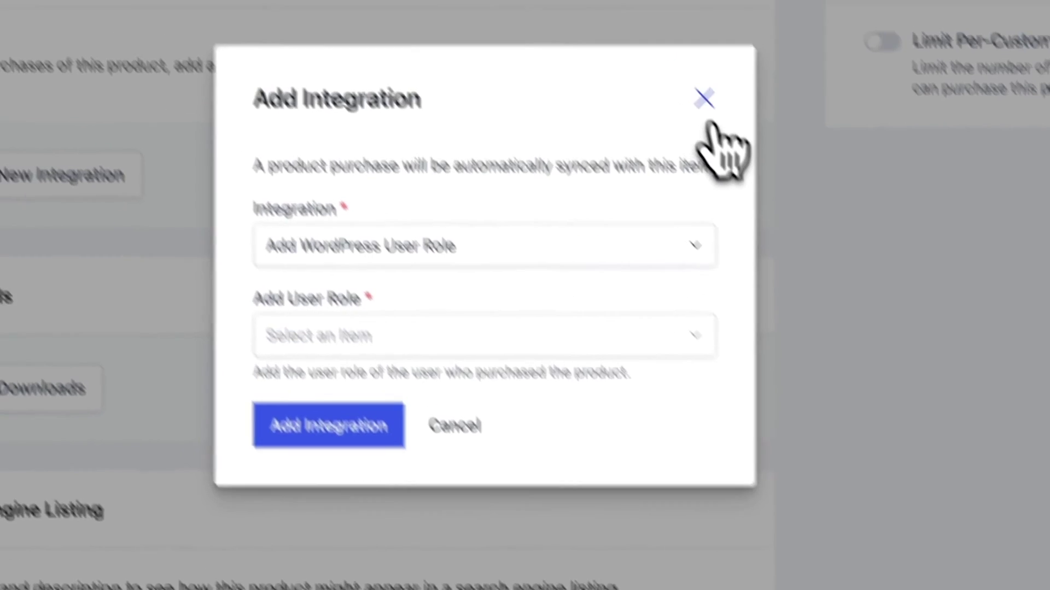
pyautogui.click(643, 28)
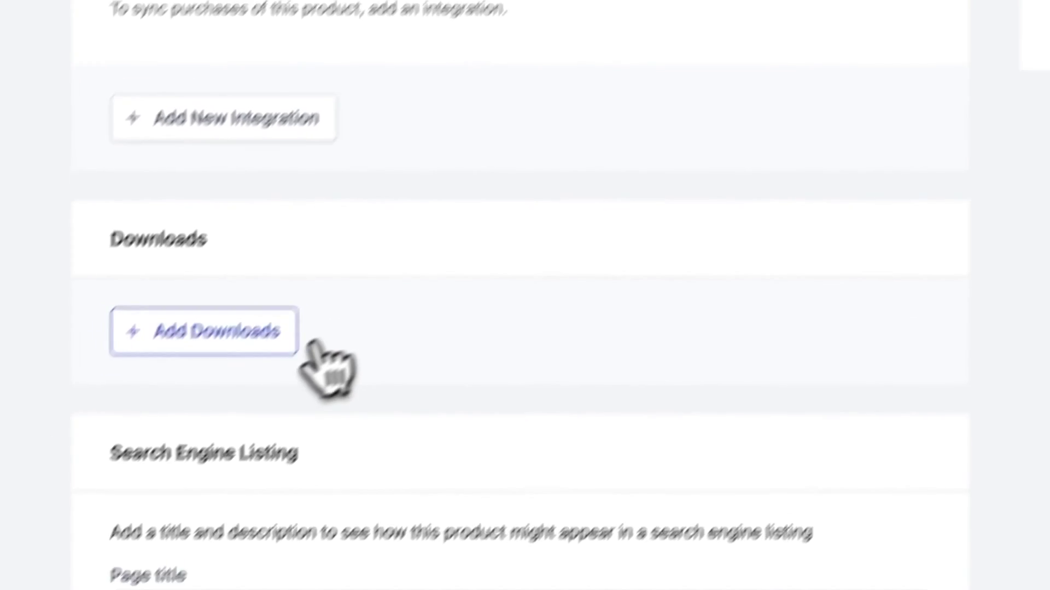
# Show the Secure Storage and External Link download options for NFT Art
pyautogui.click(123, 469)
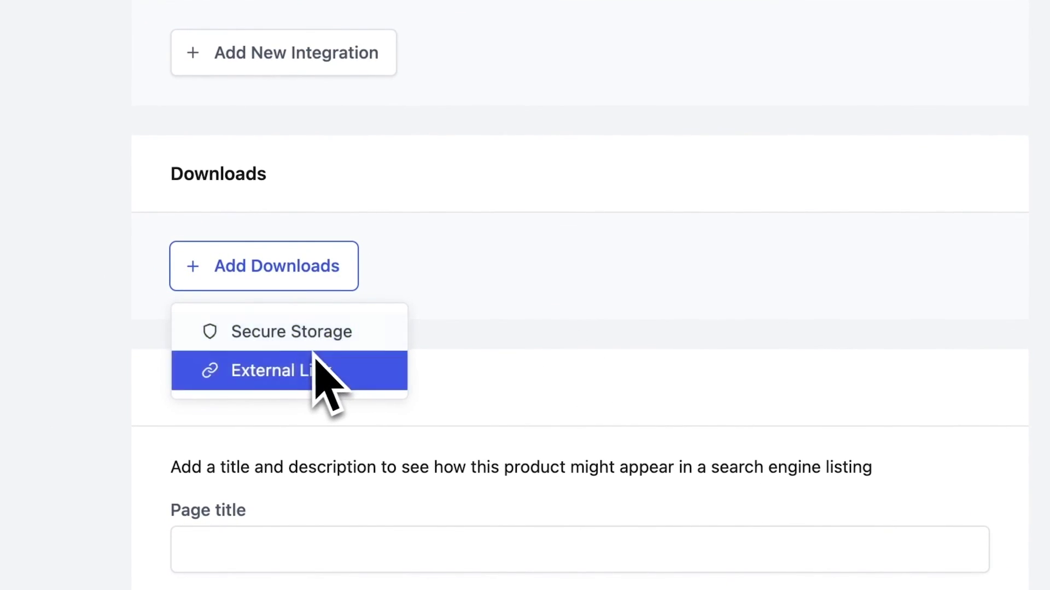